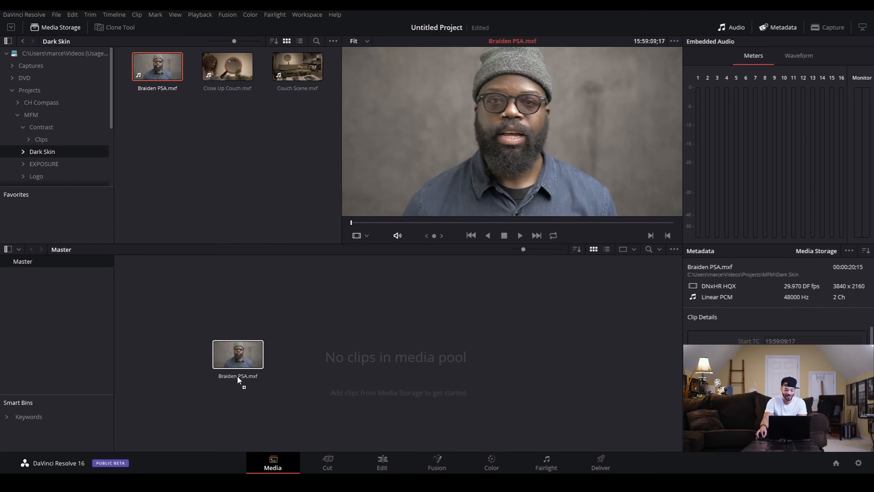
Add Braiden PSA.mxf from Media Storage to the Master bin and load it for viewing
click(476, 280)
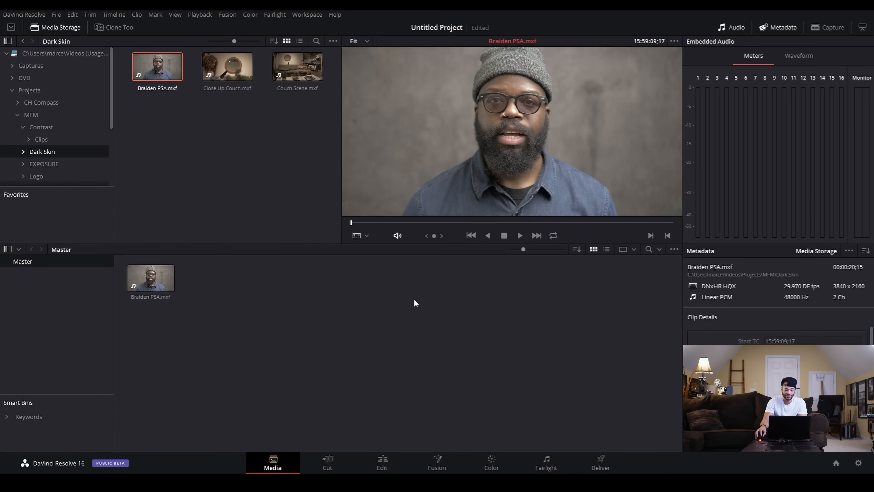
click(164, 279)
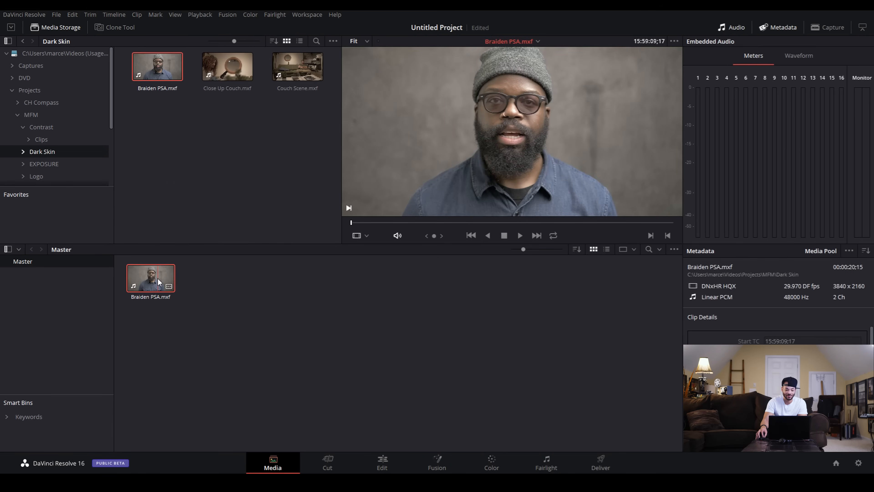
Mark an in-to-out range of about 7 seconds in Braiden PSA.mxf, starting at 15:59:14;22
drag(361, 221, 420, 222)
scroll(495, 139, down, 3)
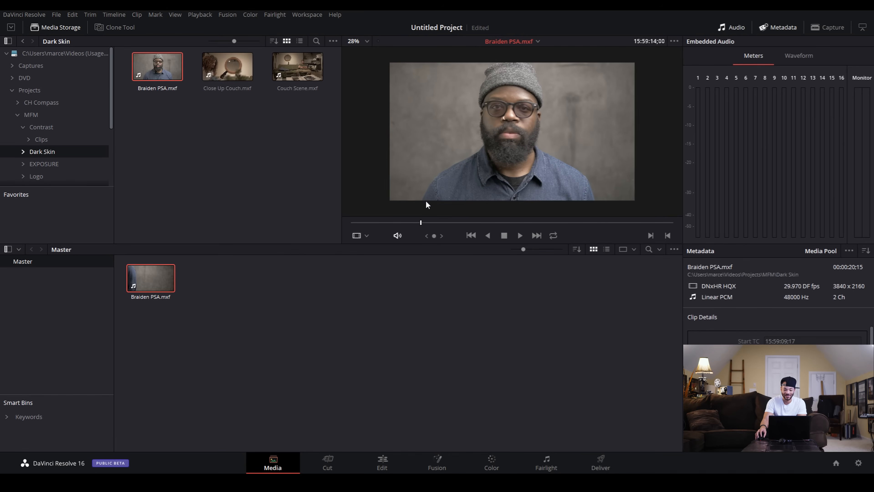
drag(363, 222, 438, 224)
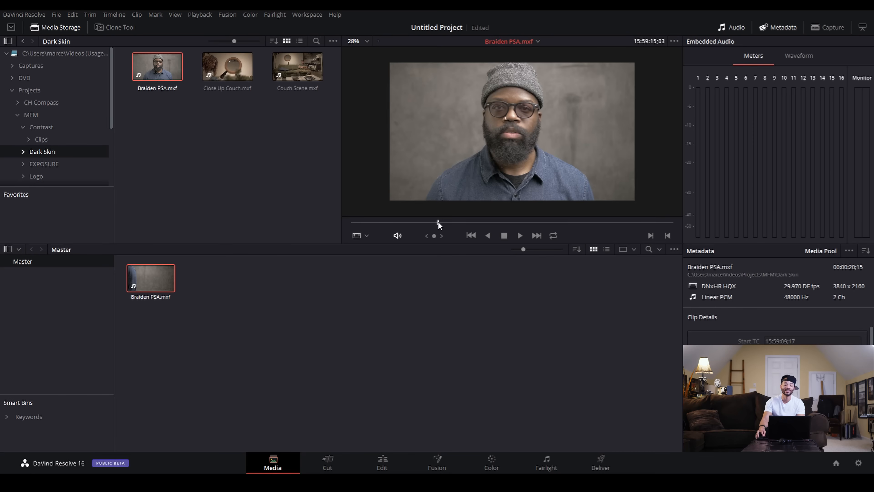
mouse_move(438, 223)
mouse_down()
mouse_move(375, 230)
mouse_move(452, 230)
mouse_move(419, 236)
mouse_move(434, 223)
mouse_up()
scroll(557, 170, up, 3)
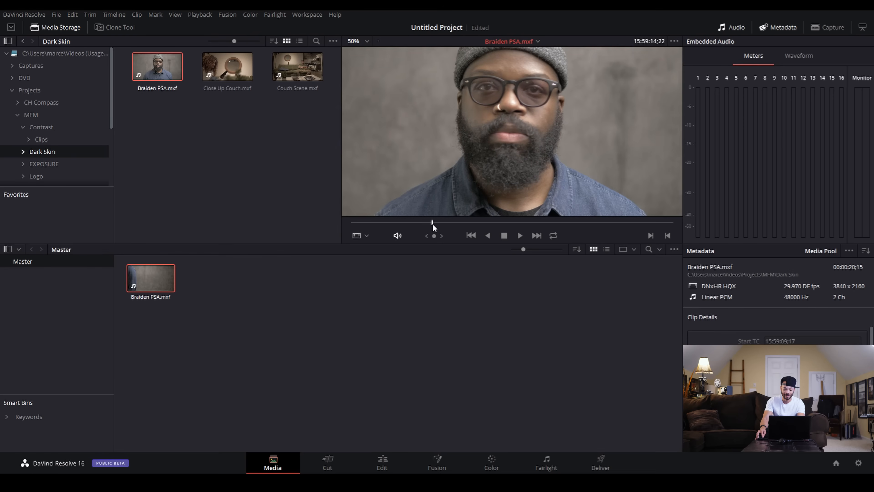
key(space)
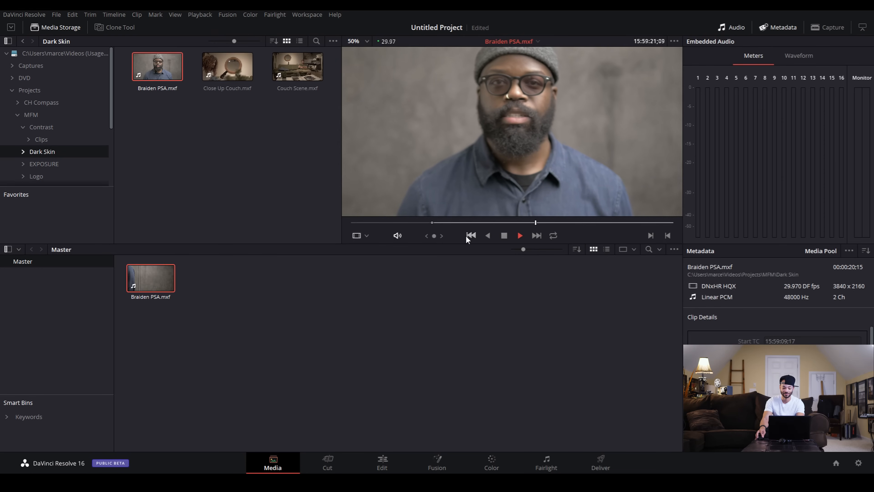
click(503, 235)
Create a new timeline from the marked Braiden PSA.mxf clip in the media pool
click(246, 324)
click(171, 274)
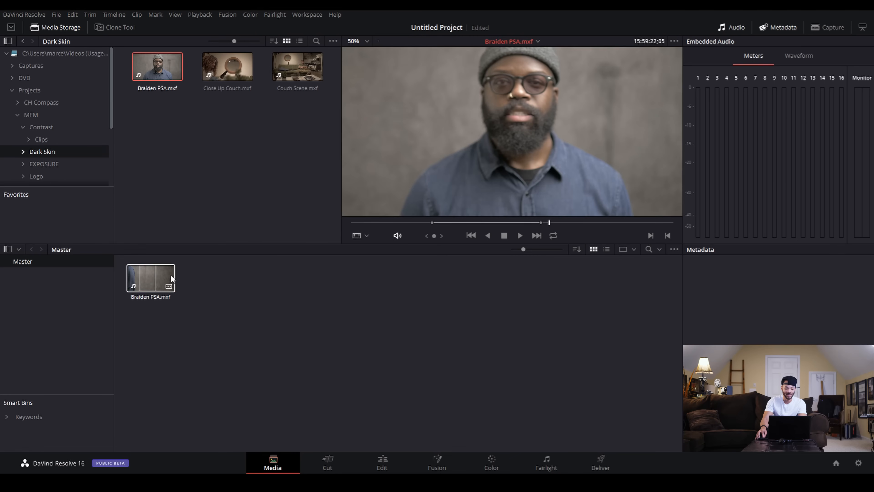
right_click(153, 274)
click(144, 281)
right_click(143, 281)
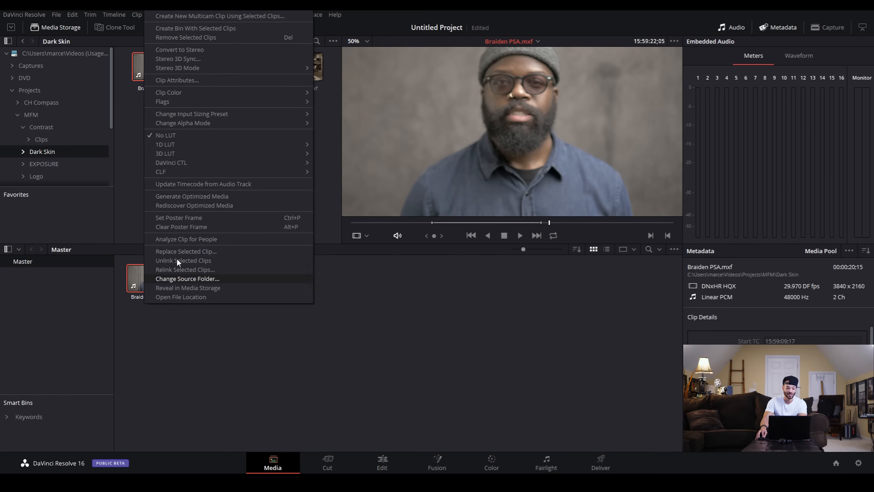
click(218, 10)
click(523, 290)
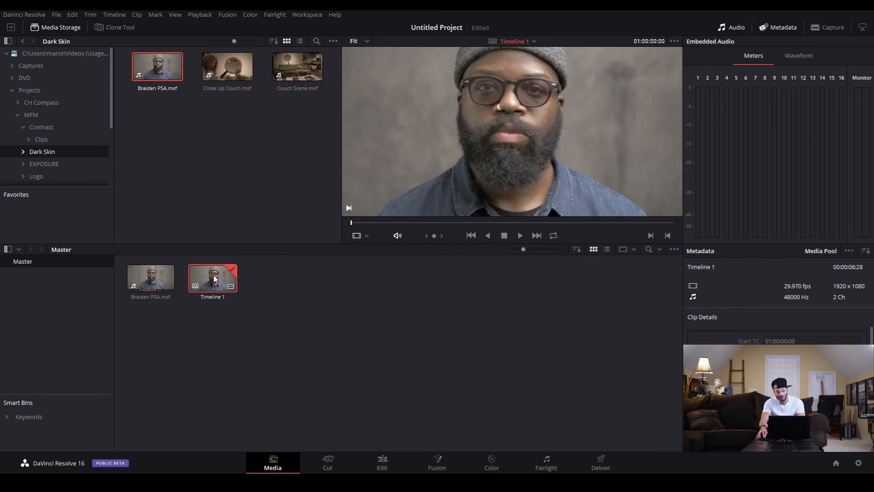
Open Timeline 1 and replace its clip with only the video of Braiden PSA.mxf's marked range at the start of track V1
double_click(214, 278)
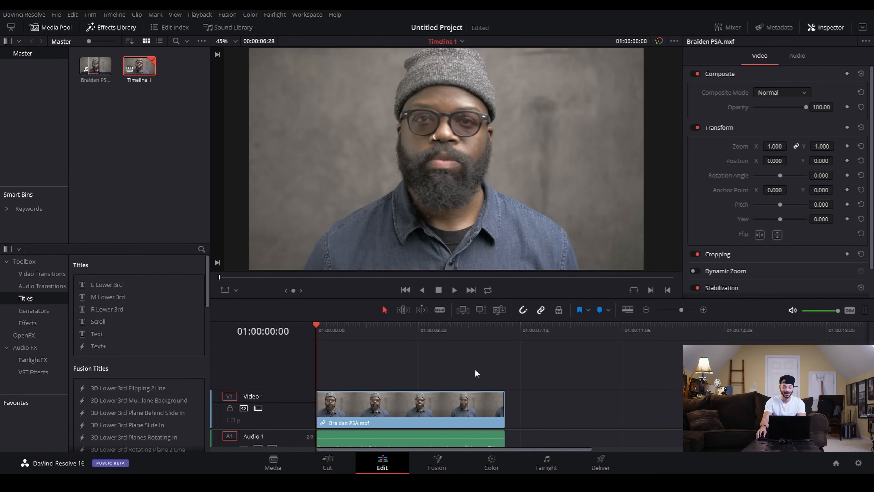
click(434, 407)
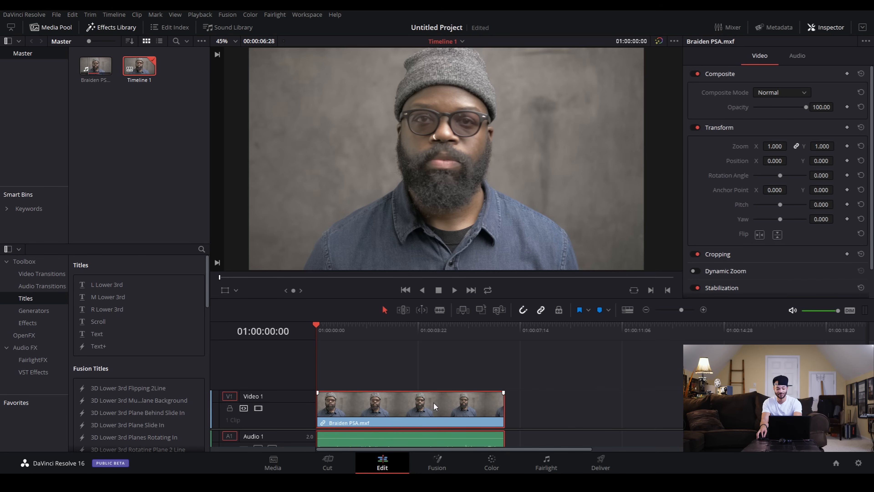
key(Delete)
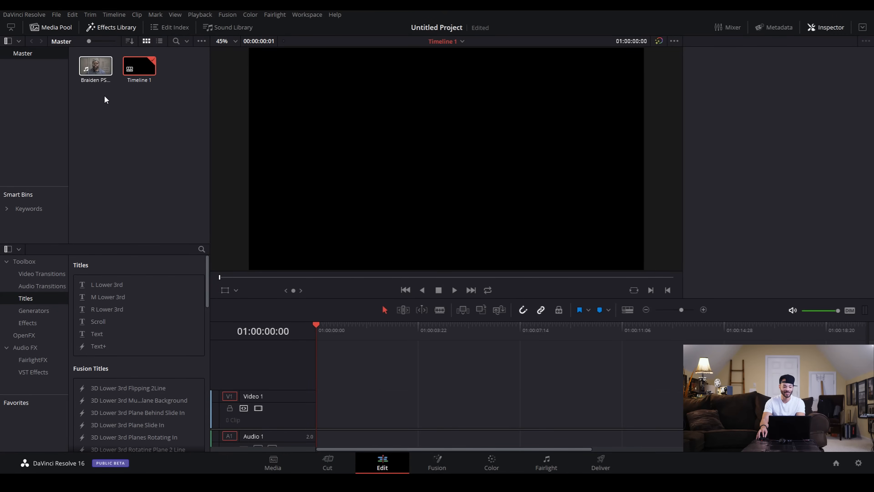
double_click(103, 68)
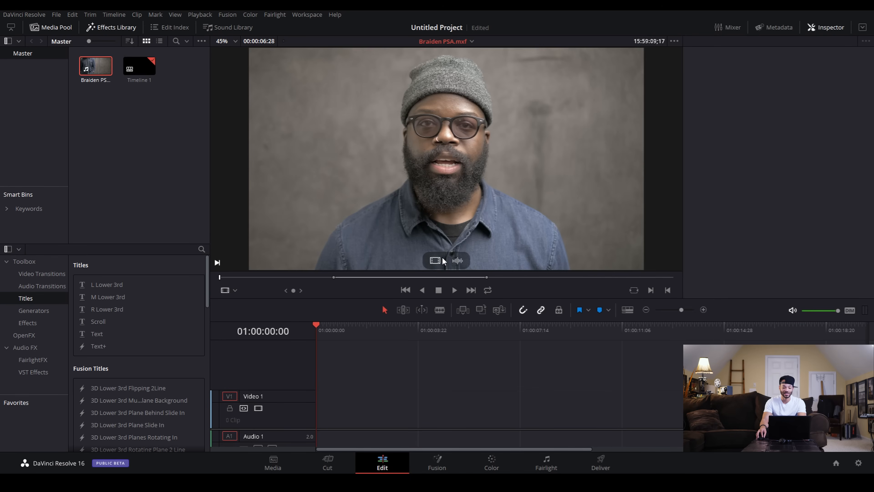
drag(435, 261, 324, 413)
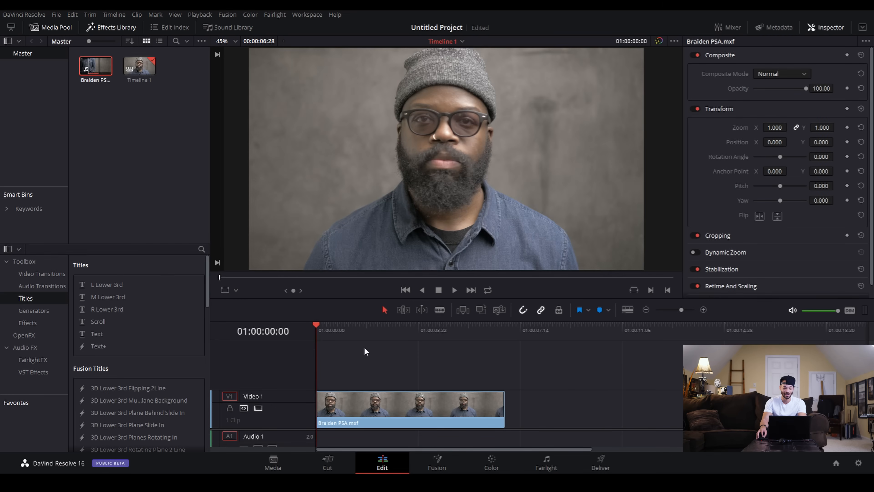
Play back the timeline, inspect the face up close, and park the playhead at 01:00:02:27
drag(316, 327, 305, 356)
key(space)
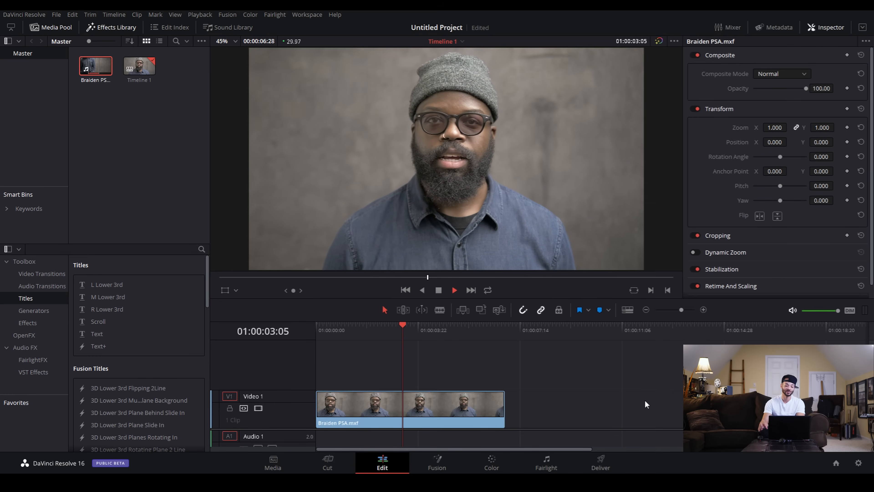
key(space)
drag(431, 329, 393, 338)
scroll(467, 121, up, 2)
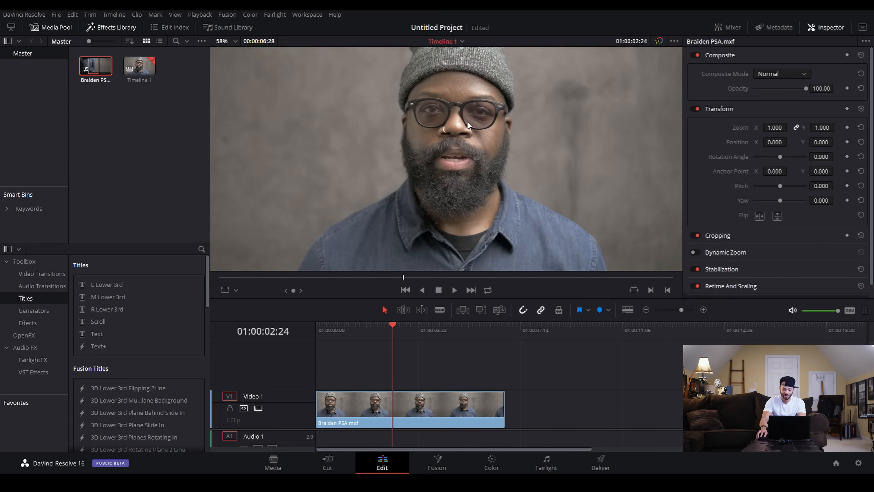
scroll(467, 122, up, 4)
mouse_move(393, 329)
mouse_down()
mouse_move(384, 327)
mouse_move(396, 331)
mouse_up()
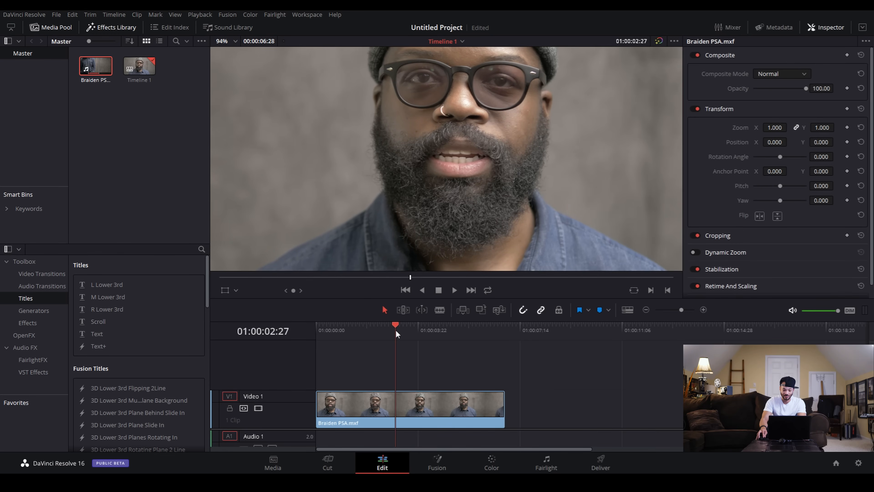
scroll(485, 183, down, 5)
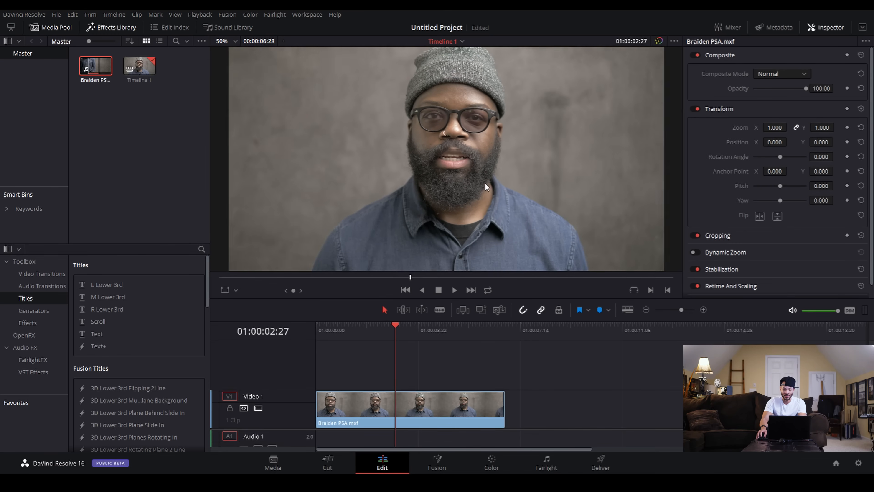
Open the Color page and set the scope display to Parade
click(501, 463)
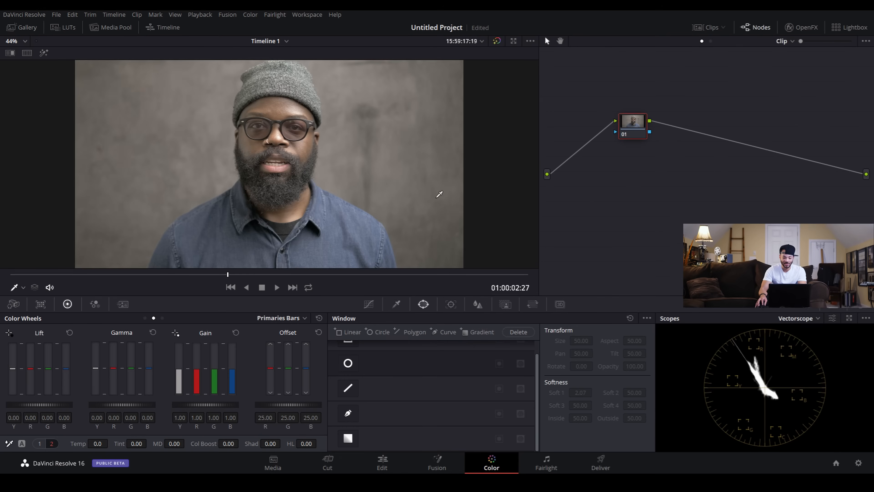
click(817, 318)
click(799, 333)
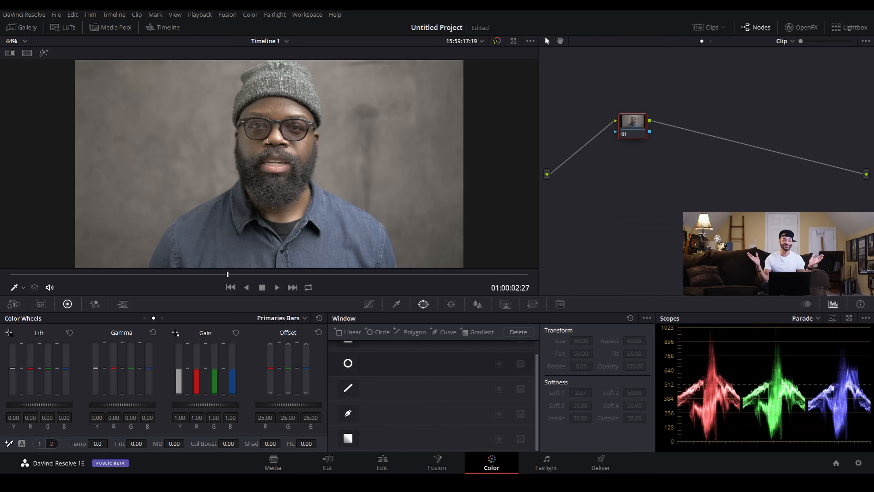
Move node 01 close to the graph's source input and cool its white balance to Temp -340 and Tint 1.50
drag(638, 132, 618, 173)
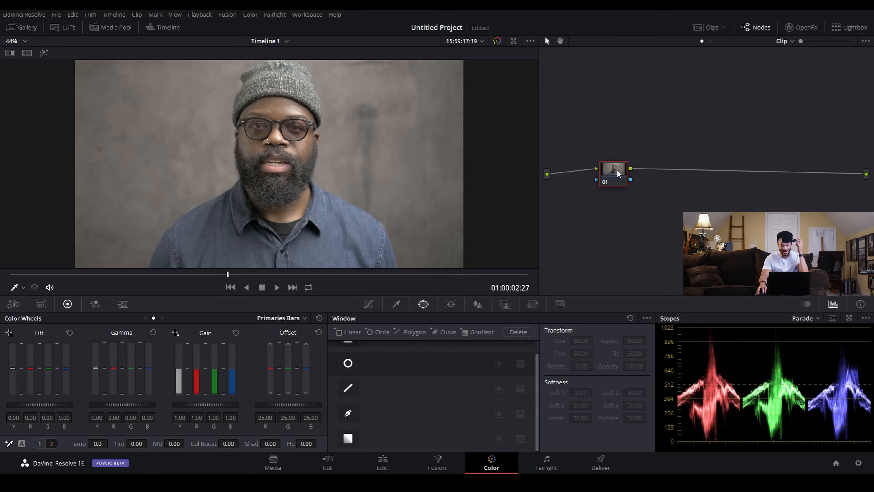
drag(617, 174, 602, 177)
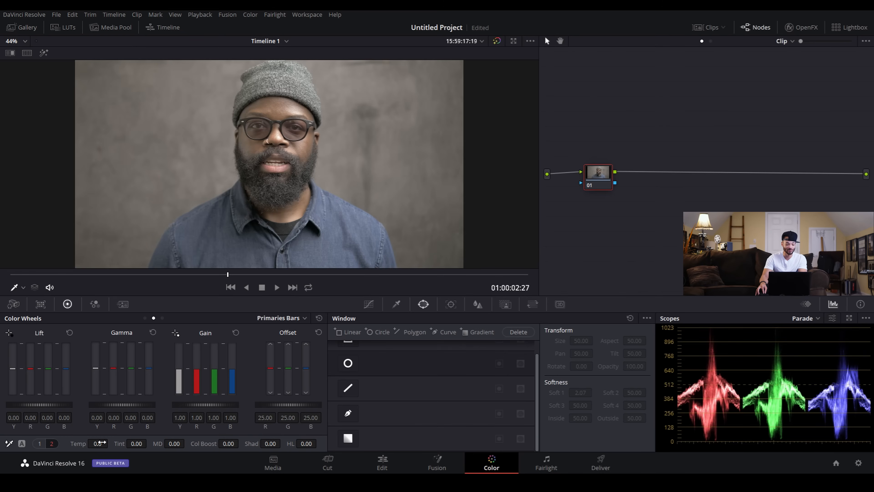
drag(97, 443, 84, 443)
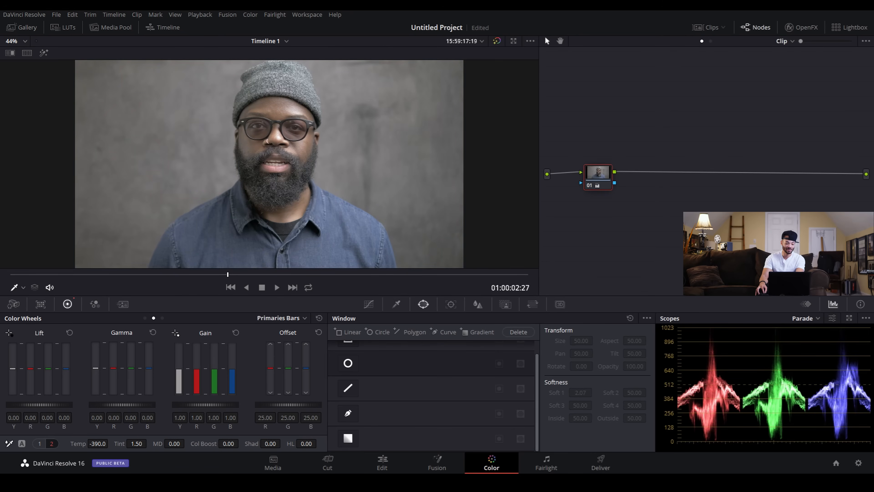
drag(94, 442, 111, 442)
Examine the color balance of the background, beanie and shirt at several magnifications, ending with the image fitted to the viewer
scroll(314, 133, down, 2)
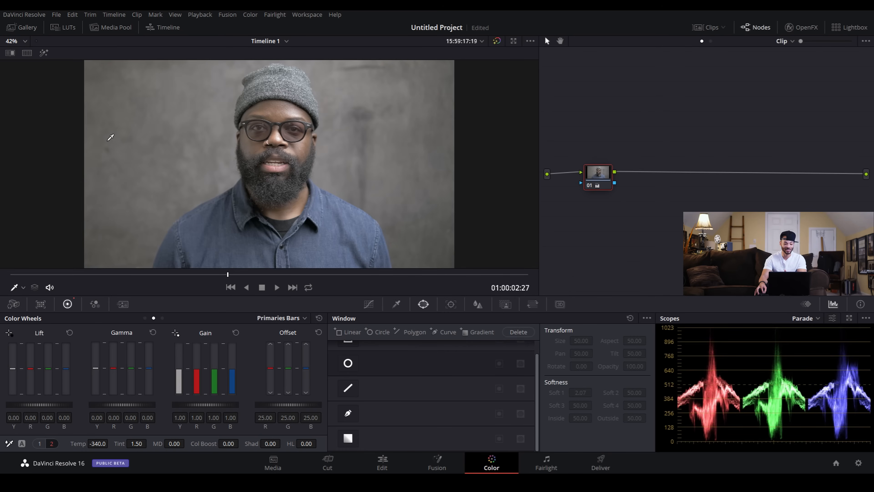
scroll(330, 104, up, 2)
scroll(396, 166, down, 1)
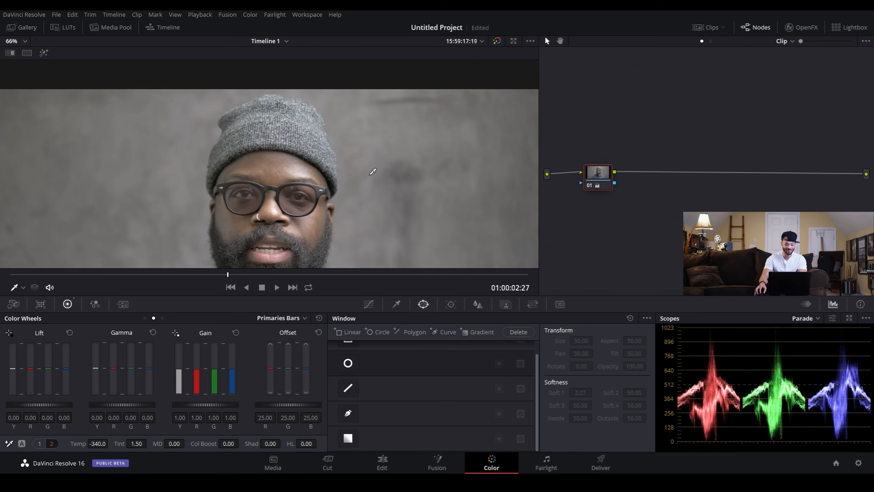
scroll(373, 193, down, 1)
drag(348, 197, 366, 125)
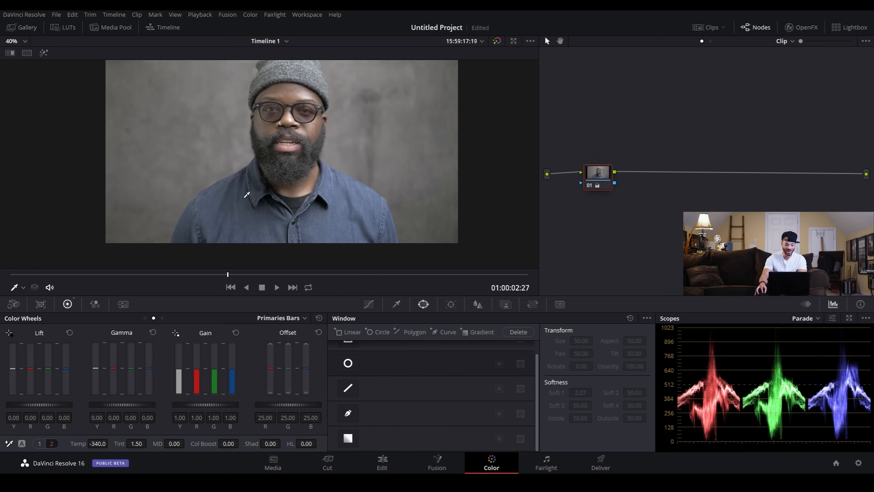
click(21, 41)
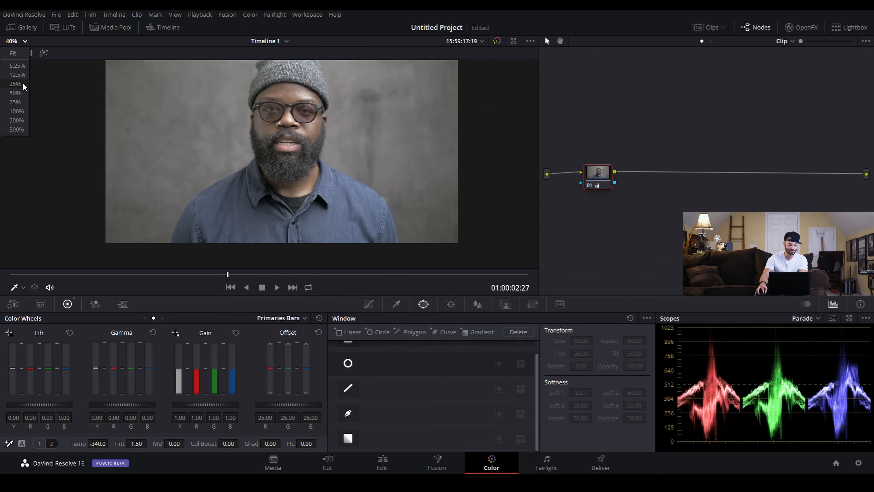
click(22, 82)
click(15, 41)
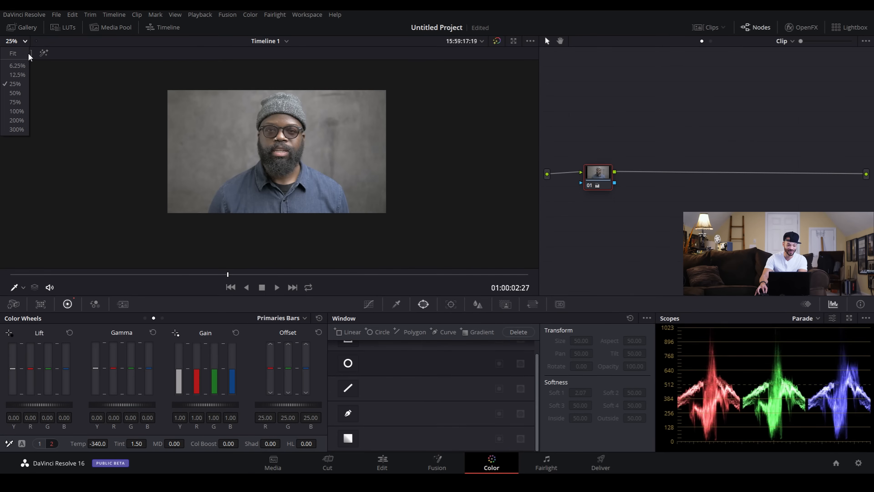
click(13, 60)
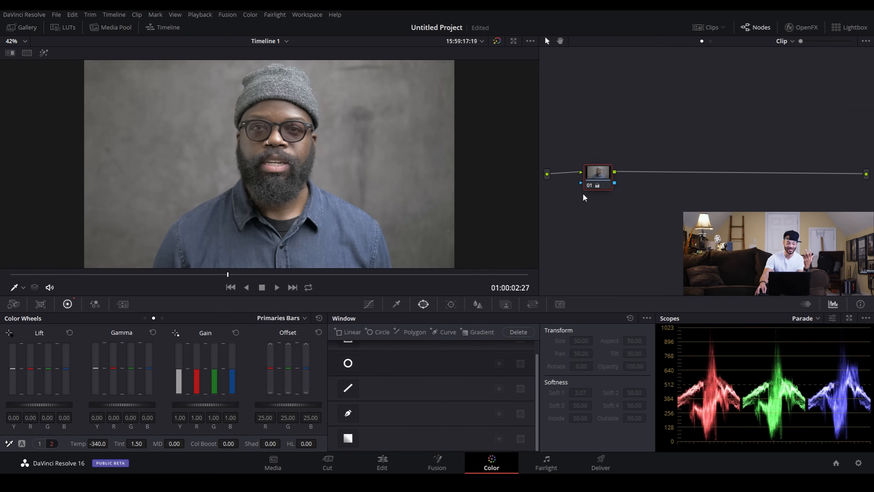
Set the scope display to Vectorscope and place a small circular window on the man's forehead on node 01
click(817, 317)
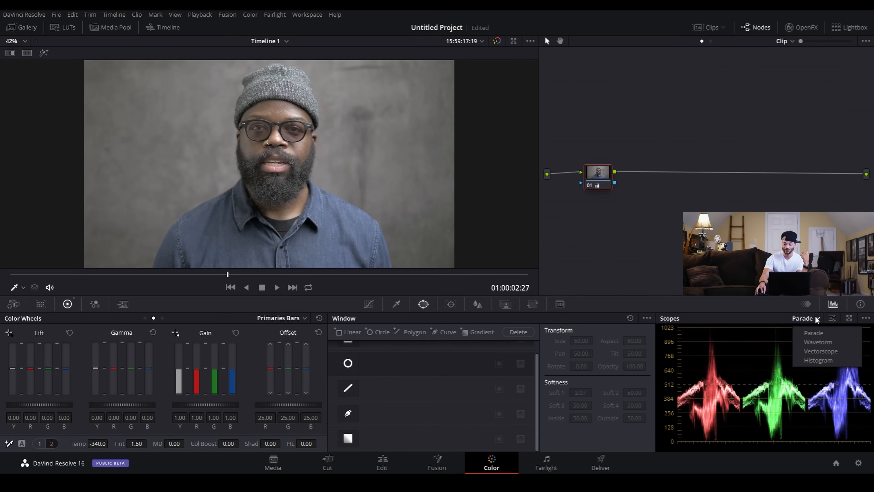
click(823, 351)
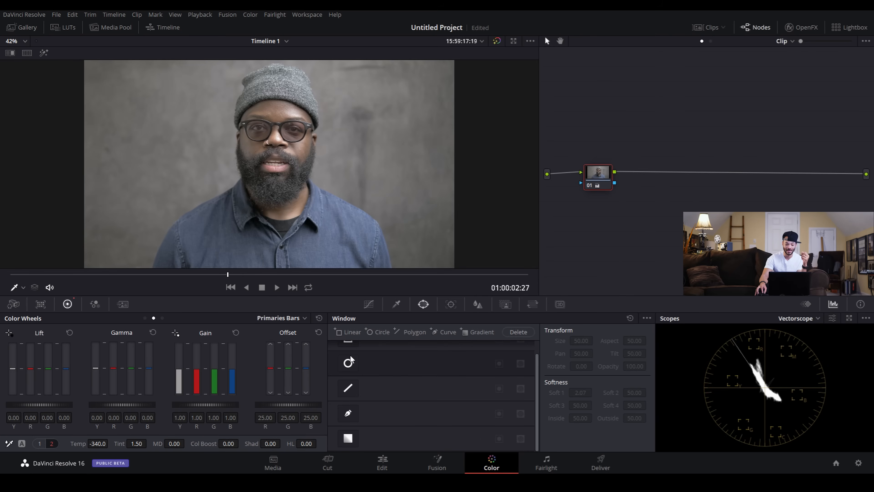
click(348, 362)
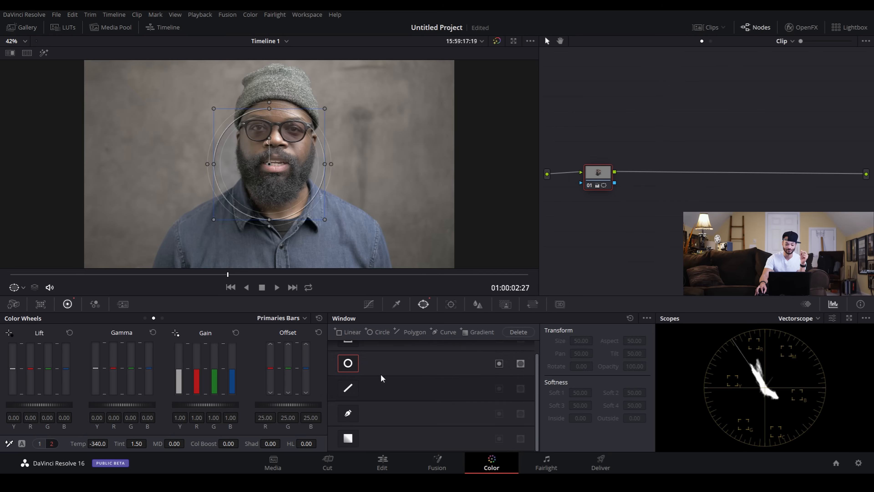
drag(281, 178, 289, 123)
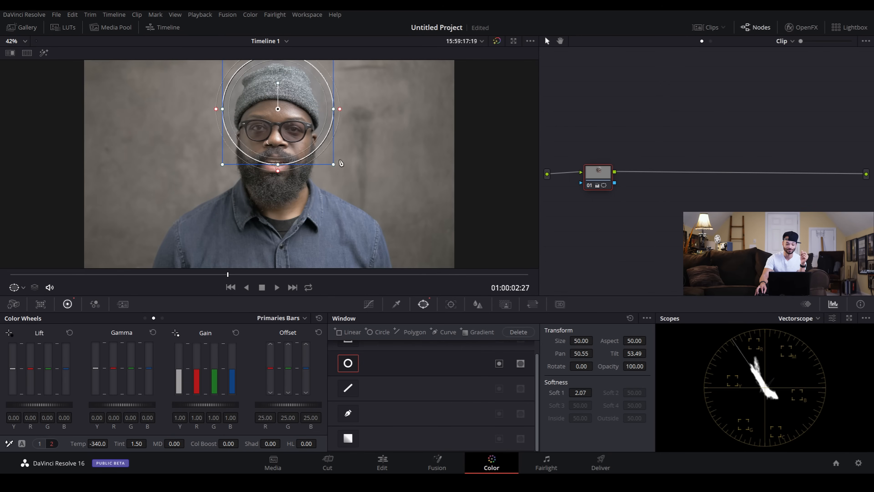
drag(333, 165, 273, 118)
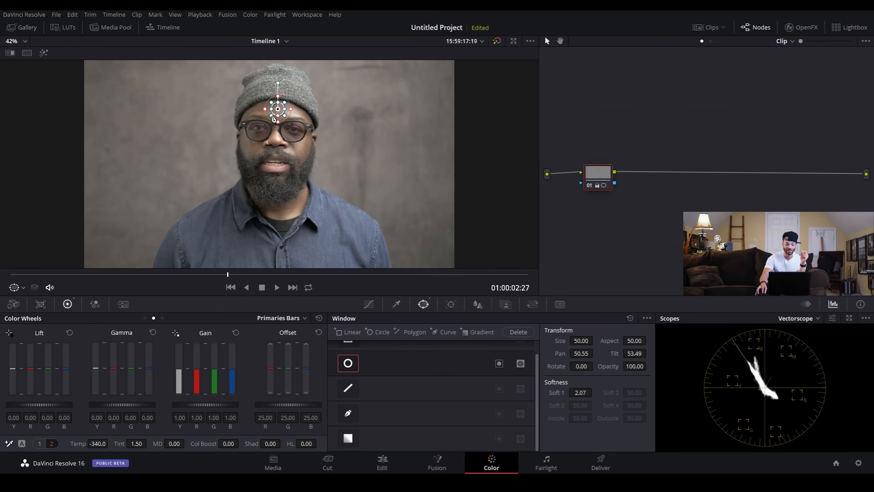
scroll(272, 118, up, 5)
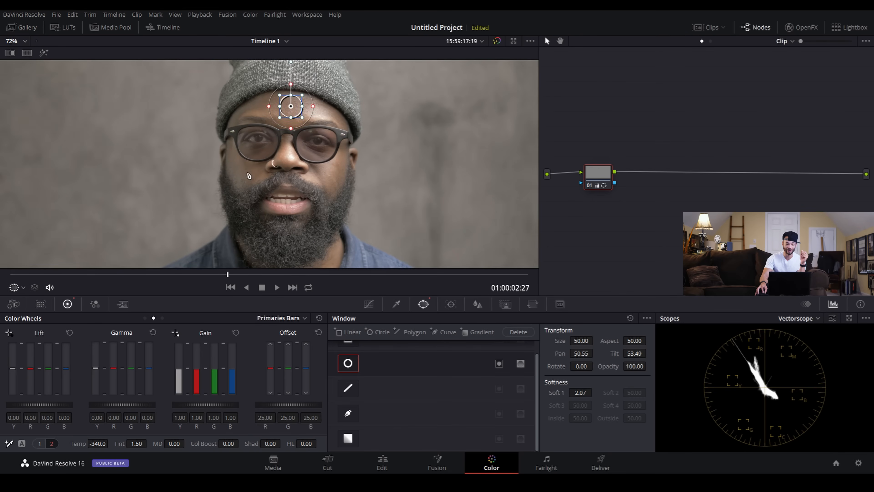
Centre the circular window on the man's forehead, set its Soft 1 to 0.00, and highlight only the windowed area in the viewer
mouse_move(291, 107)
mouse_down()
mouse_move(287, 95)
mouse_move(300, 111)
mouse_move(292, 106)
mouse_up()
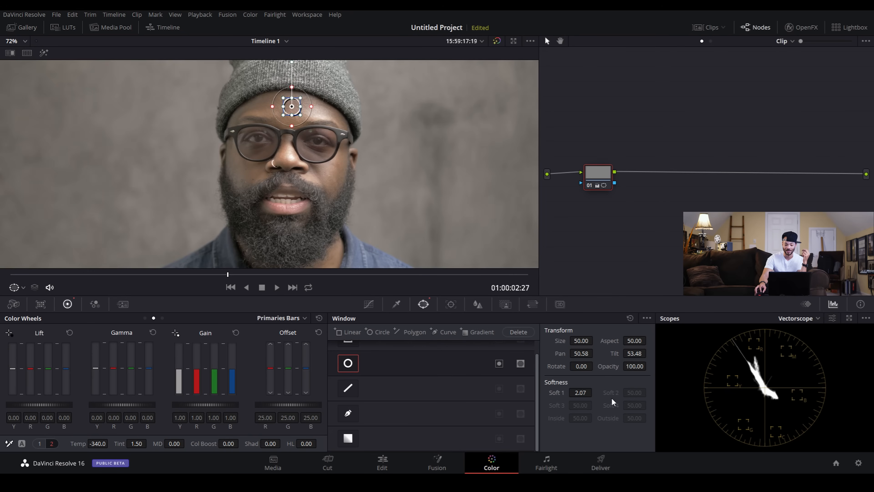
drag(581, 392, 572, 392)
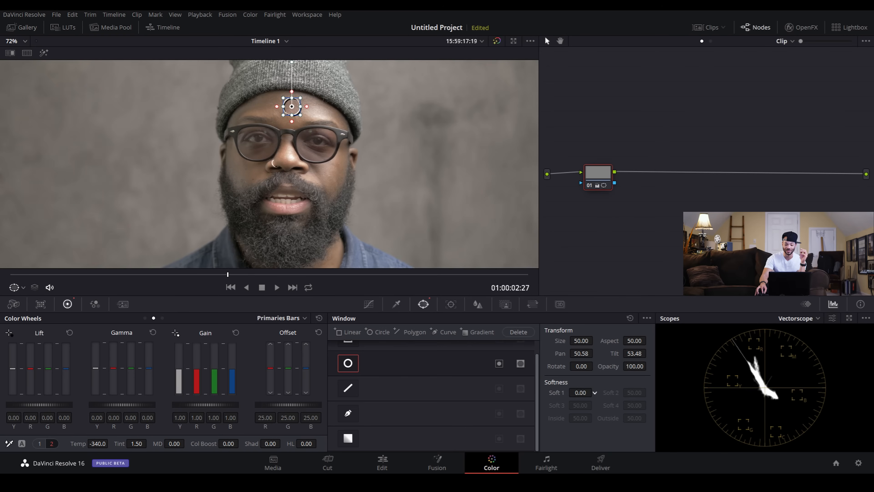
click(43, 53)
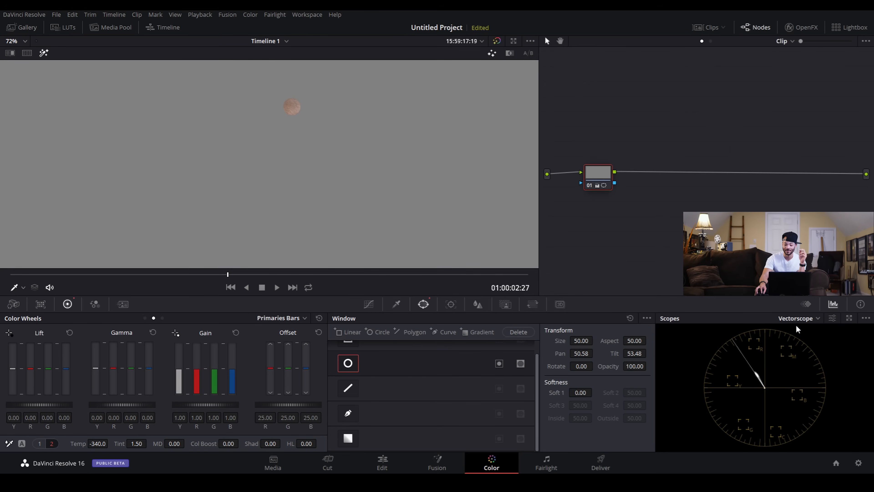
Enable 2x zoom and raise the trace brightness for the vectorscope, and set node 01's Tint to -4.50
click(833, 319)
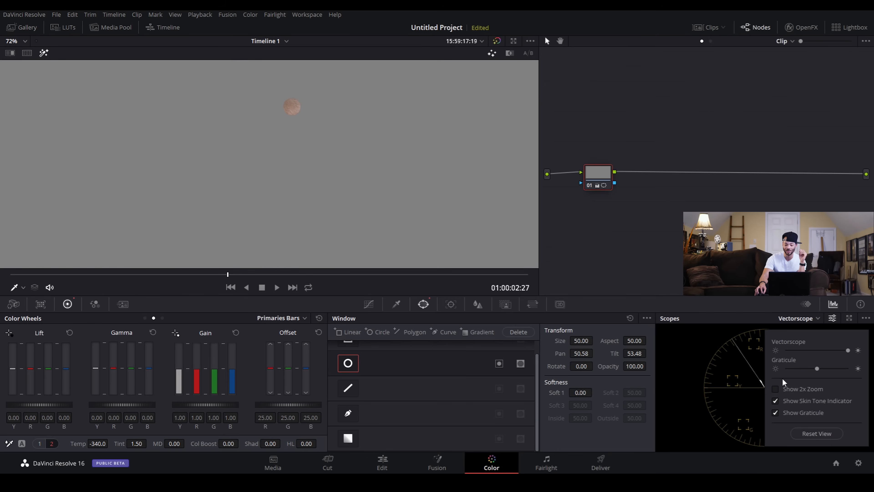
click(775, 388)
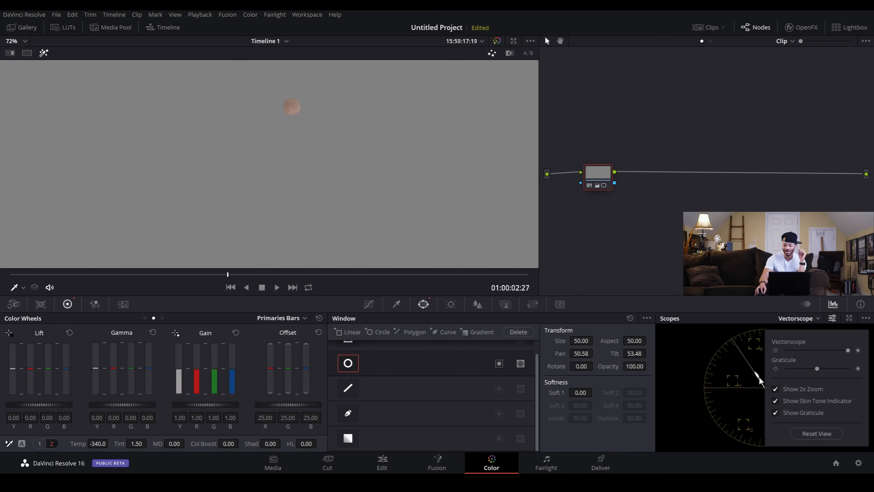
mouse_move(847, 351)
mouse_down()
mouse_move(810, 351)
mouse_move(861, 351)
mouse_up()
click(833, 319)
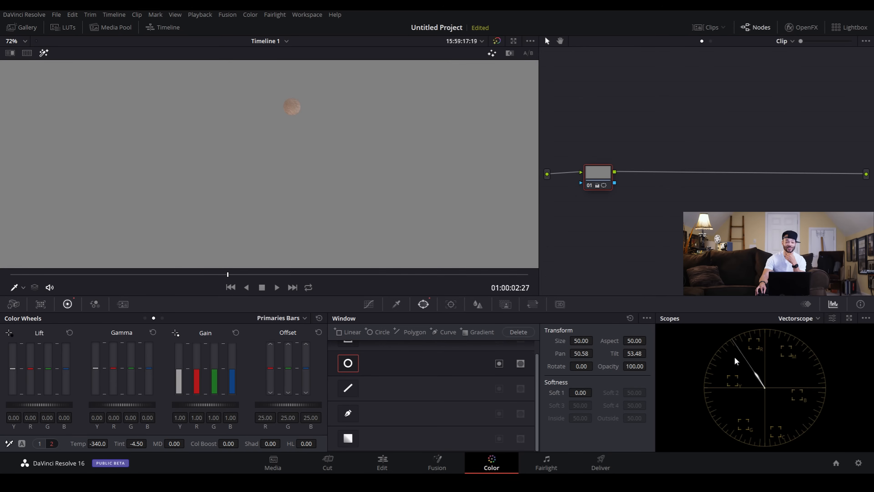
Show the whole picture without the highlight, fitted to the viewer, and set the scope display to Parade
click(43, 54)
scroll(335, 186, down, 3)
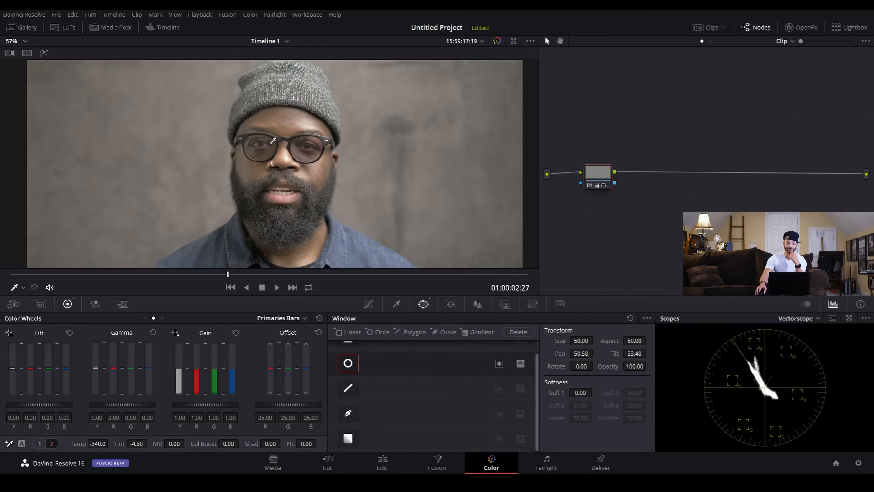
right_click(278, 166)
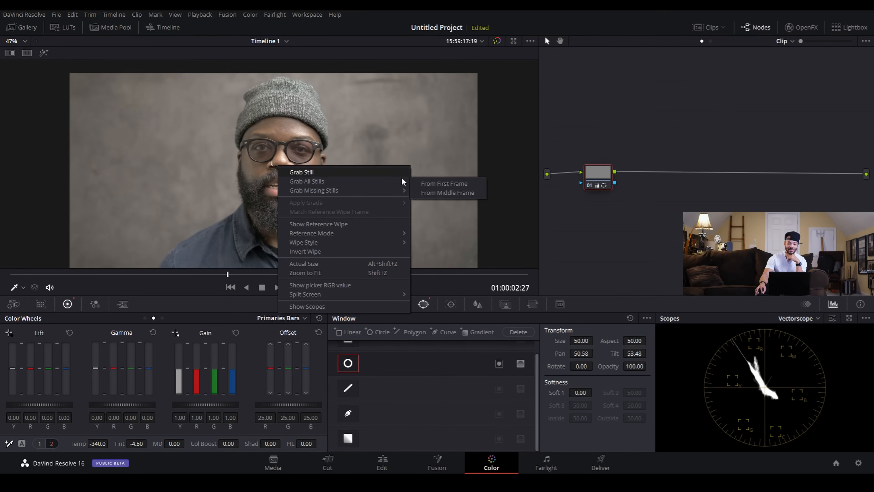
click(25, 41)
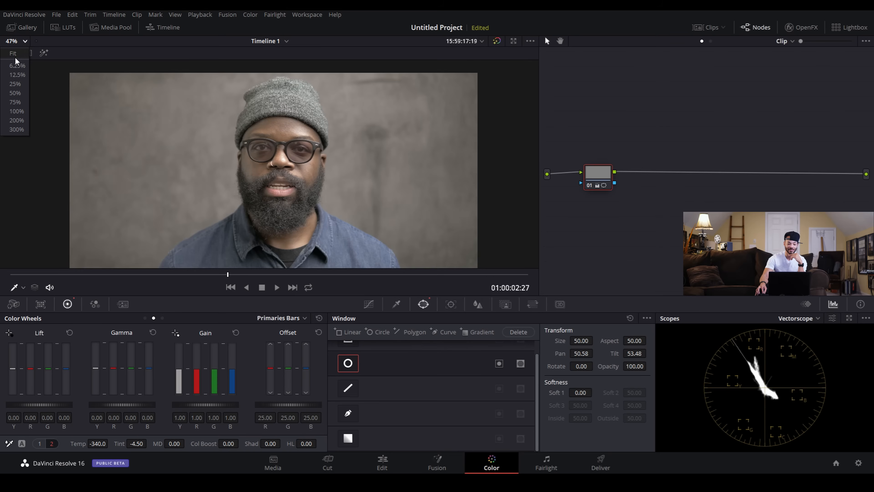
click(15, 54)
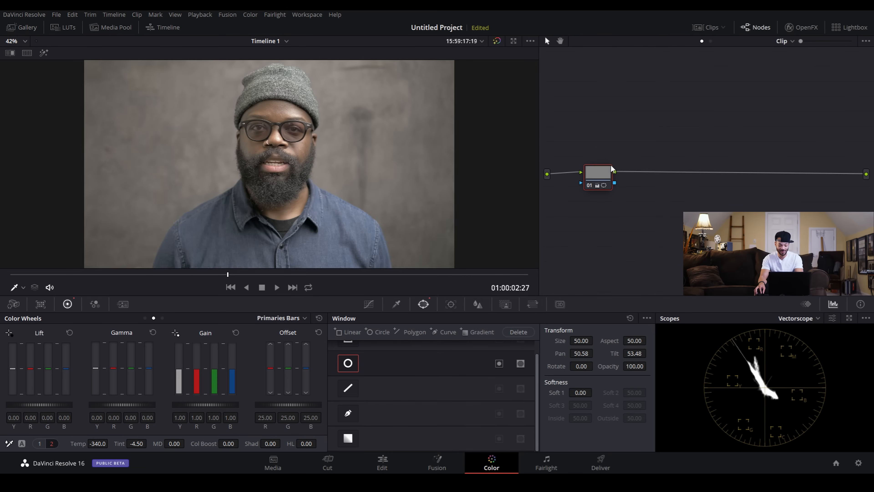
click(817, 317)
click(812, 332)
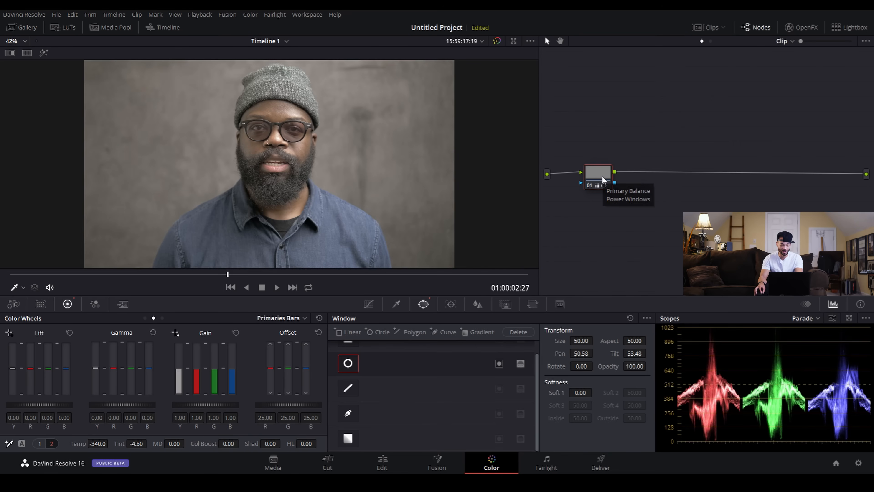
Add a serial node after node 01, reset the circular window on node 01, and select the new node
key(alt+s)
click(594, 173)
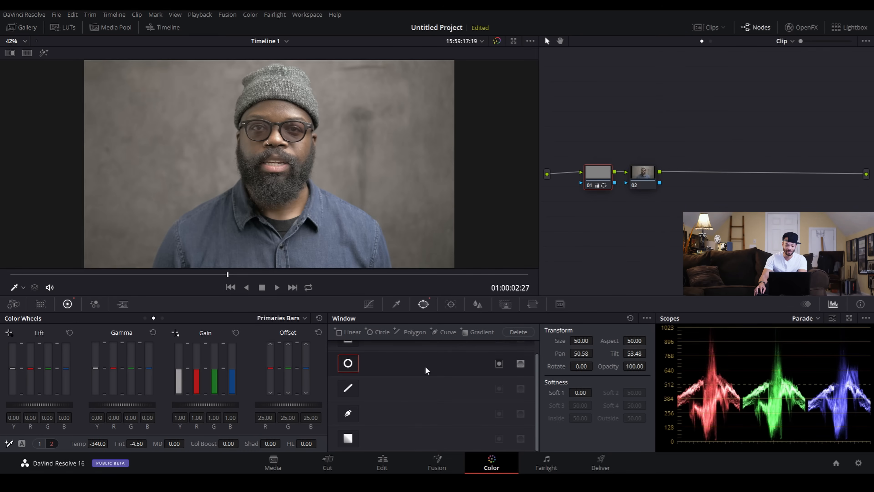
click(630, 317)
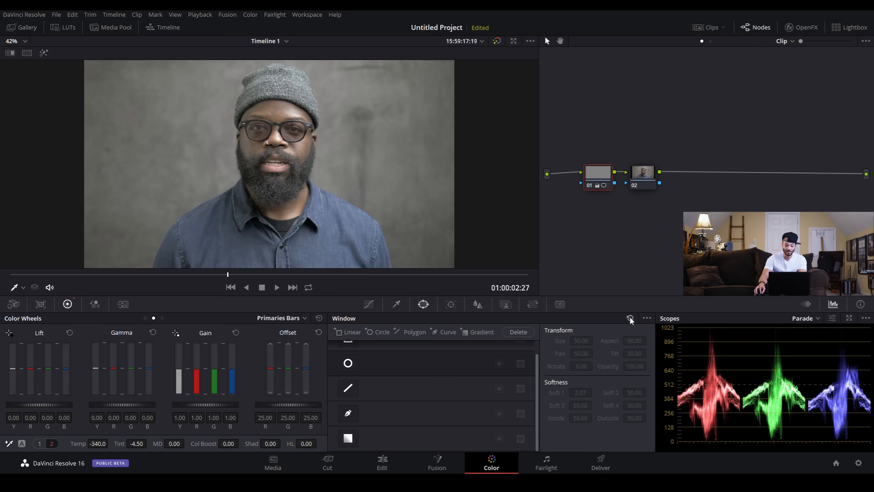
click(643, 184)
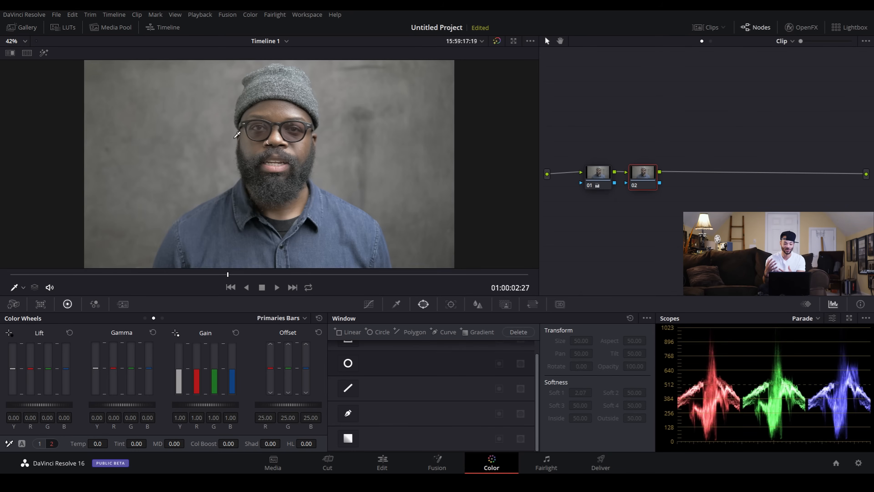
Examine the skin tone on the man's forehead, nose and cheeks at several magnifications, ending with the image fitted to the viewer
scroll(241, 107, up, 6)
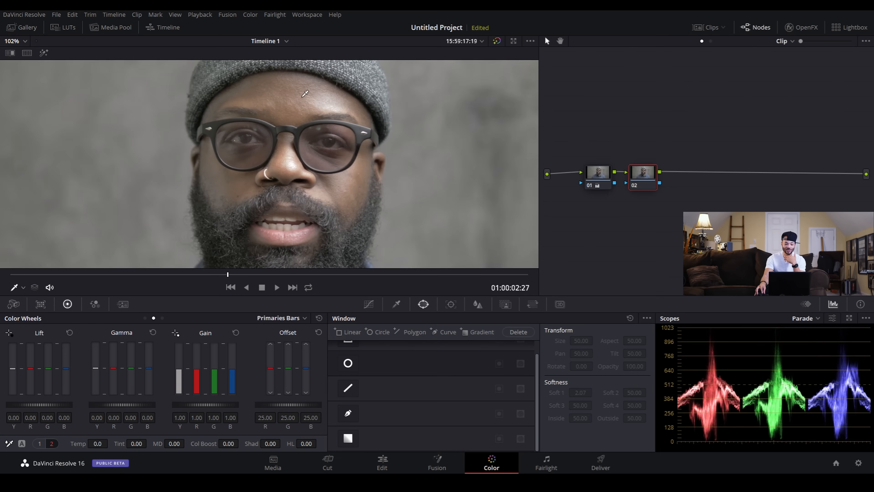
scroll(289, 97, up, 2)
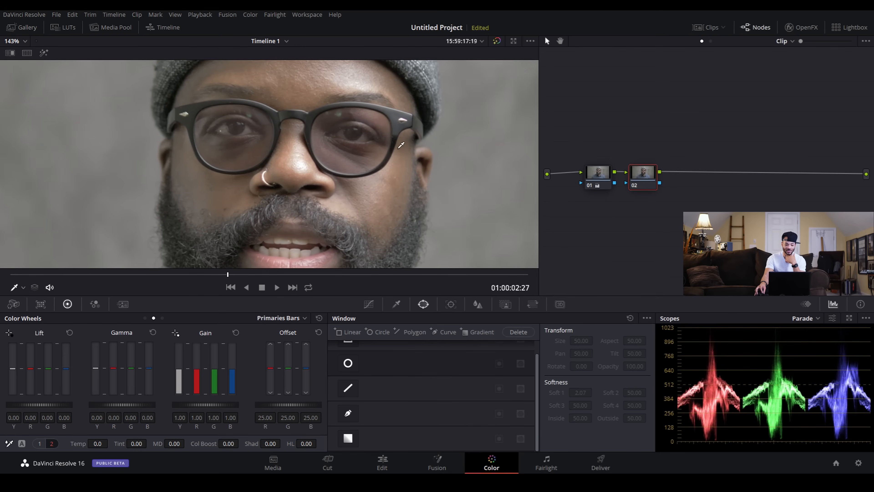
scroll(295, 87, down, 1)
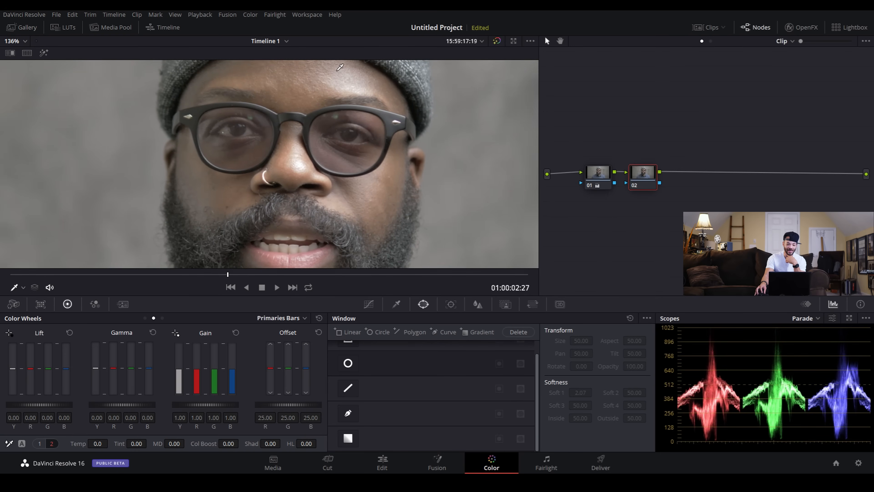
scroll(333, 72, down, 1)
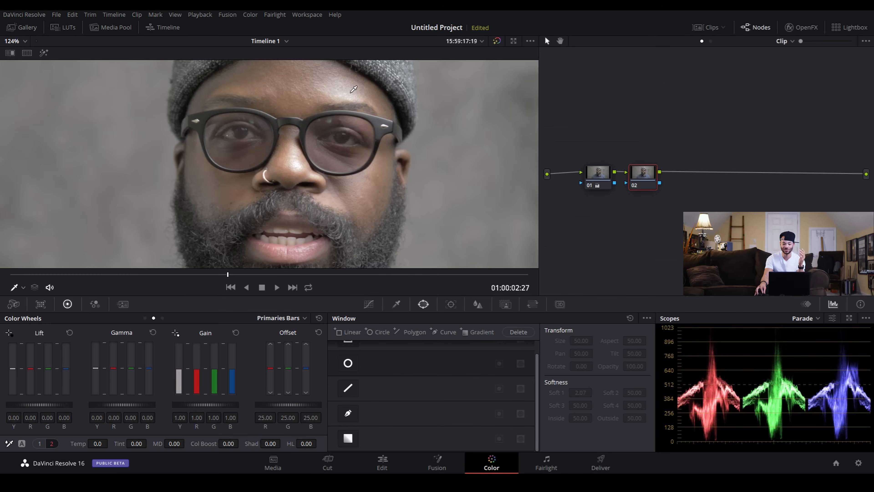
scroll(347, 92, up, 5)
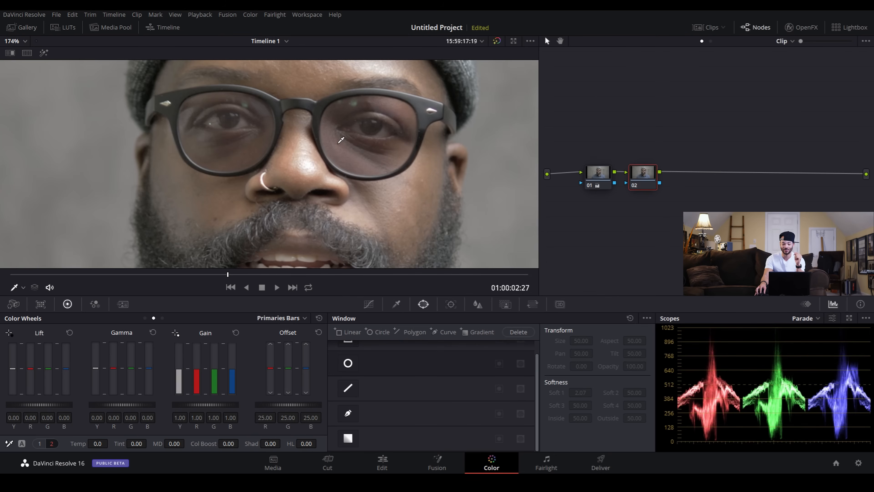
scroll(340, 140, down, 3)
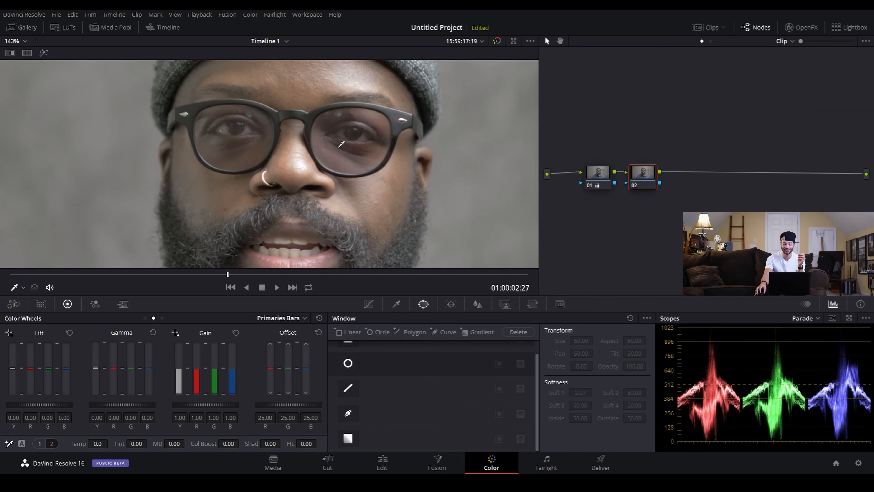
scroll(341, 143, down, 2)
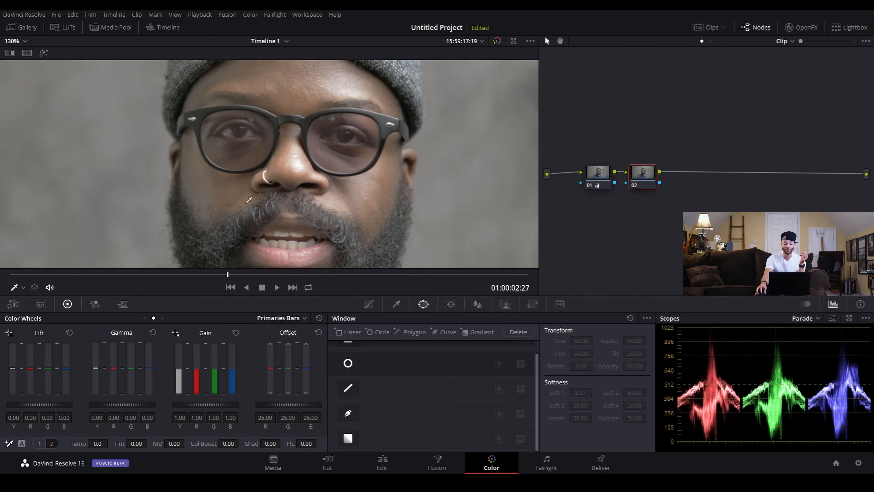
scroll(193, 169, up, 2)
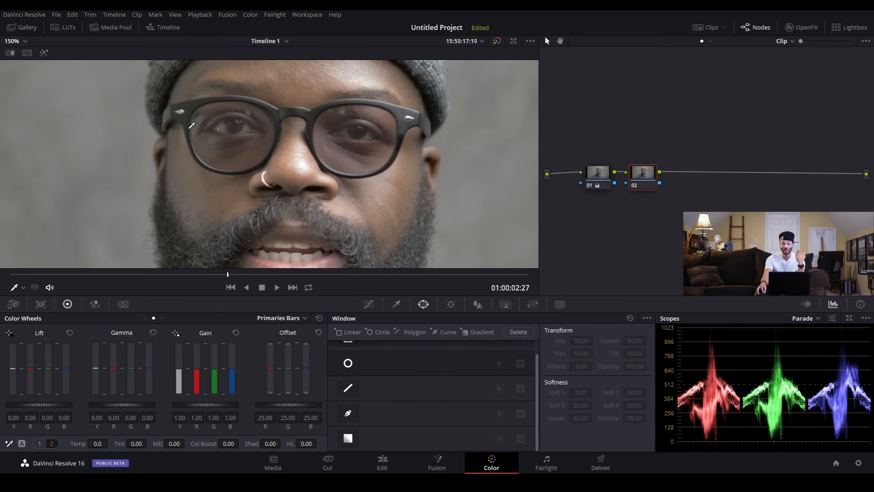
scroll(305, 138, down, 6)
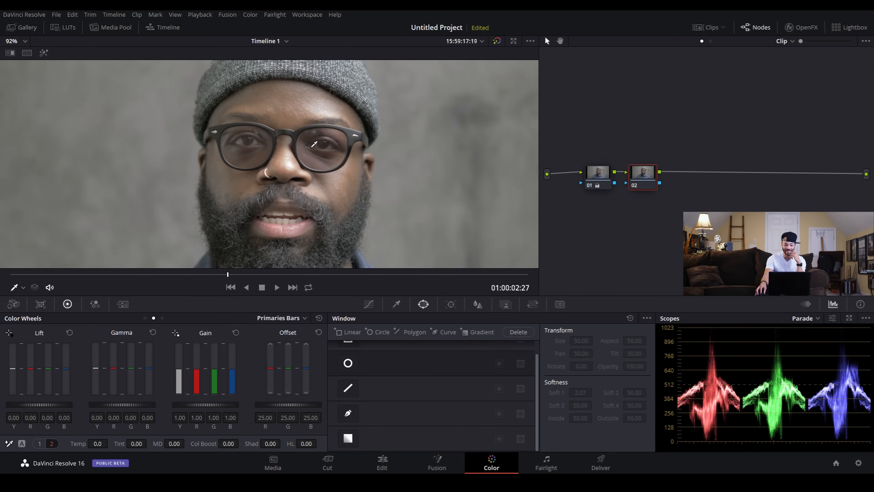
scroll(304, 166, up, 2)
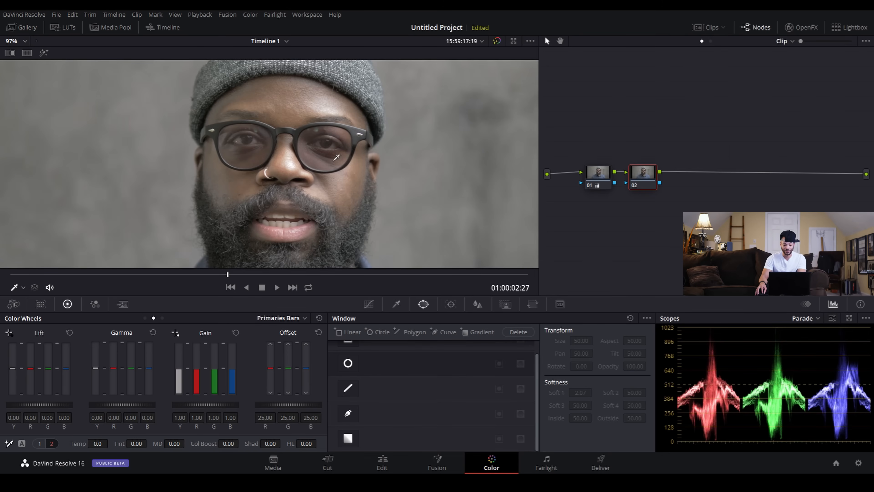
scroll(271, 169, down, 5)
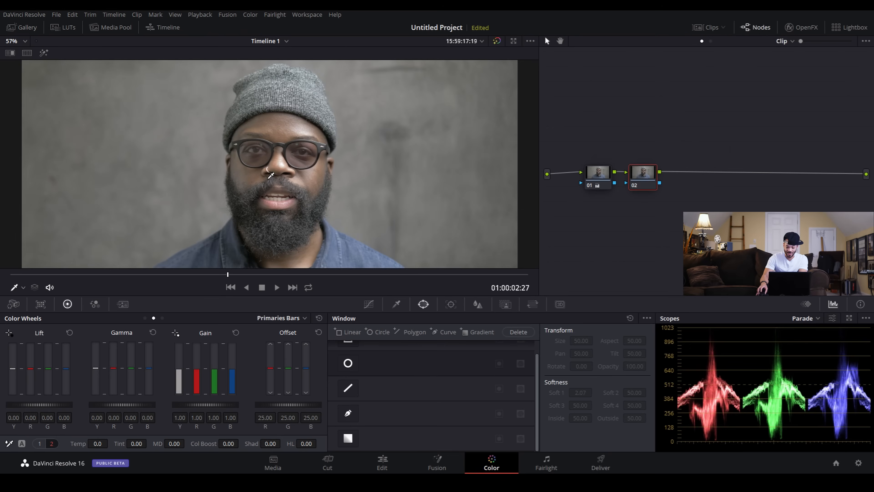
scroll(269, 177, down, 1)
click(25, 42)
click(23, 58)
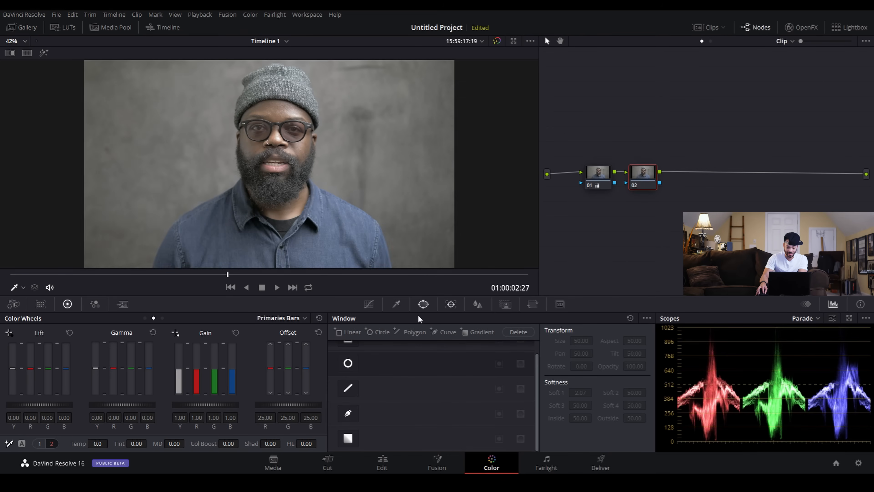
Open the custom curves, anchor the curve's black point on node 02, and set its Shad value to -67.00
click(368, 305)
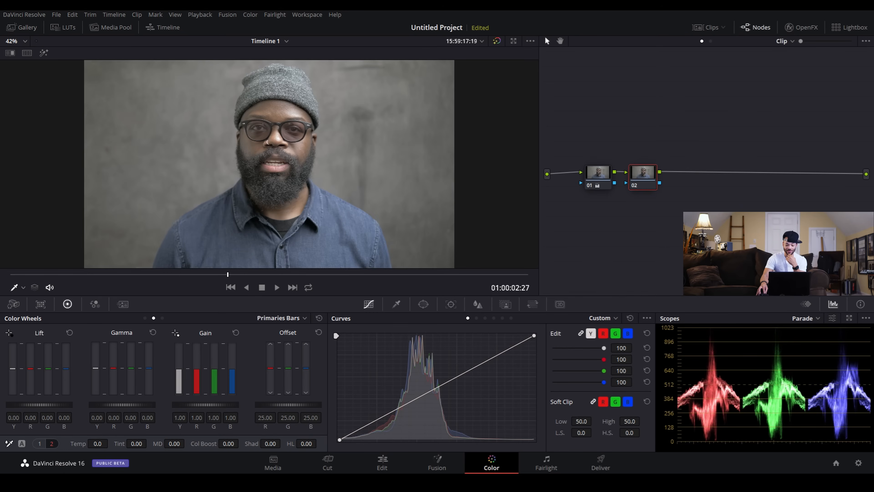
click(270, 443)
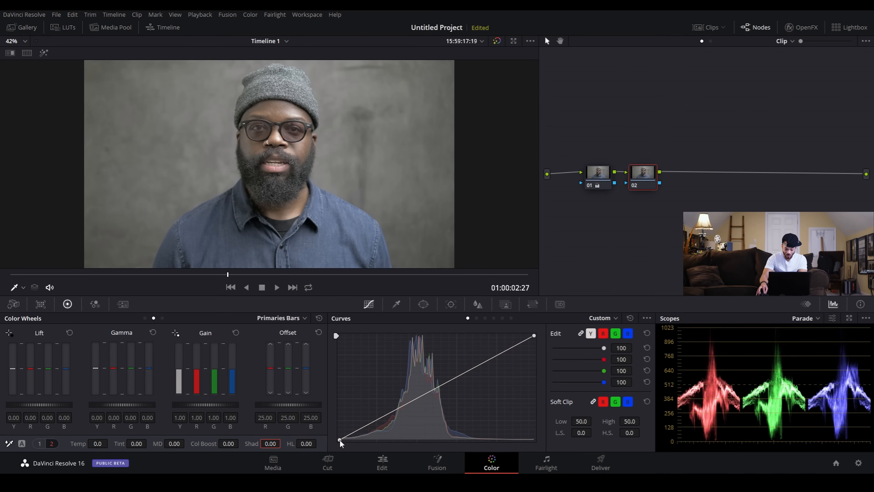
mouse_move(339, 439)
mouse_down()
mouse_move(360, 440)
mouse_move(339, 440)
mouse_up()
drag(270, 447, 260, 446)
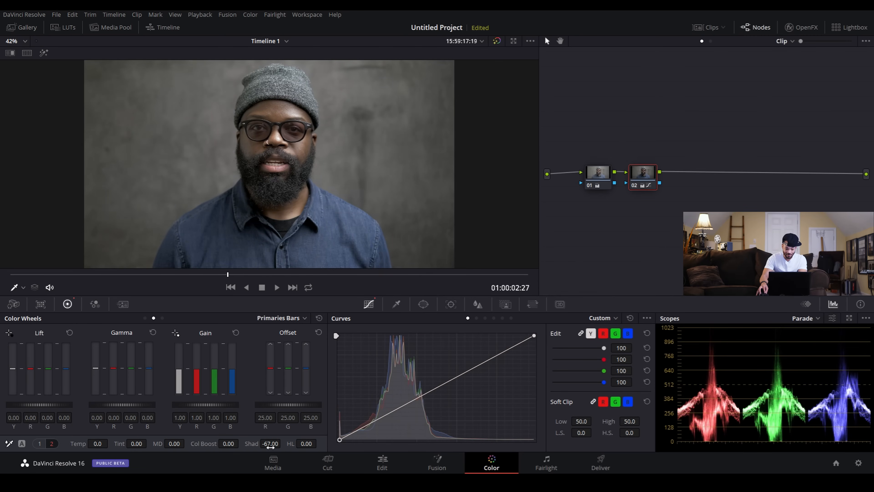
Examine the contrast in the man's face, beard, beanie and shirt at several magnifications
scroll(351, 160, up, 5)
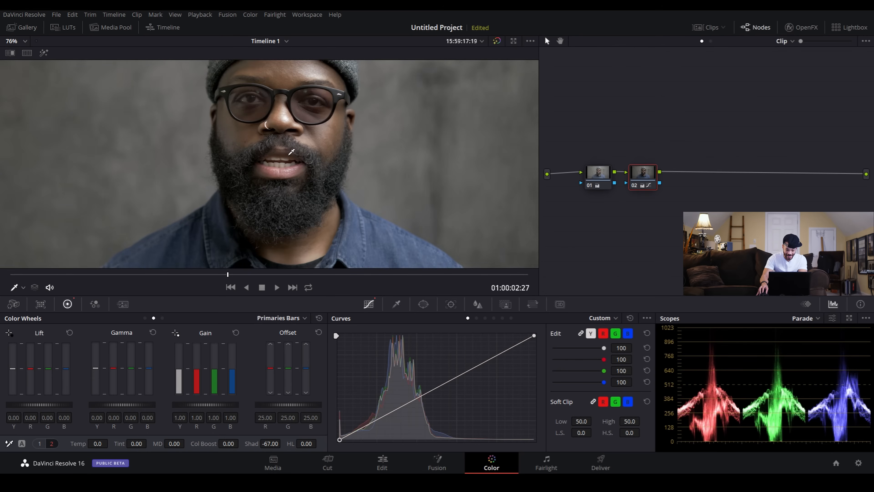
scroll(320, 174, up, 1)
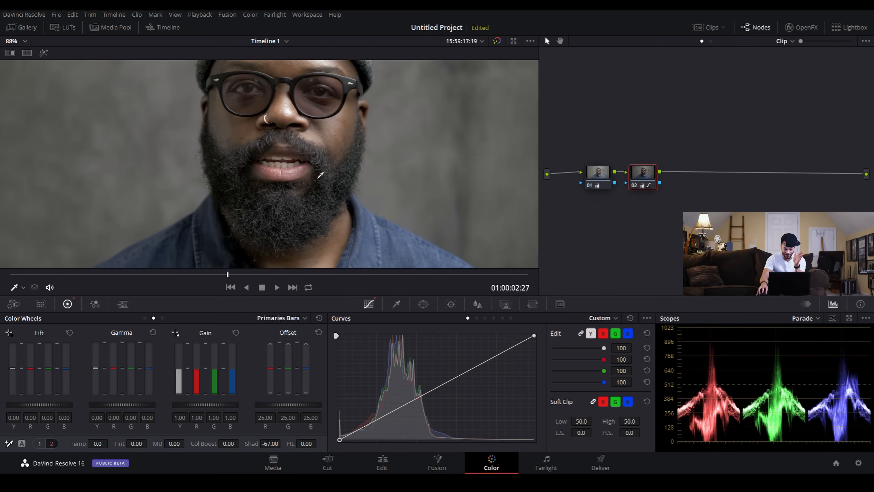
scroll(320, 175, down, 4)
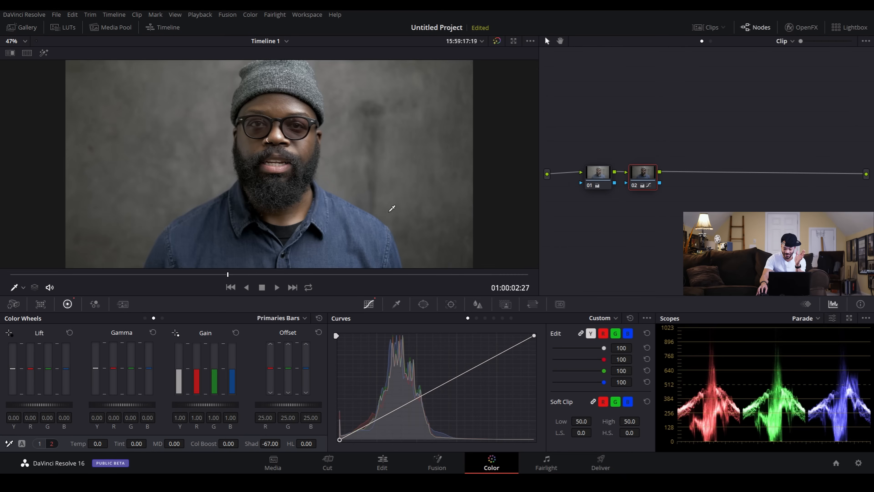
scroll(364, 157, up, 4)
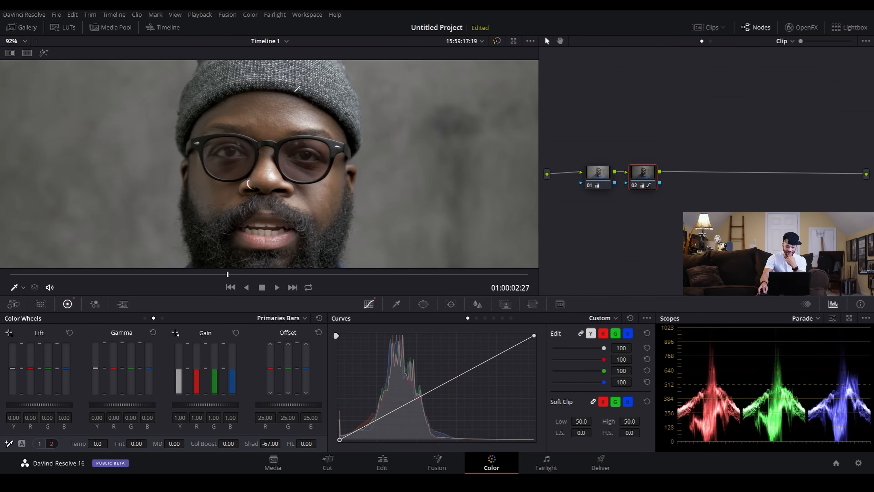
scroll(369, 196, down, 1)
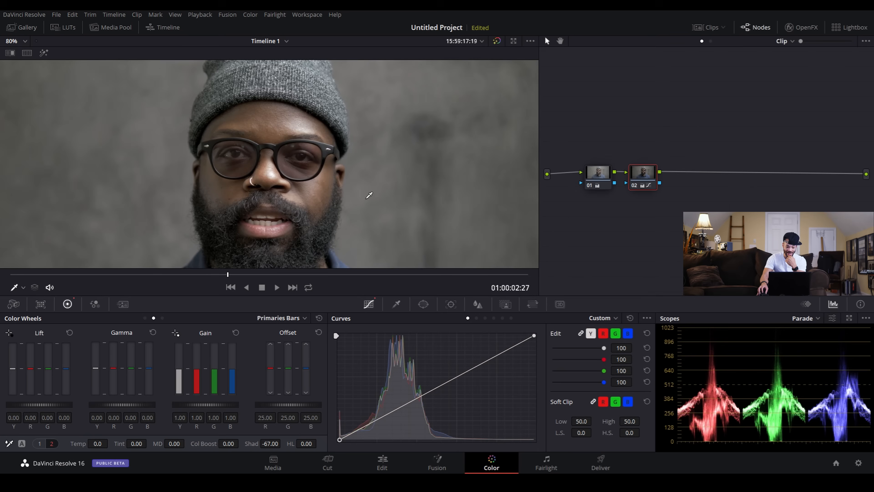
scroll(382, 200, down, 2)
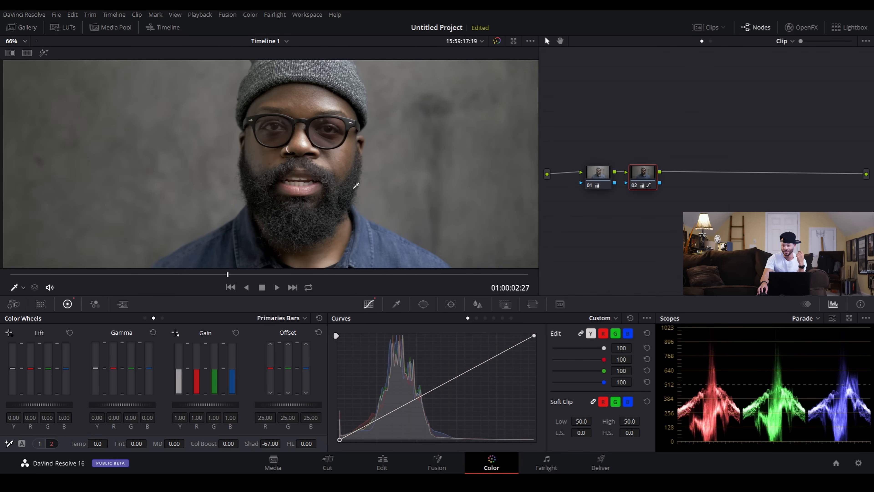
Set the Shad value on node 02 back to 0
scroll(367, 197, down, 1)
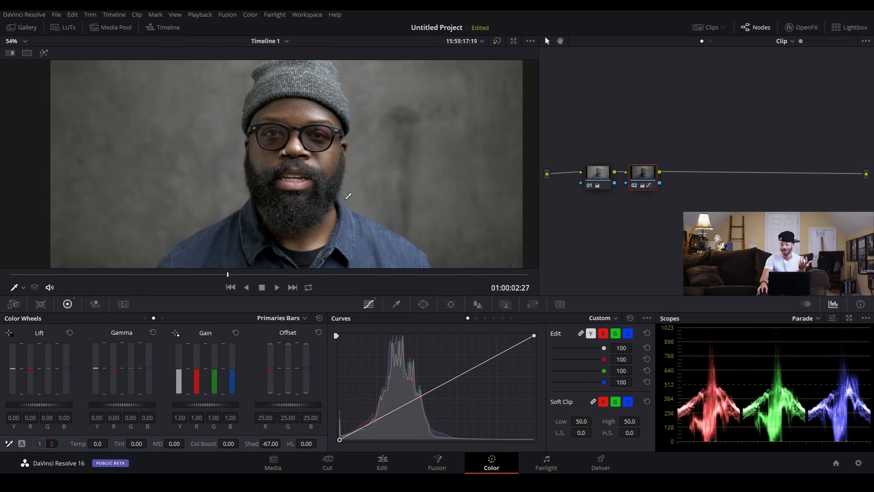
scroll(349, 195, down, 1)
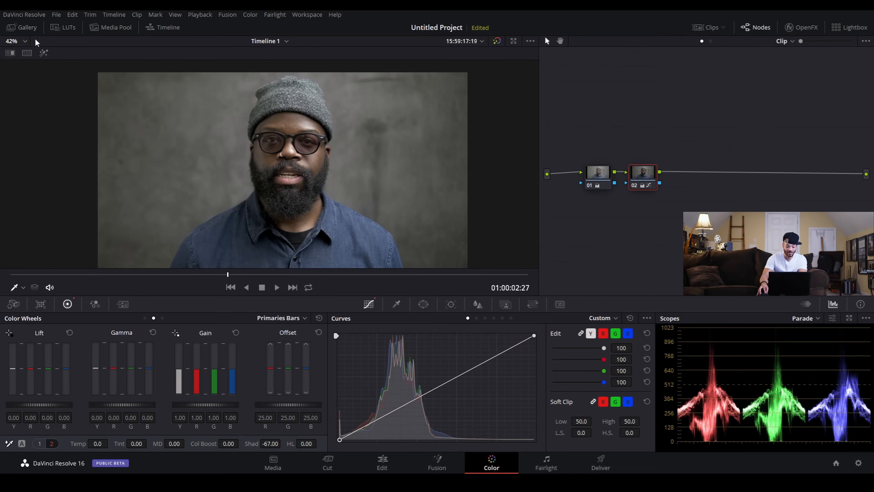
click(272, 460)
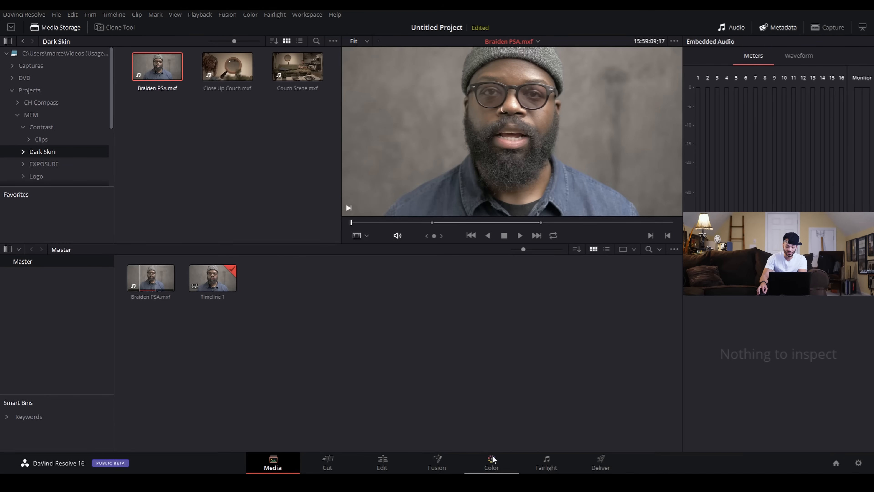
click(491, 462)
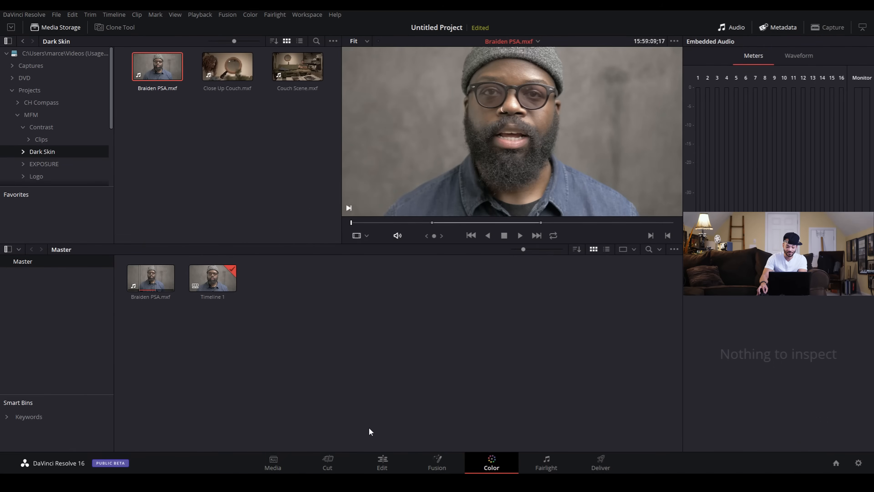
double_click(268, 439)
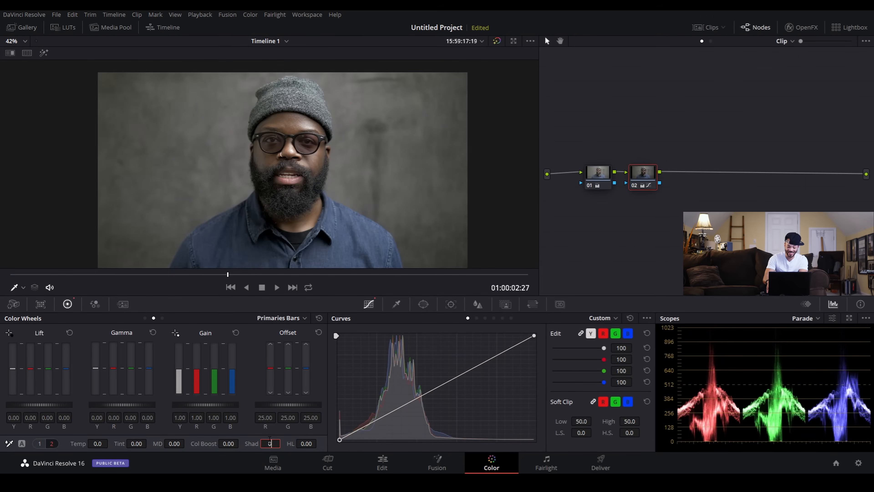
text(0)
key(Return)
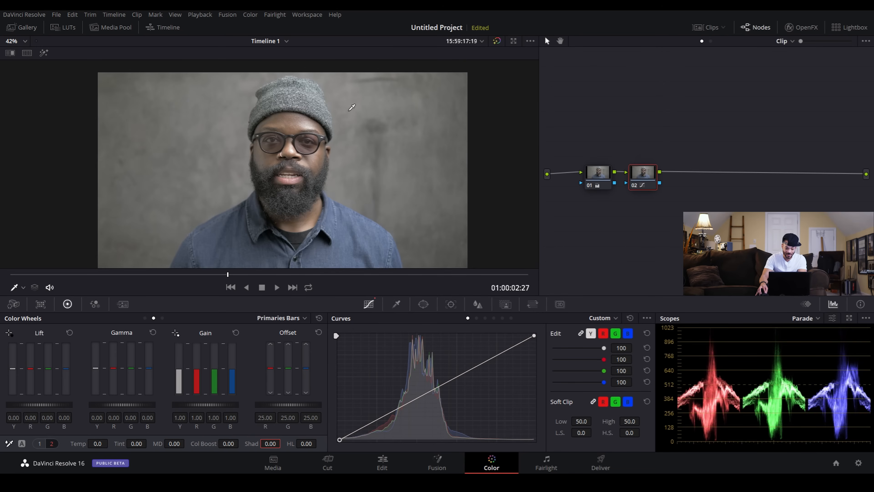
Sample the man's forehead to anchor node 02's custom curve, and pull a lower point slightly down to deepen the shadows
scroll(317, 106, up, 3)
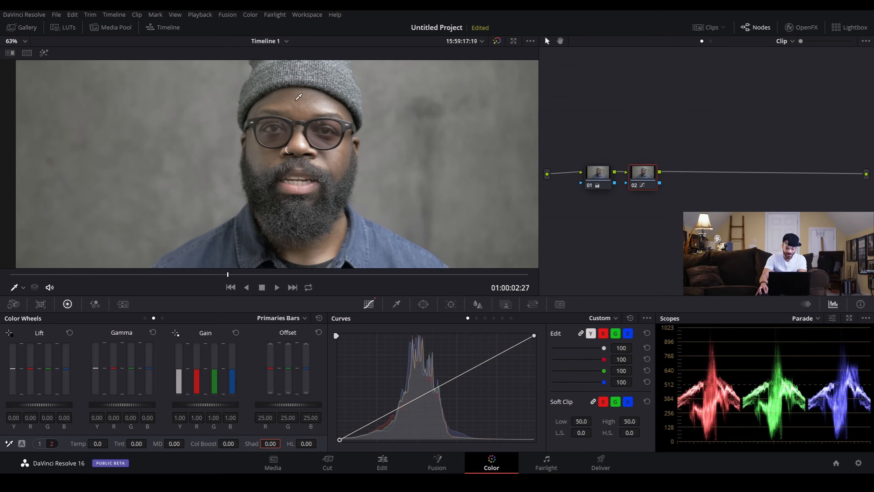
click(307, 100)
drag(369, 422, 378, 427)
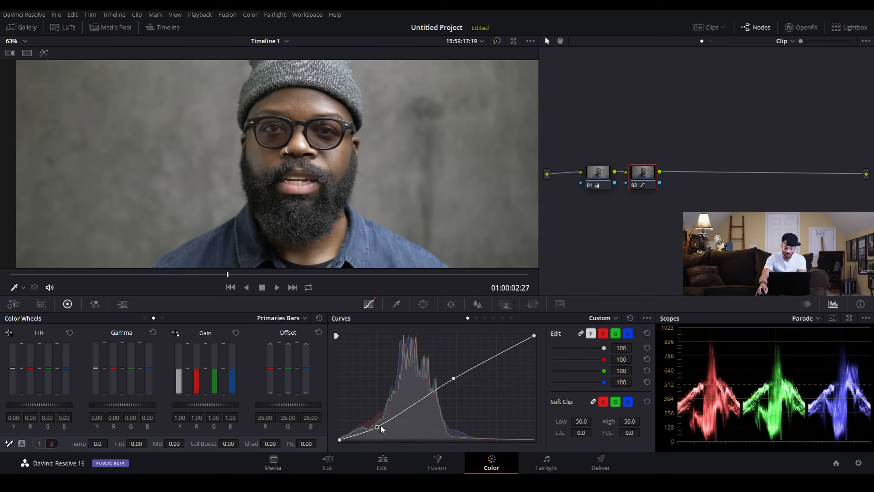
drag(377, 427, 382, 426)
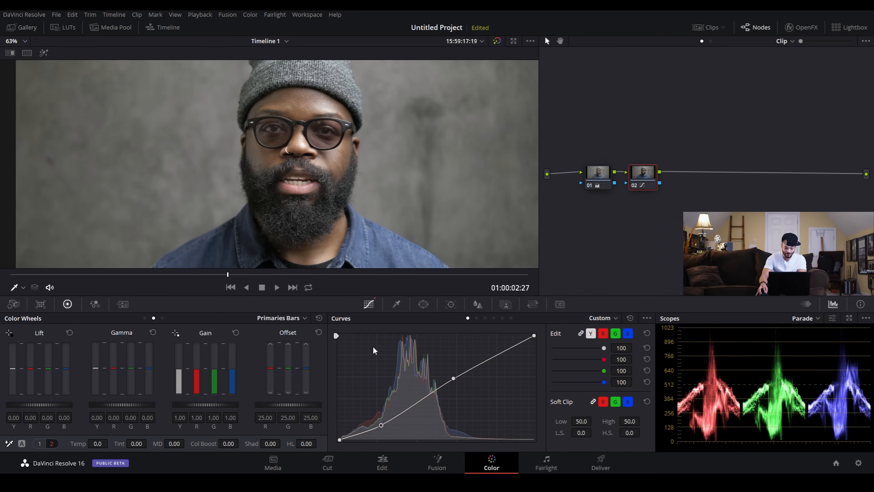
Add a serial node after node 02
scroll(345, 193, down, 3)
scroll(345, 193, down, 1)
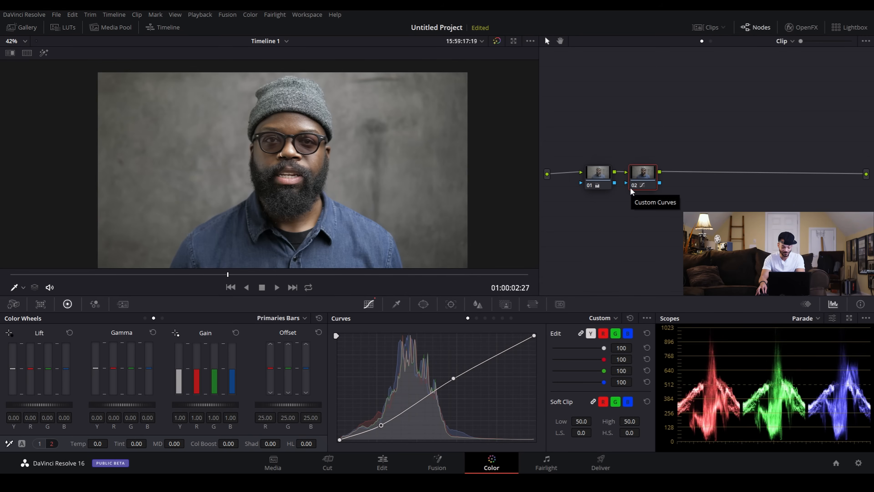
key(alt+s)
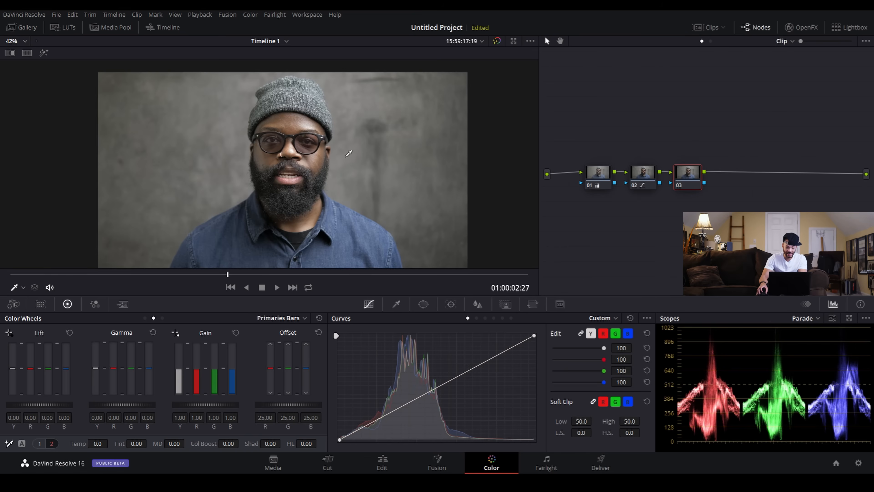
Turn on the highlight view and qualify the facial highlights on node 03 with a Luminance Low of 64.1
scroll(349, 153, up, 5)
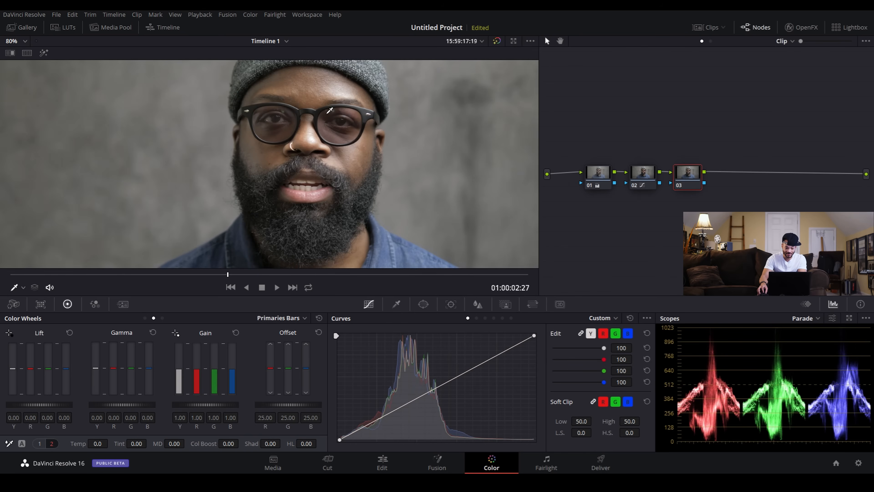
scroll(313, 166, down, 2)
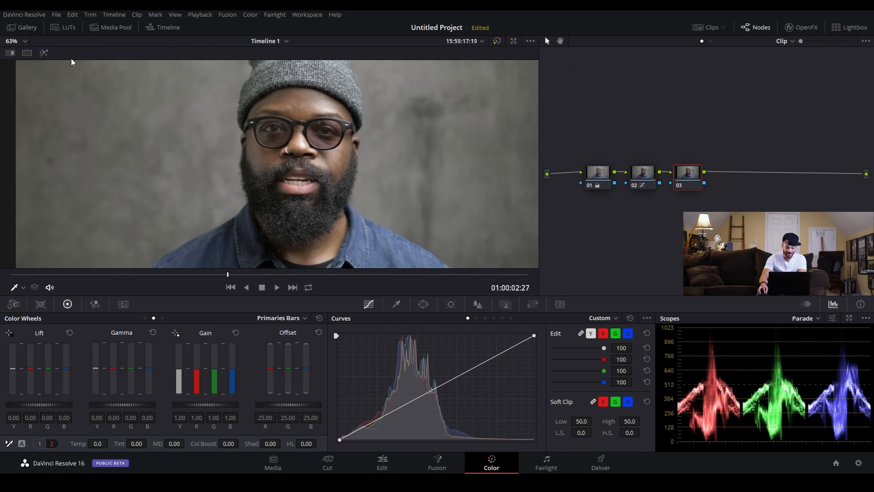
click(43, 52)
click(396, 304)
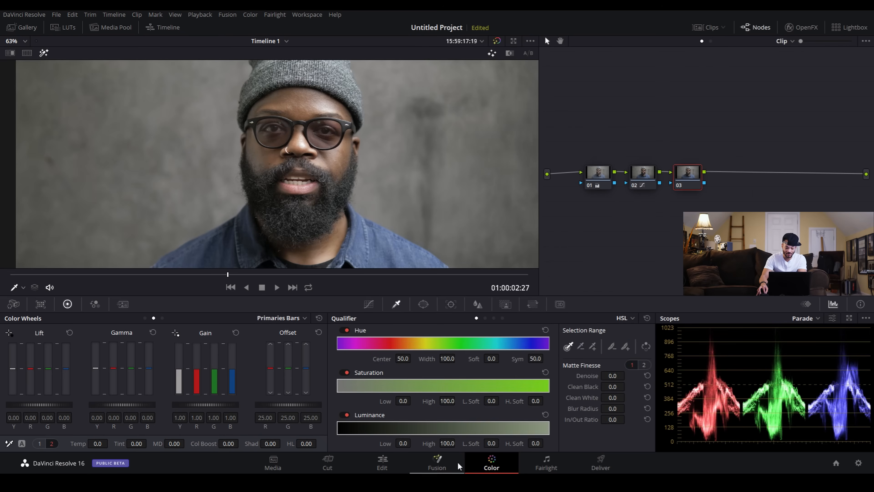
mouse_move(403, 443)
mouse_down()
mouse_move(413, 442)
mouse_move(400, 444)
mouse_up()
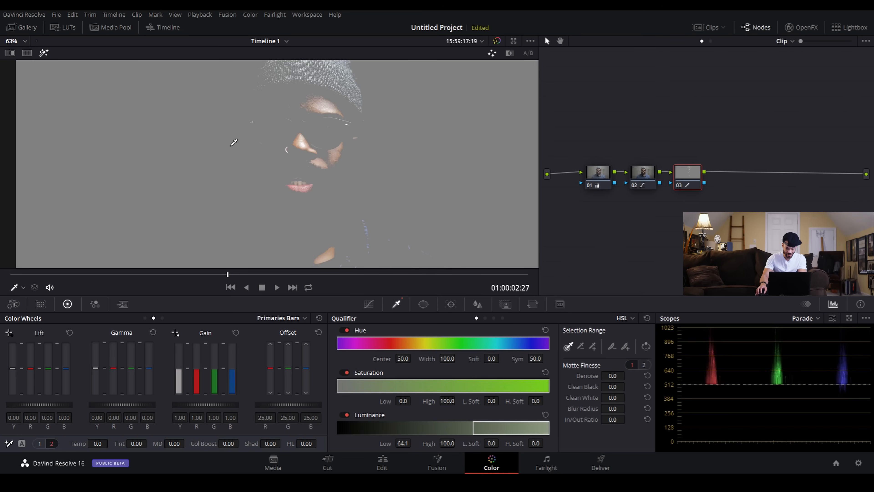
Soften the luminance key on node 03 with an L. Soft of 7.9 and raise its Low value to 65.1
scroll(401, 136, up, 5)
scroll(401, 137, up, 1)
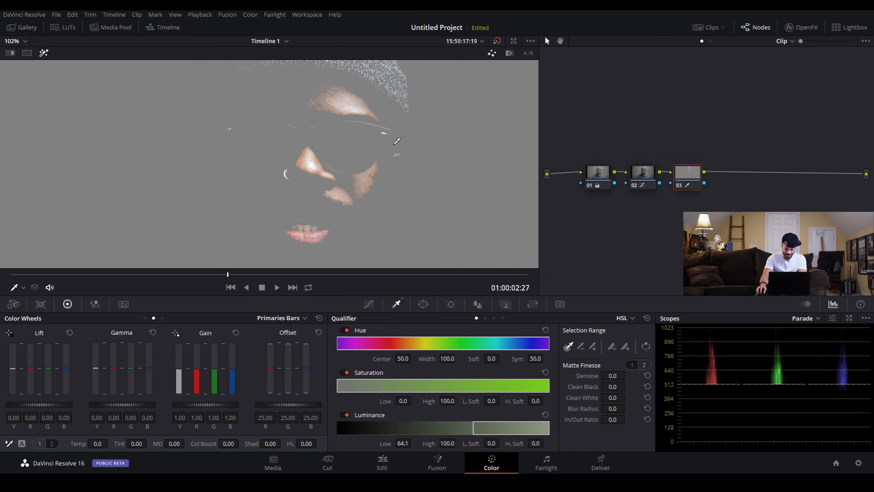
scroll(366, 114, up, 1)
drag(381, 110, 364, 140)
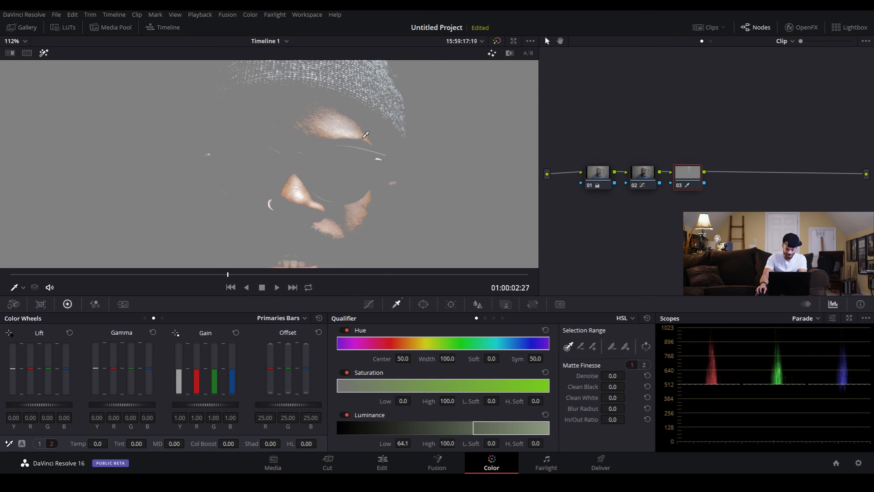
drag(490, 443, 502, 443)
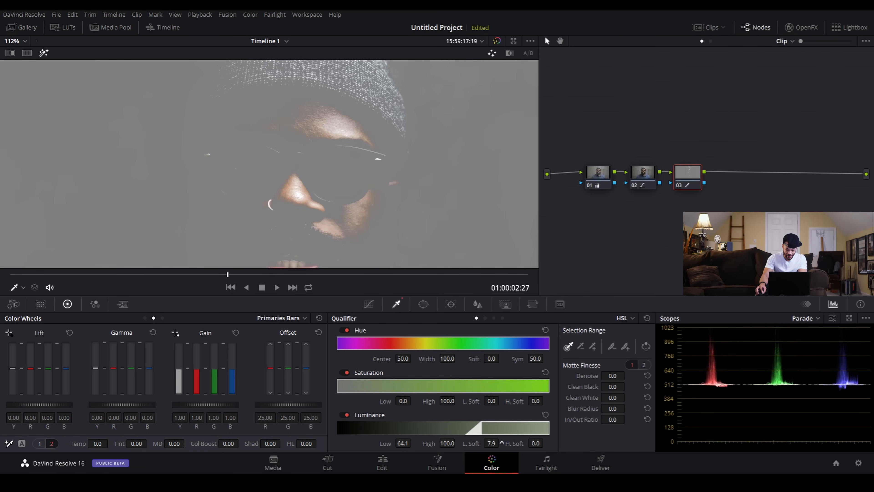
drag(403, 443, 411, 442)
Refine the matte with Denoise 2.2 and Blur Radius 1.7, and turn off the highlight view
drag(603, 375, 606, 376)
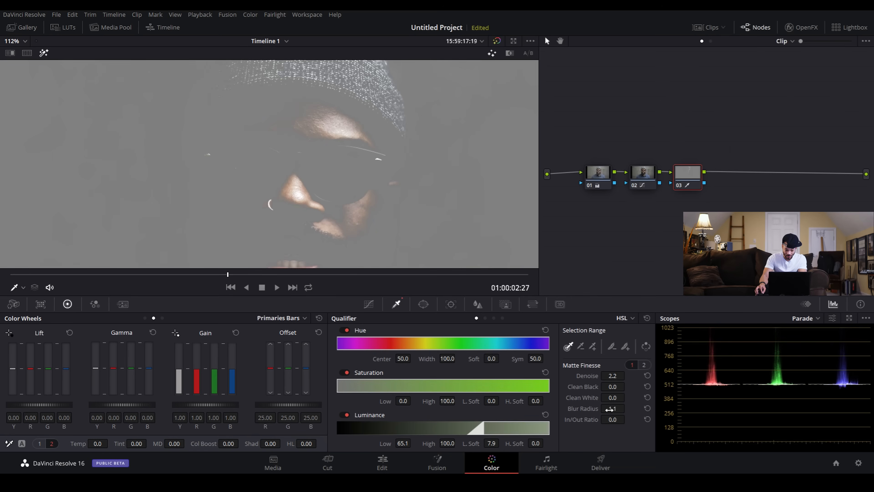
drag(615, 409, 616, 409)
scroll(337, 164, down, 2)
scroll(352, 220, down, 2)
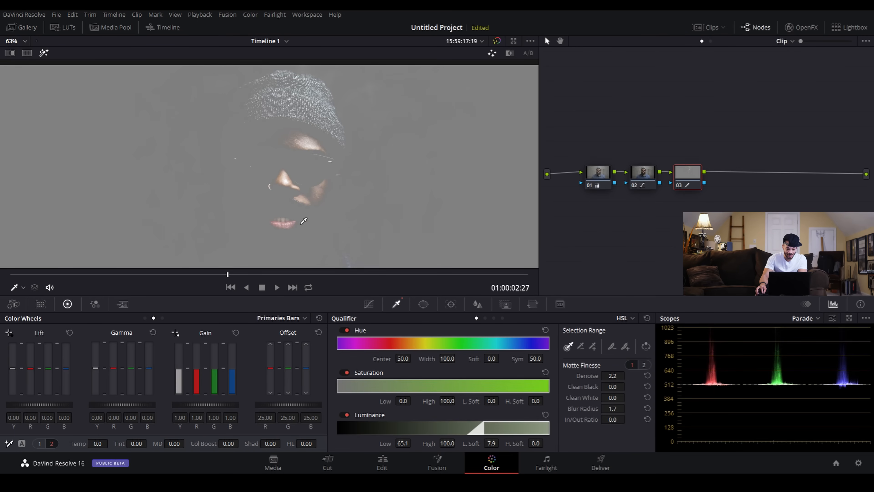
click(44, 52)
Examine the man's lips, nose and surrounding skin at several magnifications
scroll(279, 249, up, 5)
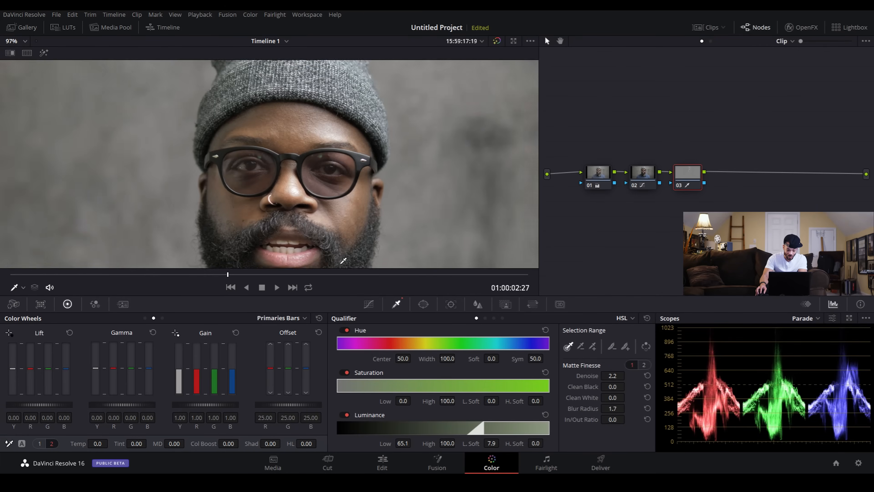
scroll(438, 263, up, 1)
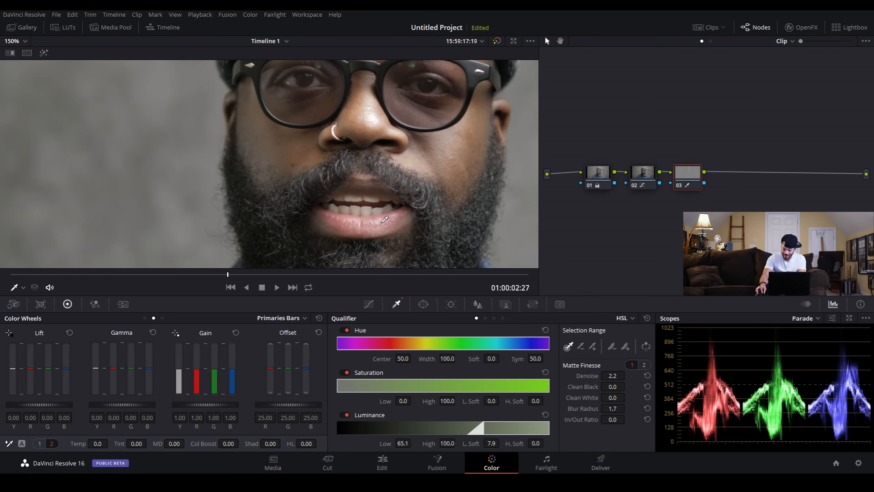
scroll(385, 219, down, 6)
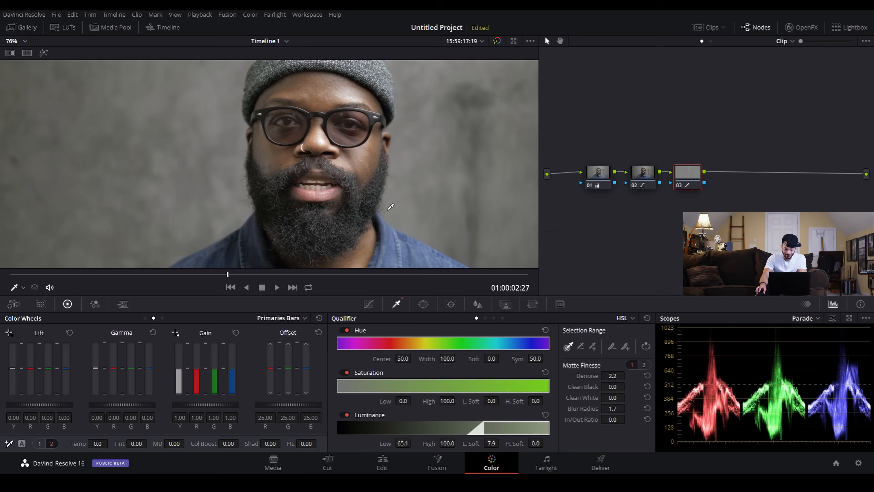
scroll(345, 211, up, 5)
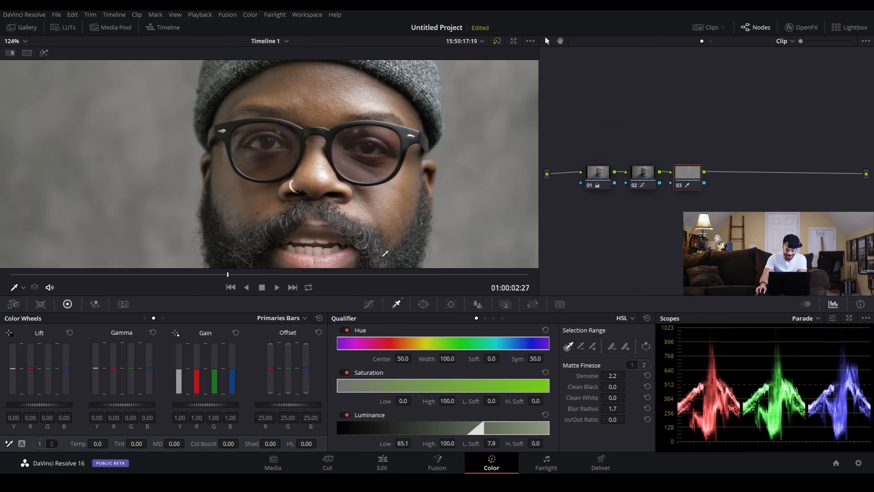
scroll(398, 218, down, 1)
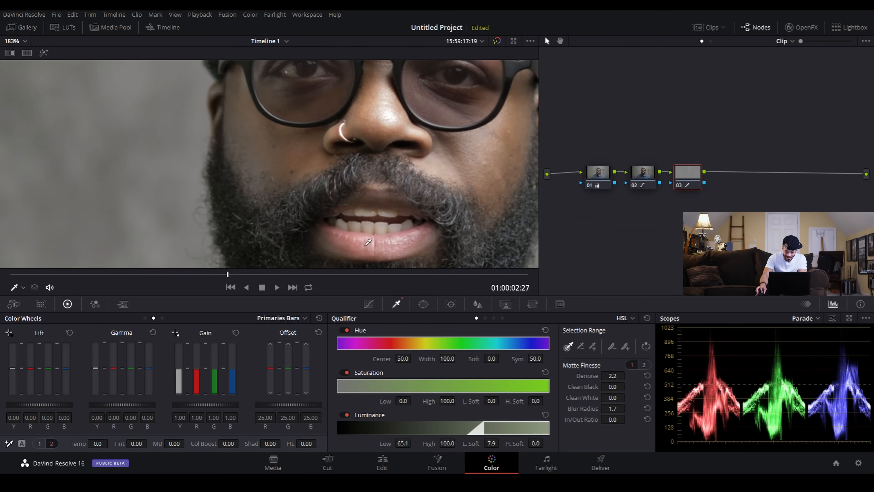
scroll(458, 169, down, 1)
scroll(457, 169, down, 3)
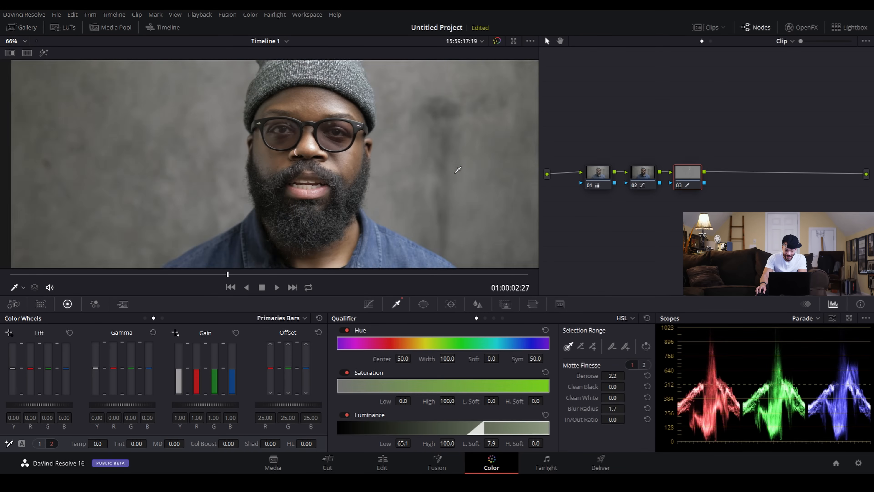
scroll(398, 117, down, 1)
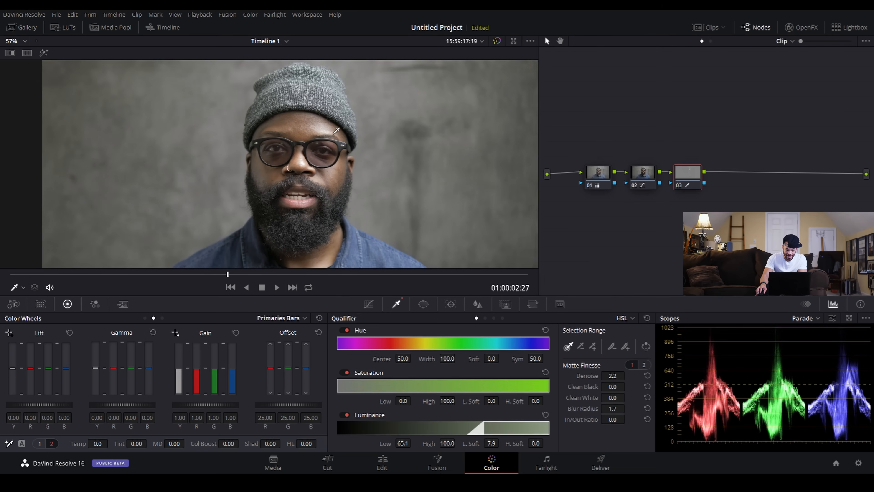
Add a circular window to node 03, shrink it, and place it over the face's bright side at Pan 51.24, Tilt 52.33
scroll(382, 166, down, 1)
click(423, 304)
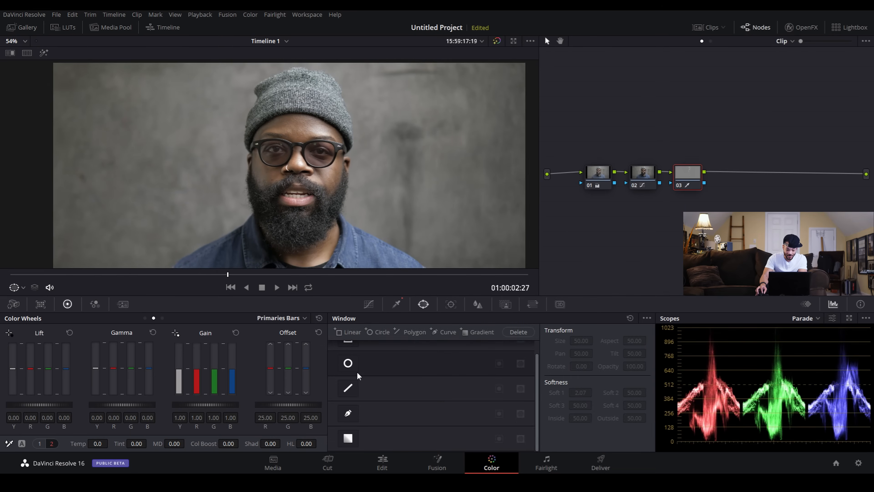
click(349, 363)
drag(295, 160, 322, 131)
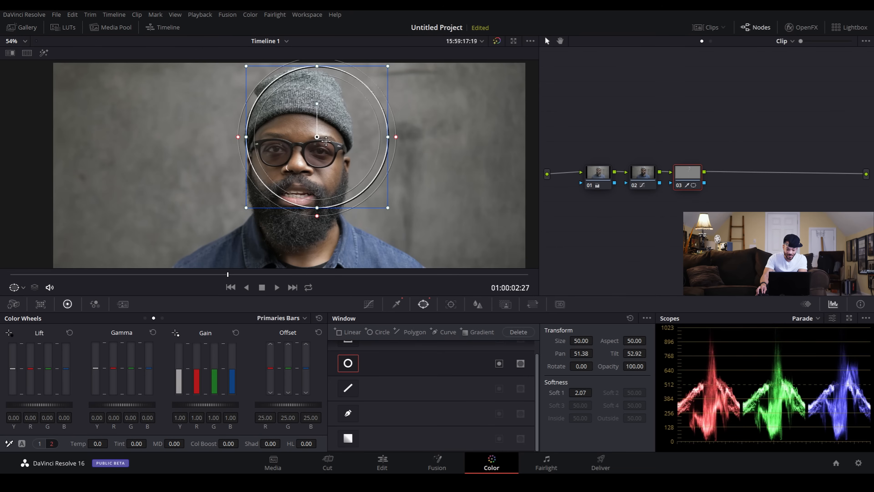
drag(388, 208, 349, 170)
drag(320, 131, 318, 142)
scroll(317, 142, up, 2)
scroll(317, 142, up, 2)
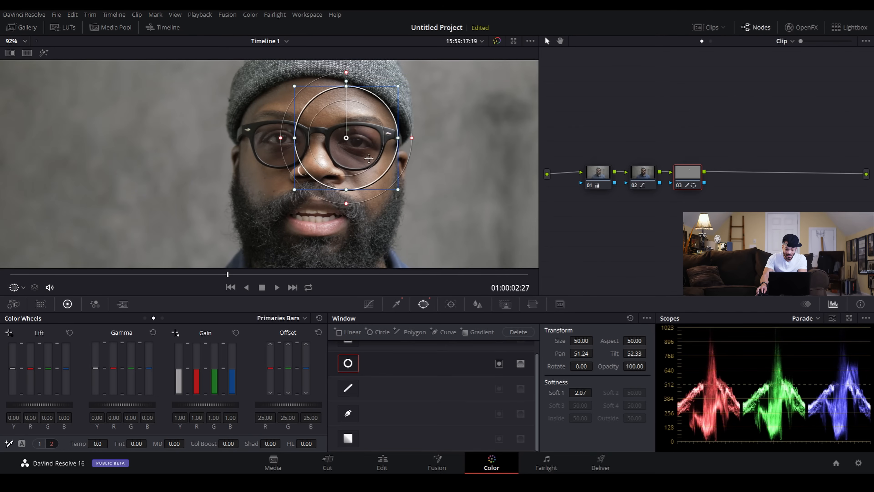
Preview the keyed area inside the circular window, and return to the normal image
click(45, 53)
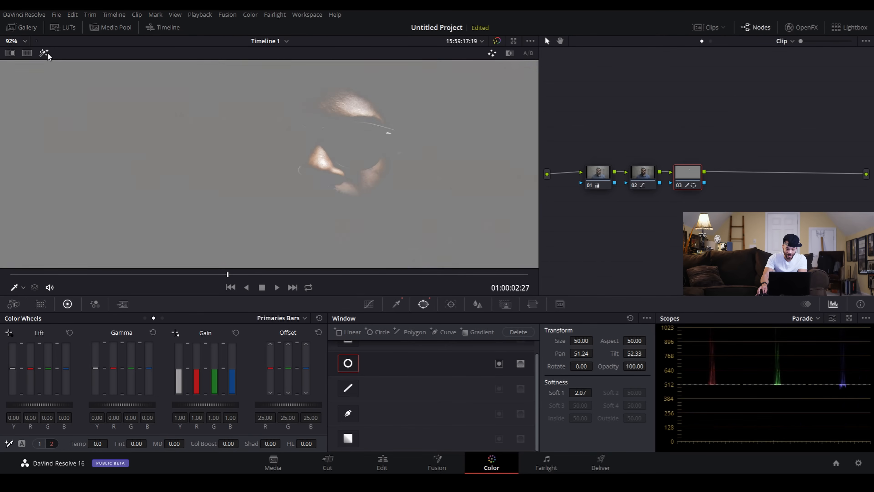
click(45, 54)
scroll(240, 172, down, 4)
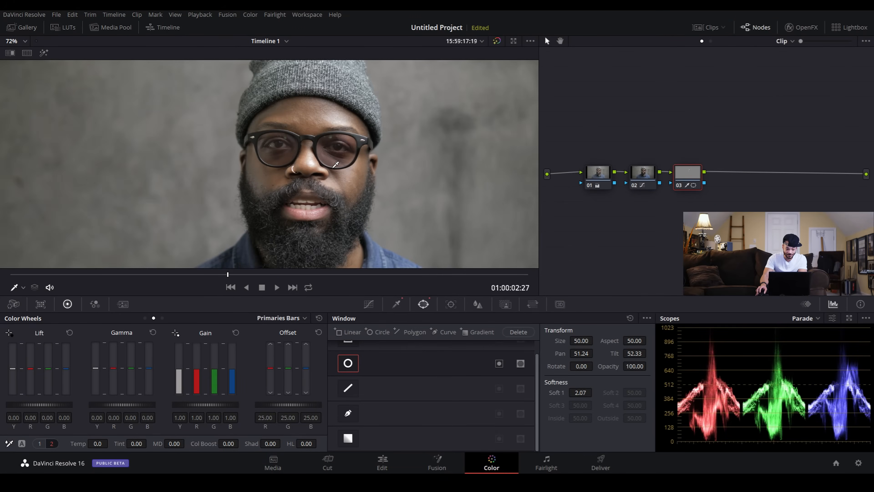
Track the circular window backward to the clip's start, return to the original keyframe, and track it forward to the end
click(450, 304)
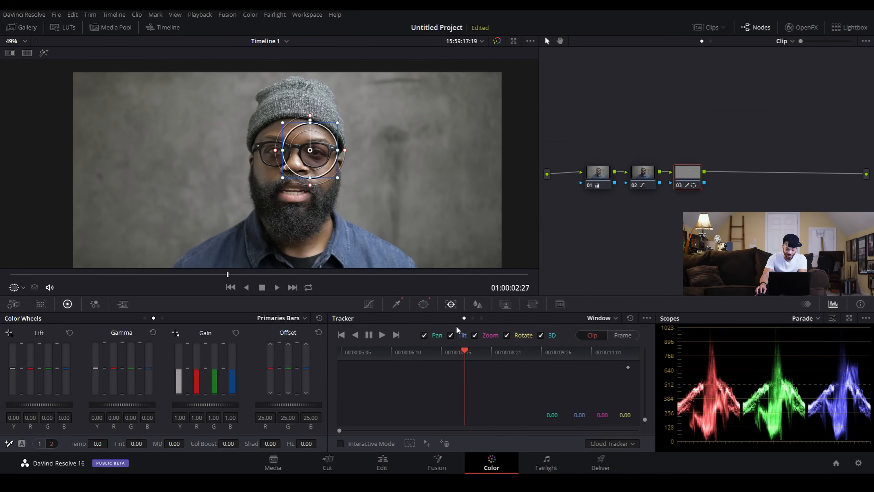
scroll(267, 172, down, 2)
click(355, 334)
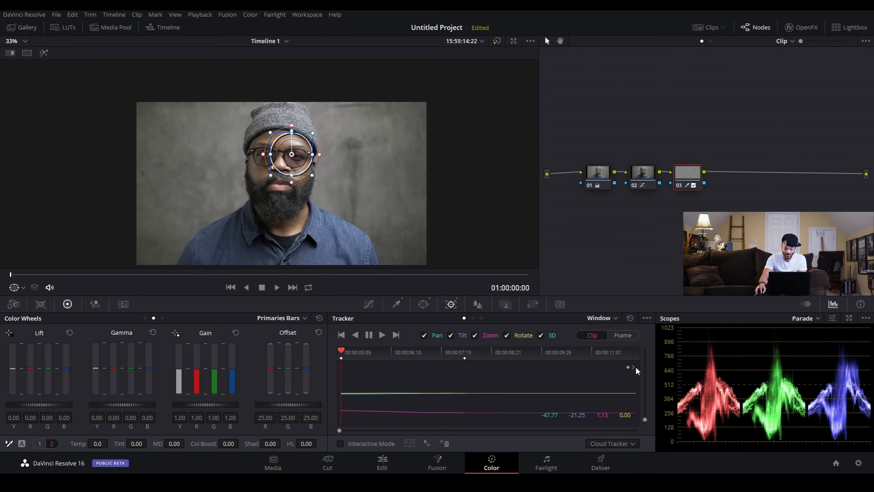
click(633, 367)
click(378, 335)
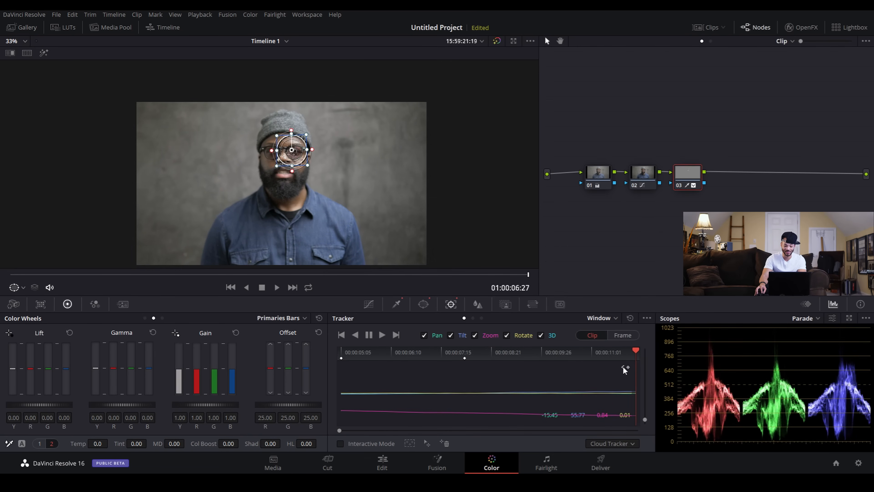
Return the playhead to the circular window's middle tracking keyframe and display the custom curves for node 03
click(426, 305)
click(368, 304)
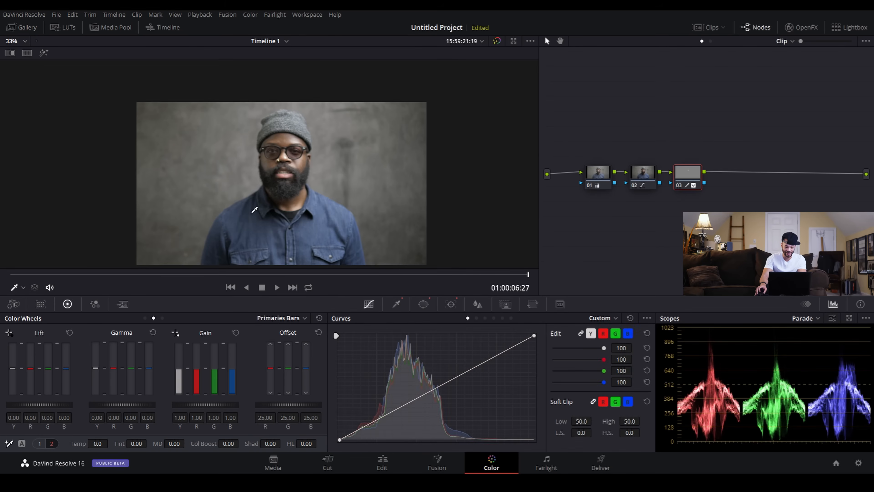
scroll(81, 245, up, 5)
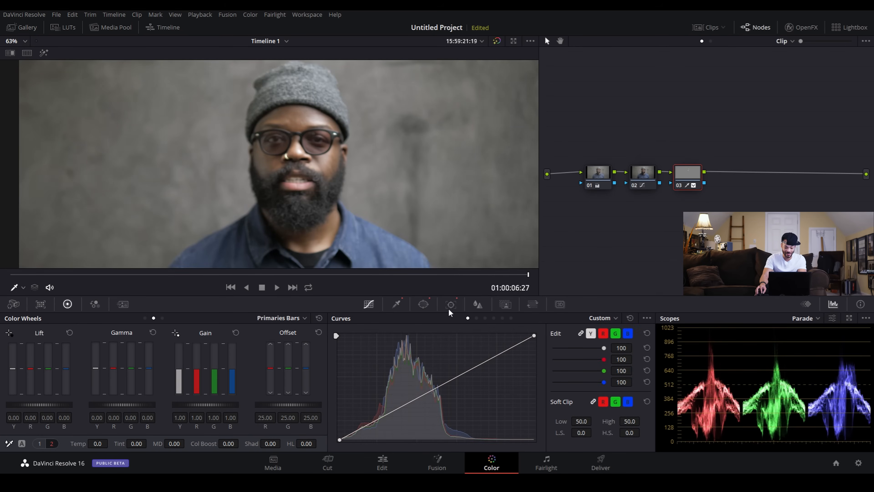
click(450, 306)
click(622, 366)
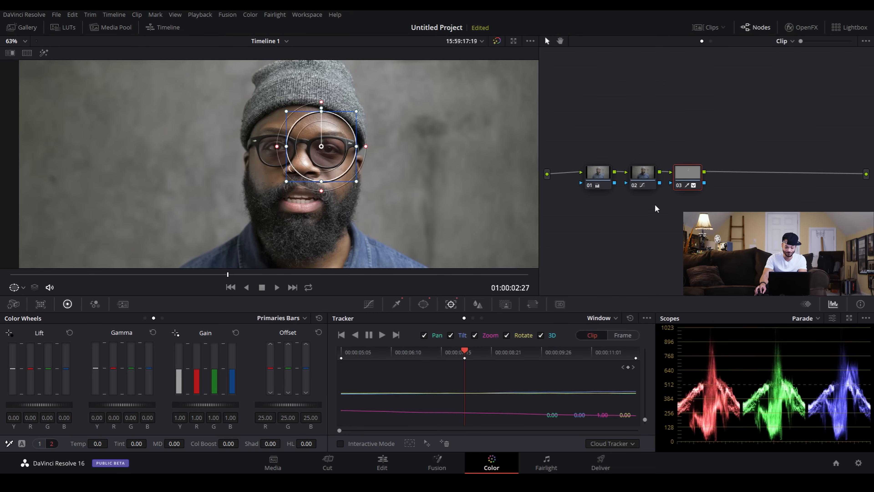
click(370, 305)
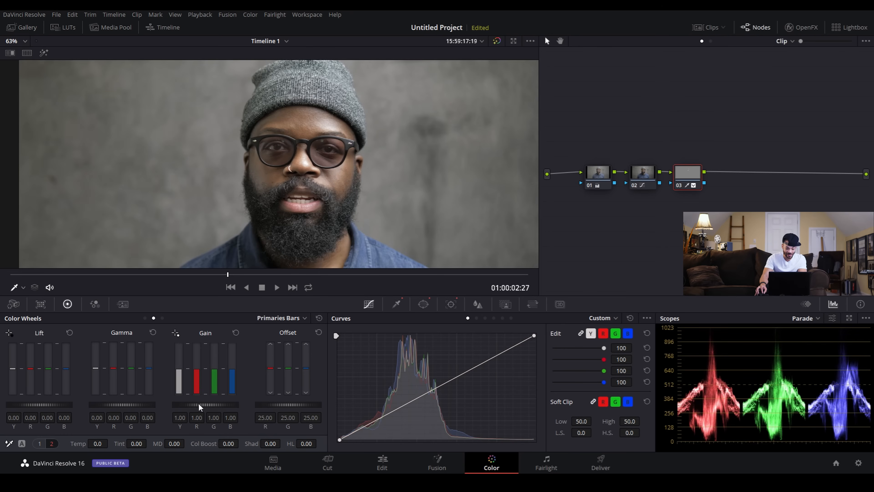
Lower node 03's highlights to -39.00, and set its temperature to 80.0 and tint to 7.50
scroll(388, 172, up, 3)
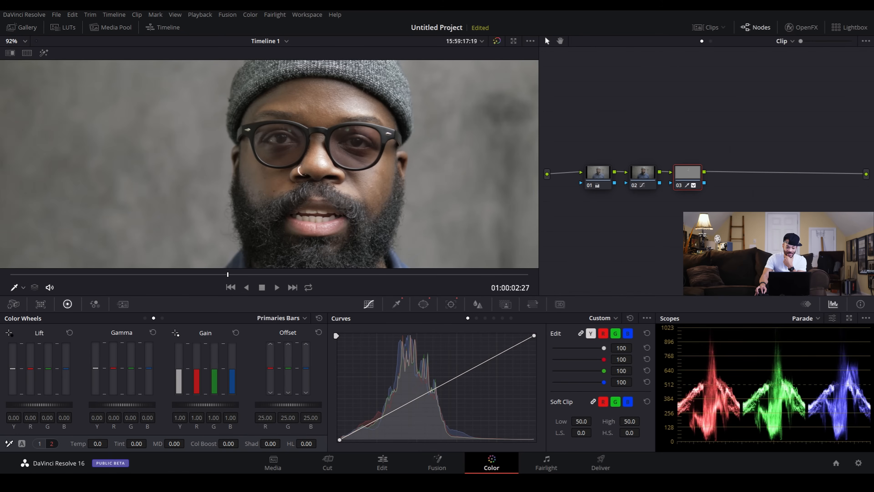
drag(306, 444, 210, 443)
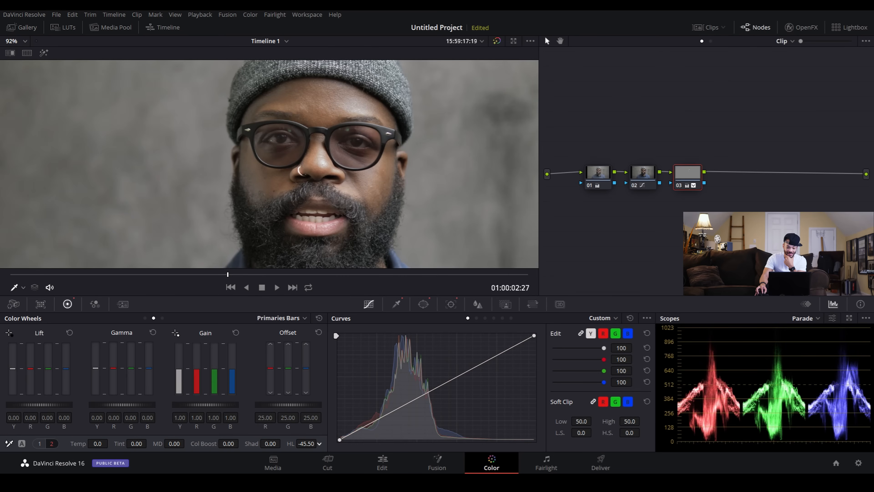
scroll(432, 83, up, 4)
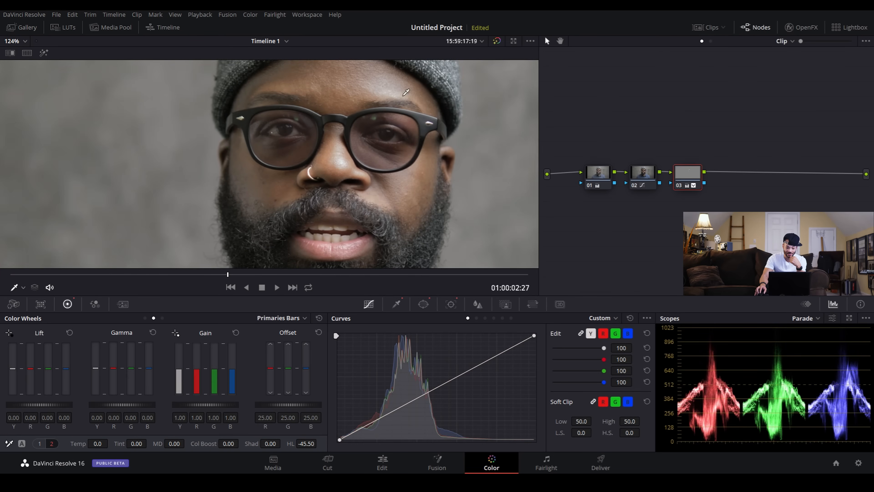
scroll(406, 92, down, 4)
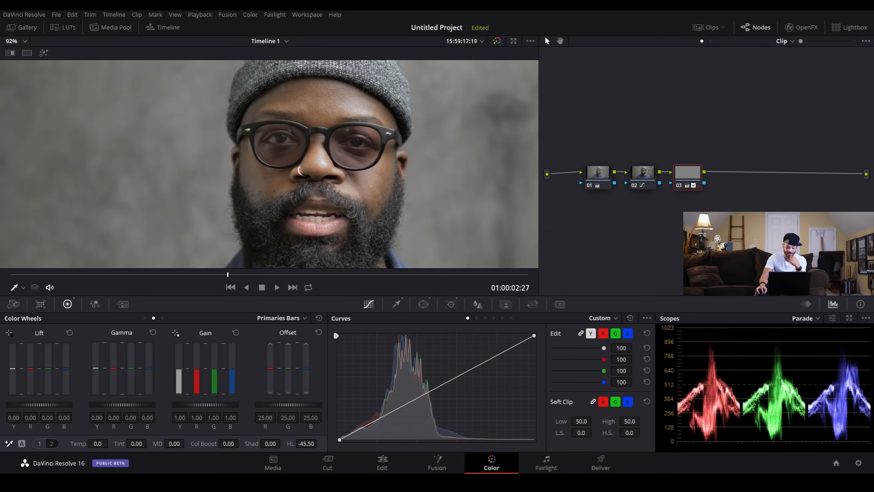
drag(305, 443, 313, 443)
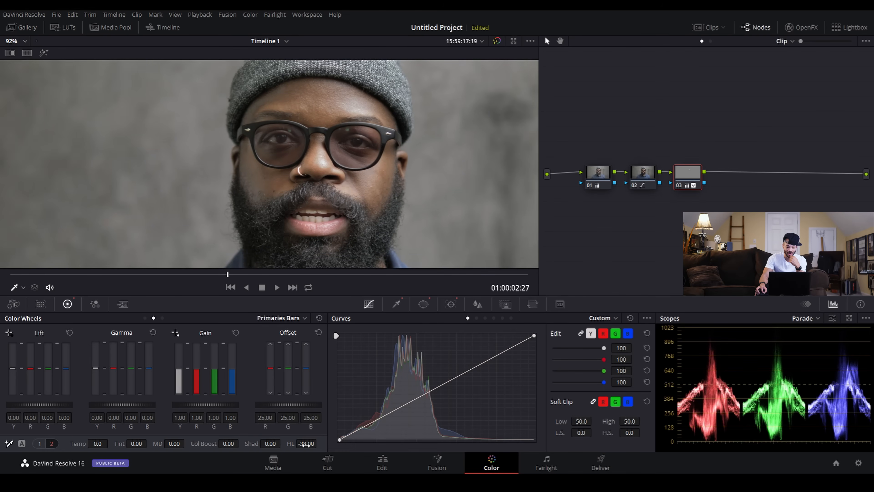
drag(305, 443, 300, 443)
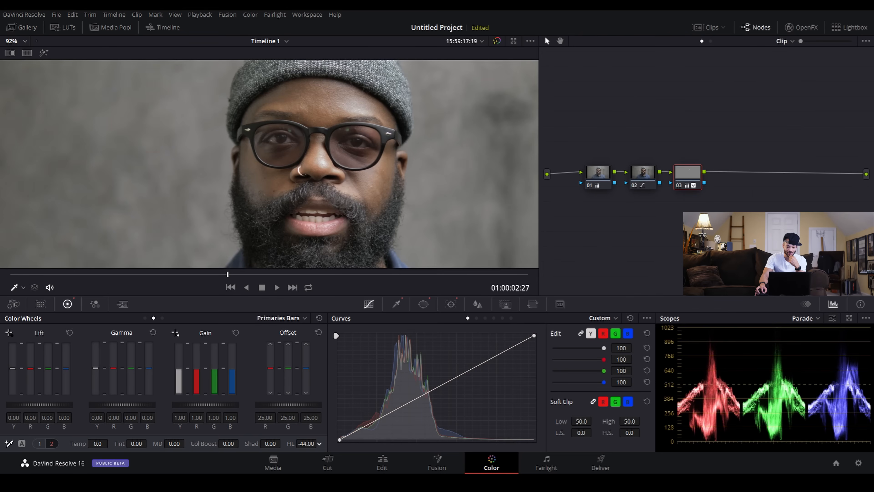
drag(305, 443, 304, 444)
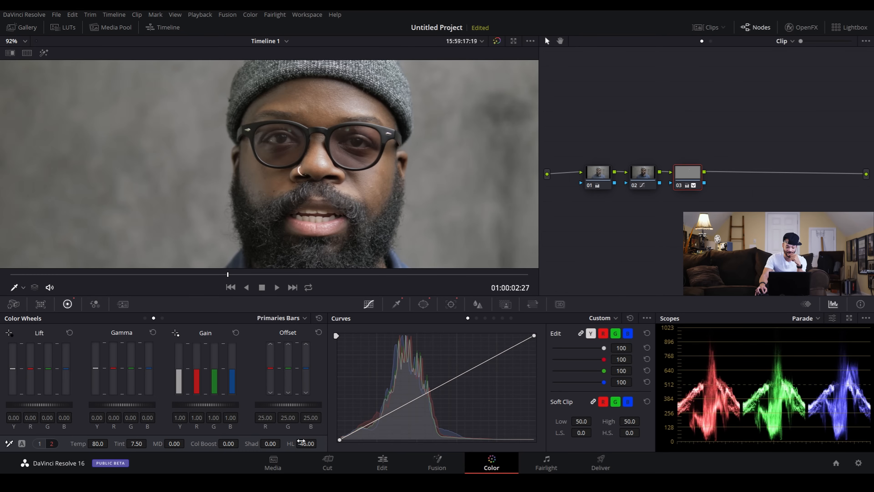
drag(306, 443, 317, 444)
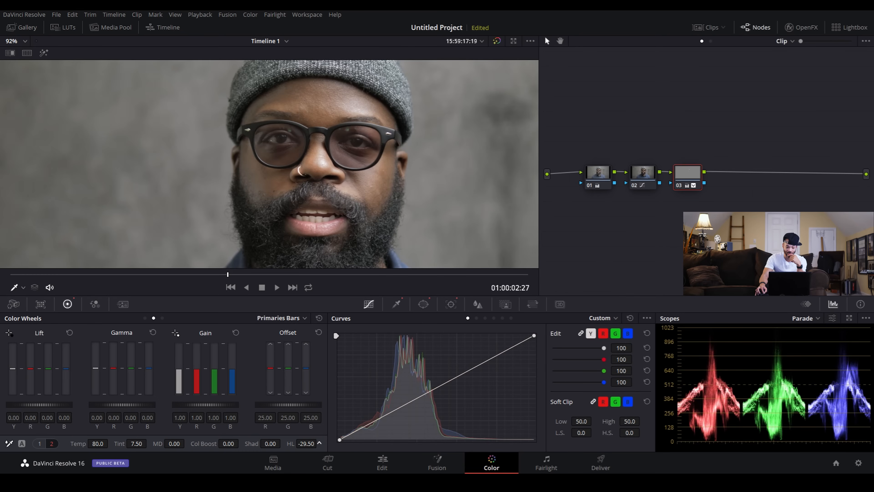
Compare the face with node 03 disabled and enabled, leave it enabled, and check the result at several magnifications
click(681, 186)
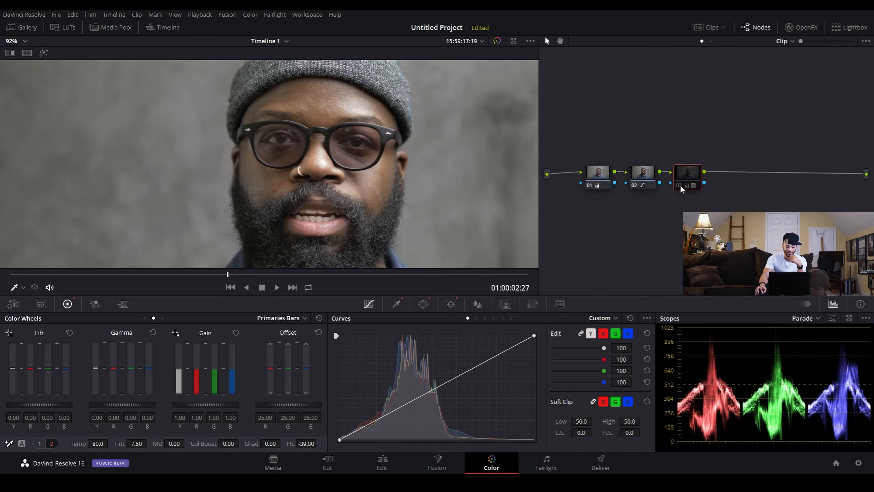
click(679, 186)
click(680, 185)
click(680, 186)
scroll(351, 123, down, 2)
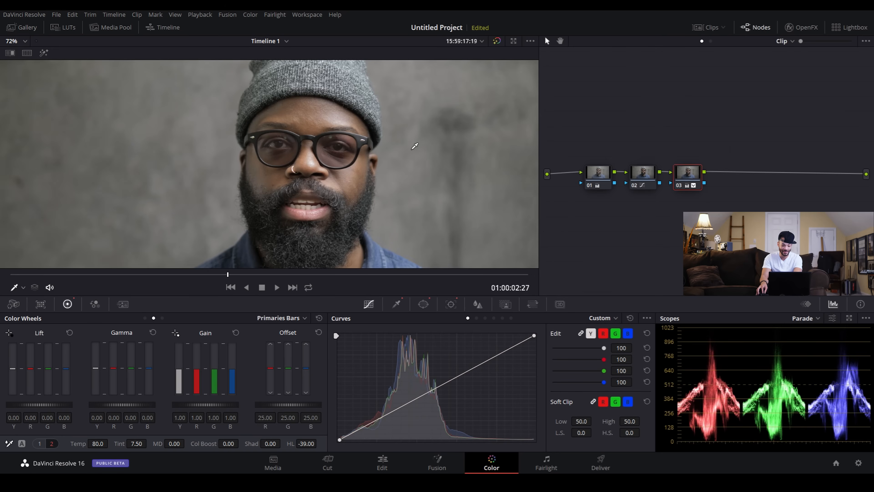
scroll(343, 147, up, 2)
scroll(343, 147, down, 5)
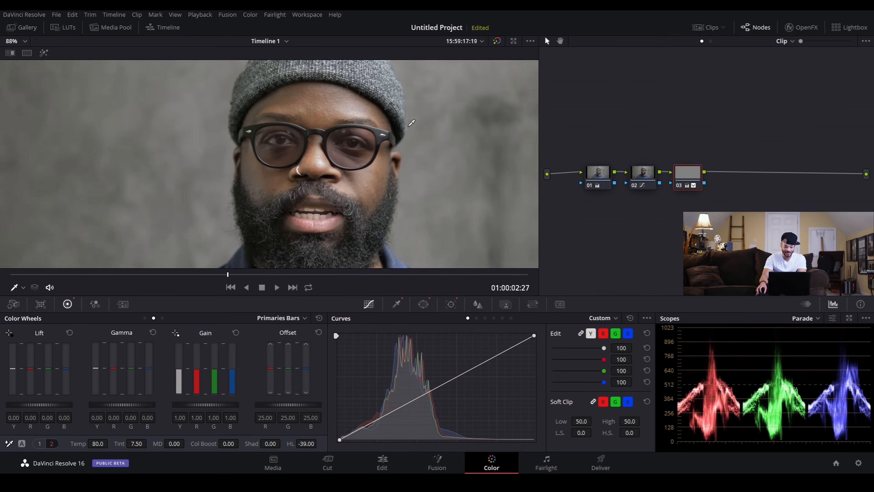
click(22, 43)
click(22, 53)
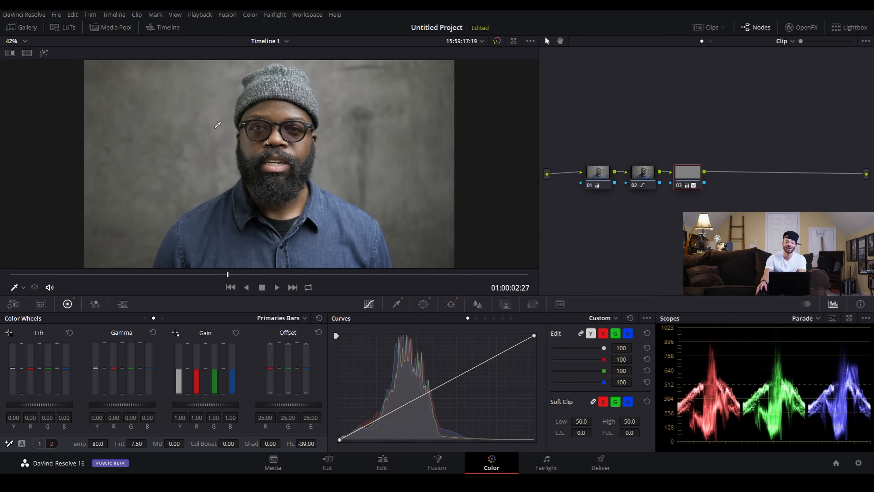
Scrub and play through the clip to review how the highlight correction holds on the moving face
click(18, 274)
drag(111, 278, 208, 277)
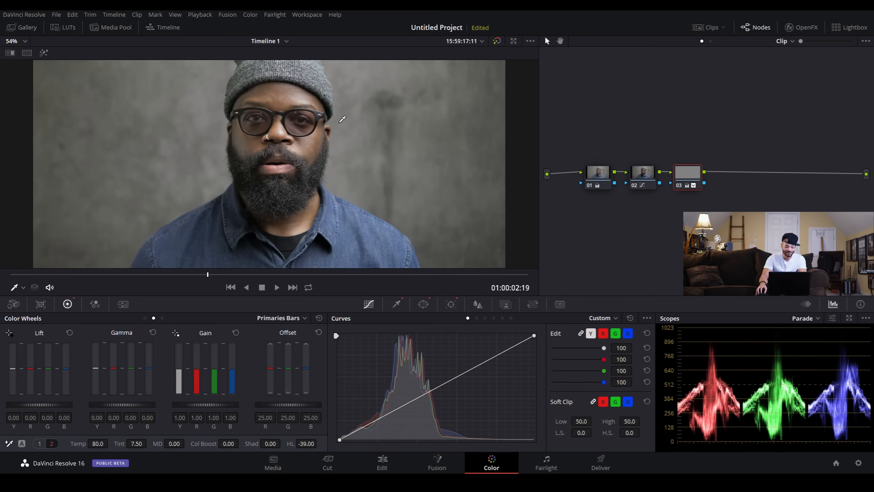
scroll(343, 118, up, 3)
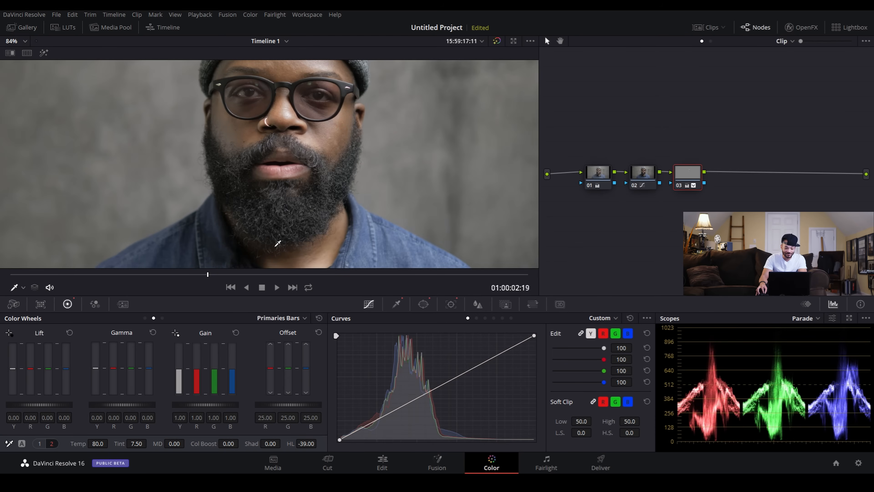
scroll(322, 117, up, 1)
key(space)
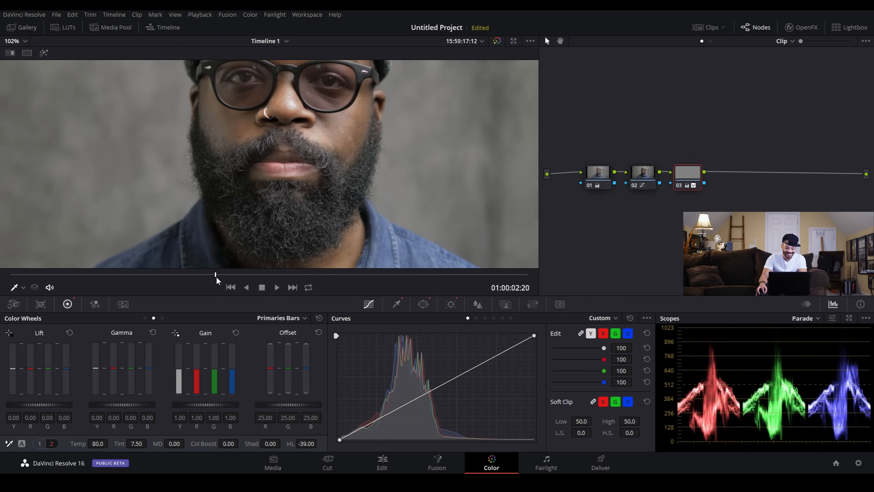
click(265, 287)
click(245, 275)
Examine the full frame and the face up close to judge the overall skin tone
scroll(331, 160, down, 2)
scroll(332, 160, down, 2)
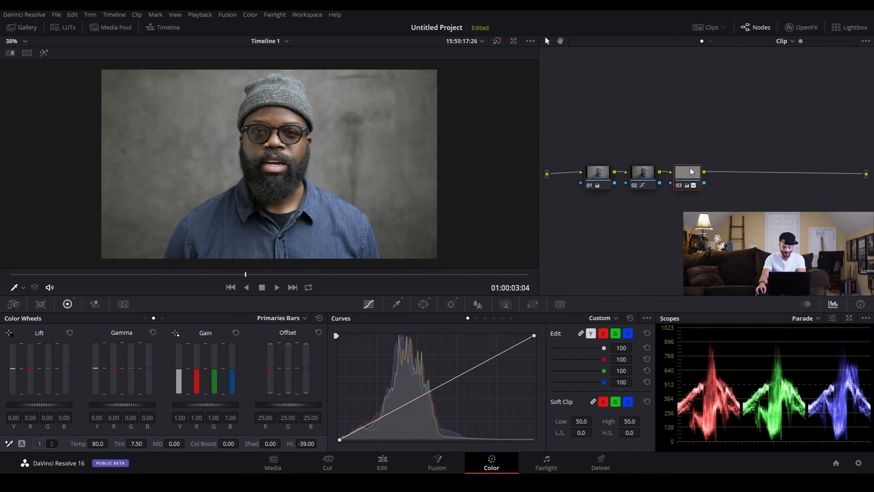
scroll(271, 135, up, 2)
scroll(271, 136, up, 1)
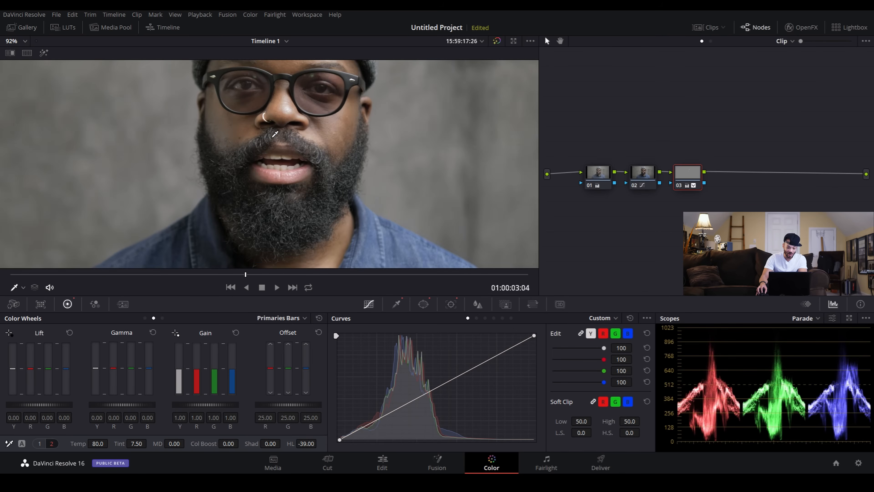
drag(289, 97, 321, 170)
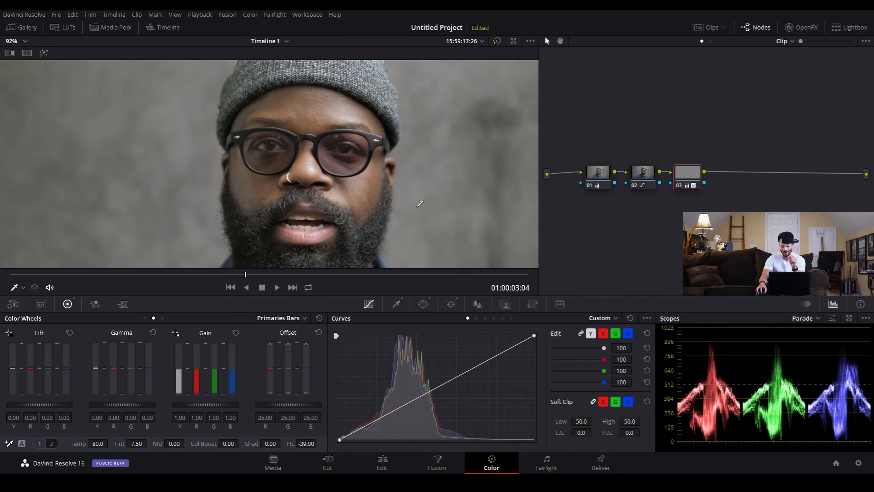
scroll(334, 201, down, 1)
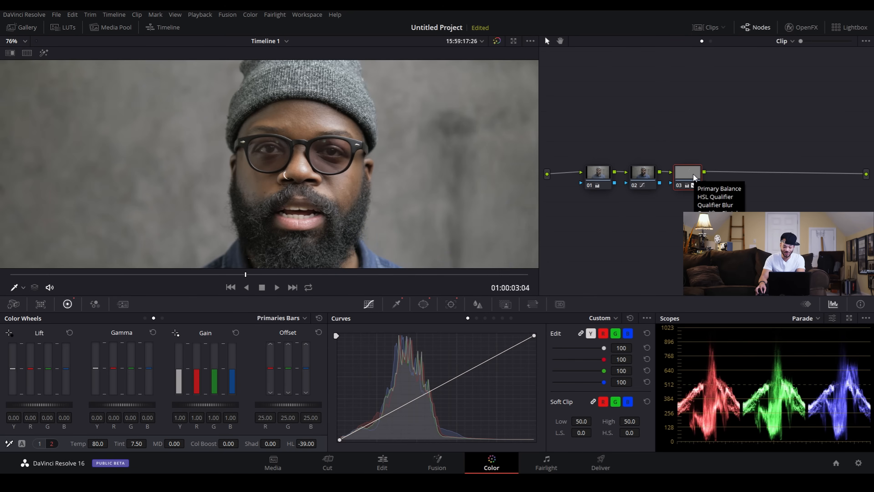
Add serial node 04 and sample the forehead skin with its HSL qualifier, with the highlight preview turned on
key(alt+s)
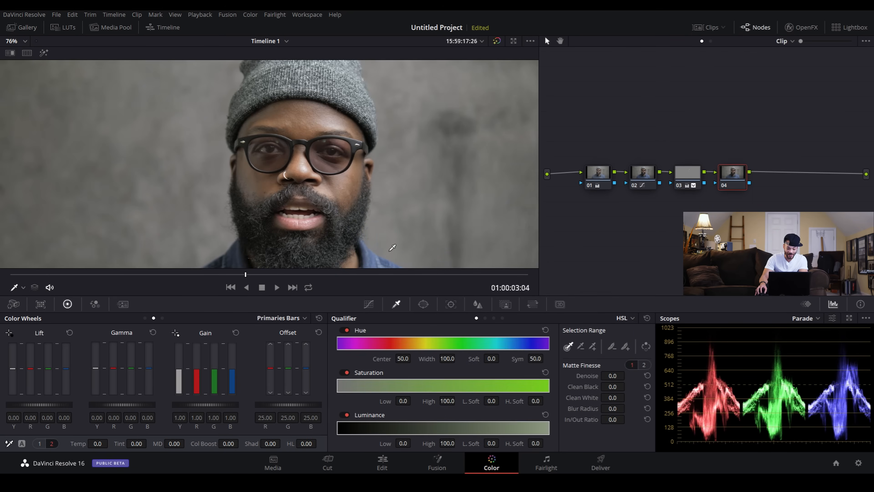
mouse_move(271, 111)
mouse_down()
mouse_move(246, 124)
mouse_move(313, 115)
mouse_up()
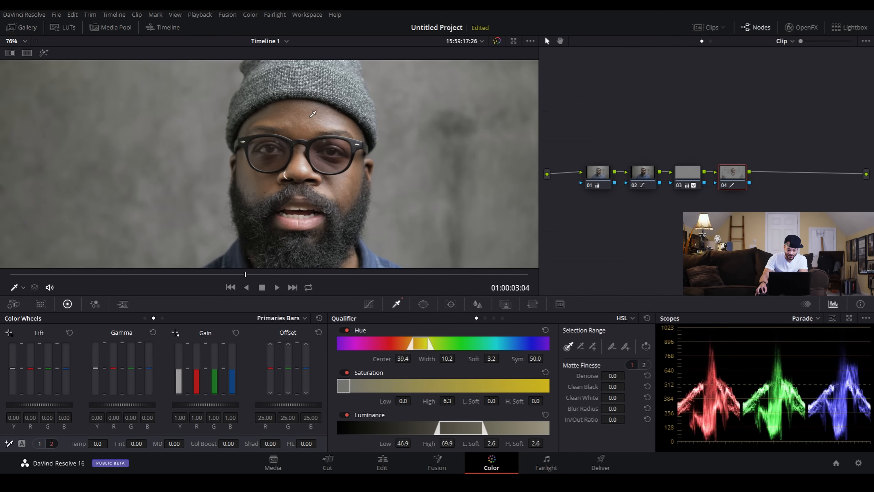
click(44, 52)
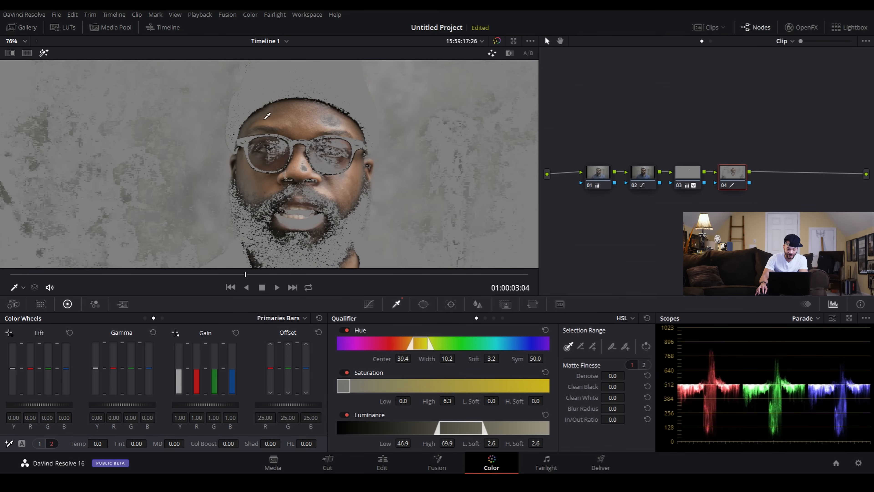
mouse_move(265, 119)
mouse_down()
mouse_move(331, 122)
mouse_move(261, 115)
mouse_up()
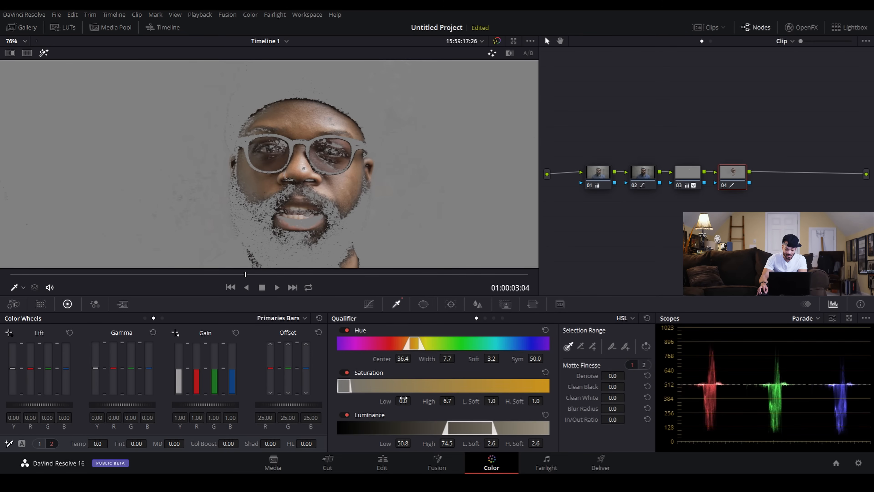
Set the skin key's saturation low softness to 4.0, and adjust its hue center to 39.3 and width to 7.7
drag(492, 400, 501, 400)
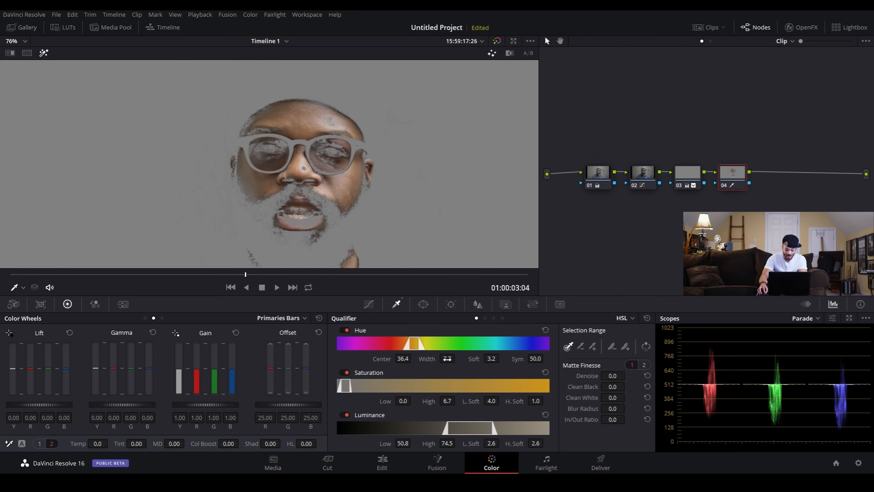
drag(457, 358, 458, 358)
drag(414, 358, 414, 358)
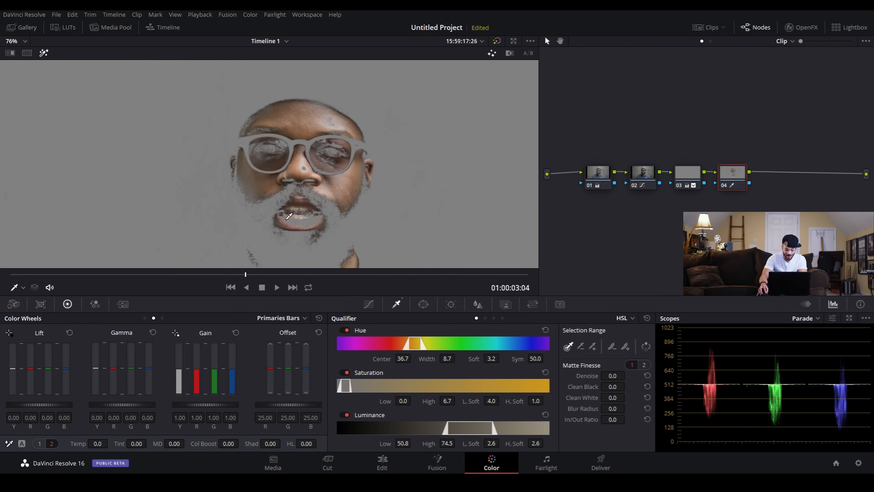
drag(410, 358, 413, 358)
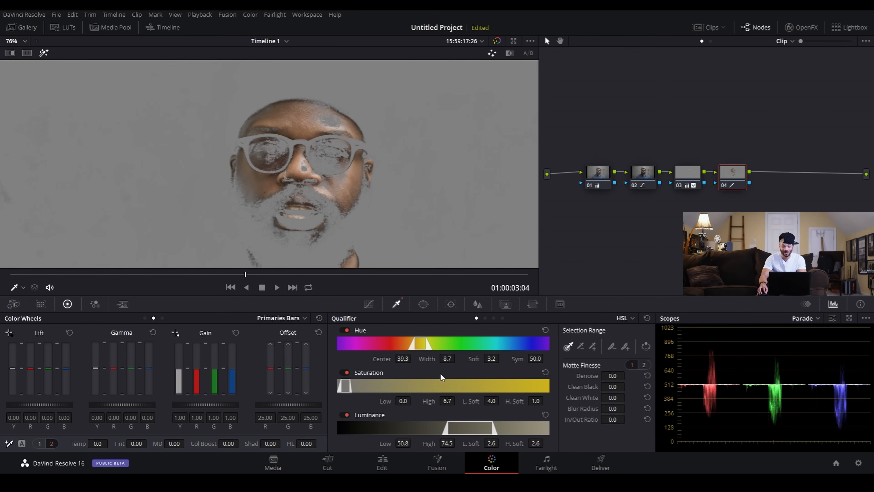
drag(457, 358, 458, 358)
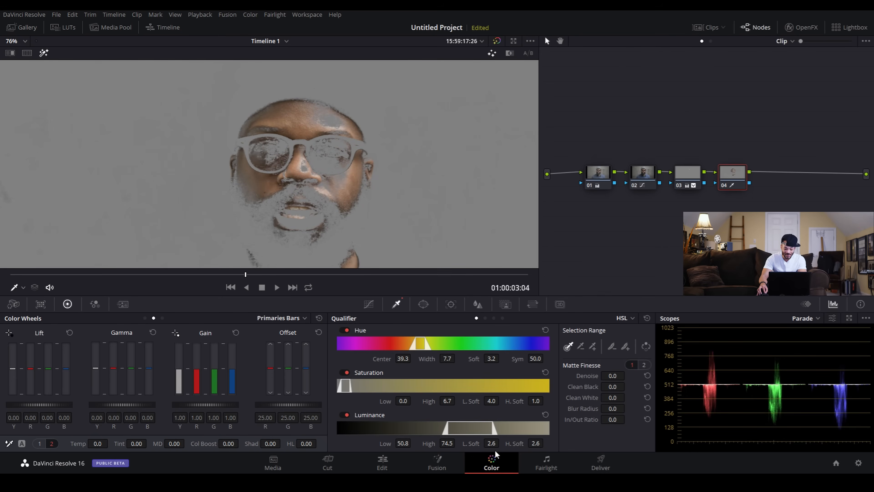
Refine the skin key to luminance high 75.8, saturation high 7.0, hue center 38.8 and width 11.6, with denoise and blur radius at 3.7
mouse_move(447, 443)
mouse_down()
mouse_move(461, 443)
mouse_move(451, 443)
mouse_up()
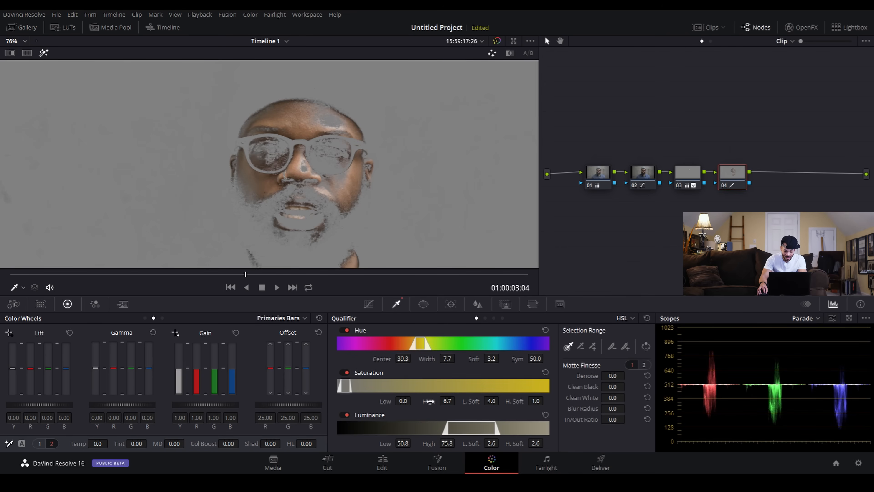
drag(451, 405, 457, 400)
drag(458, 358, 457, 358)
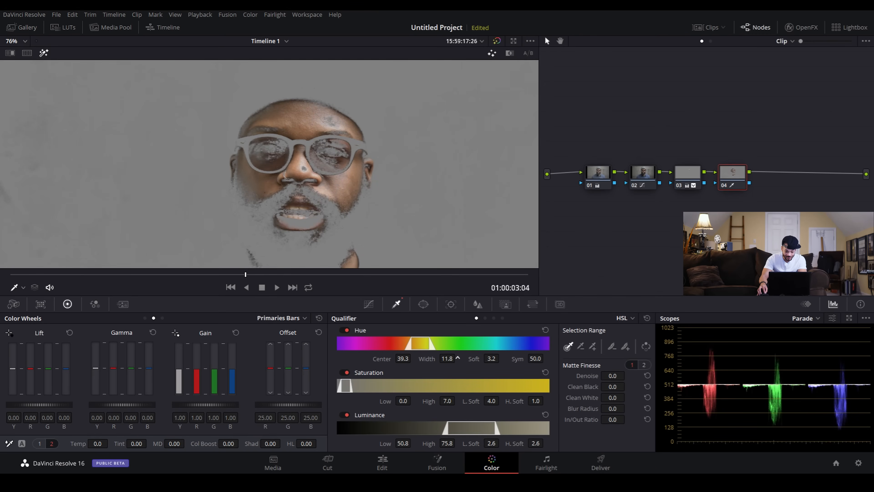
drag(401, 359, 402, 358)
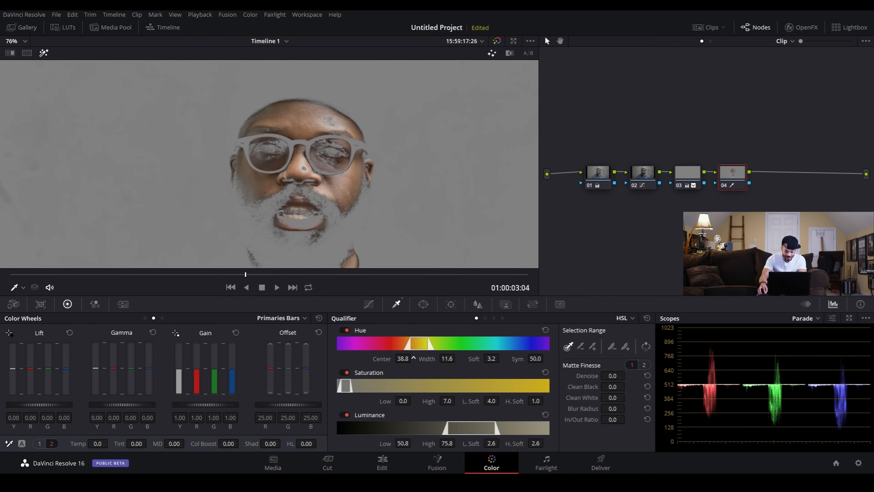
drag(628, 374, 627, 374)
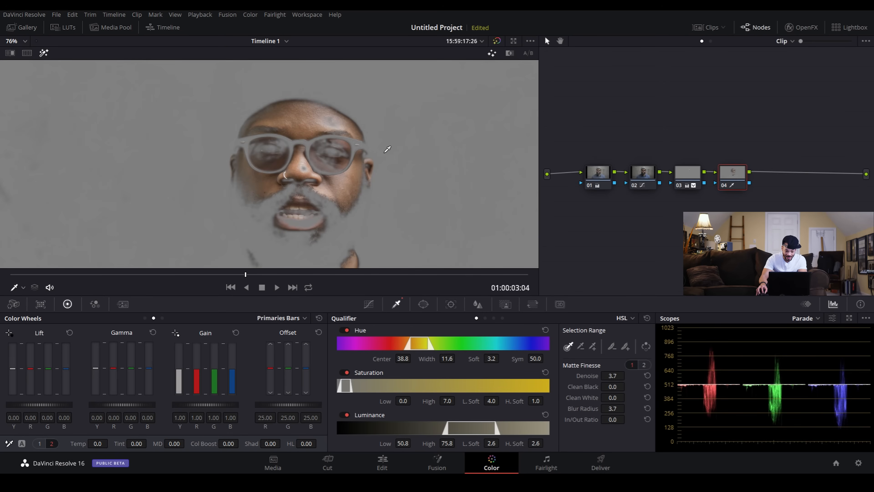
Turn off the skin key's highlight preview and raise node 04's midtone detail to 100 to judge the skin texture
click(43, 53)
scroll(365, 222, down, 2)
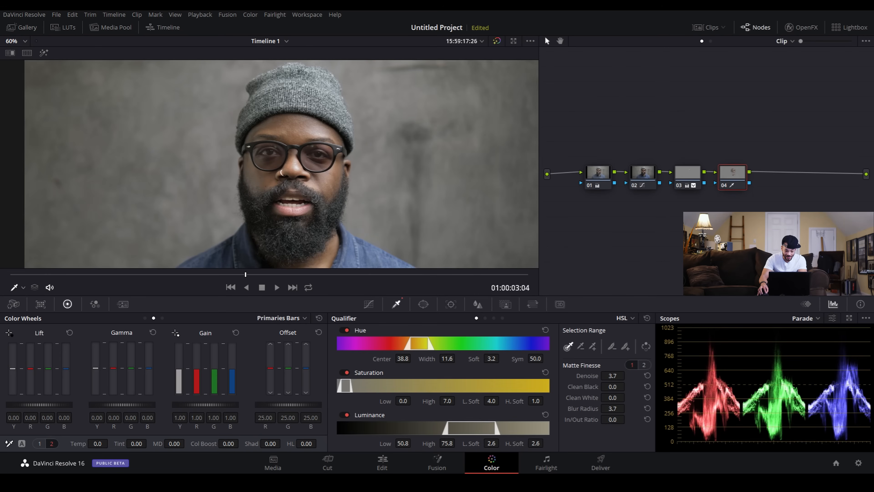
drag(174, 443, 187, 444)
drag(173, 443, 208, 443)
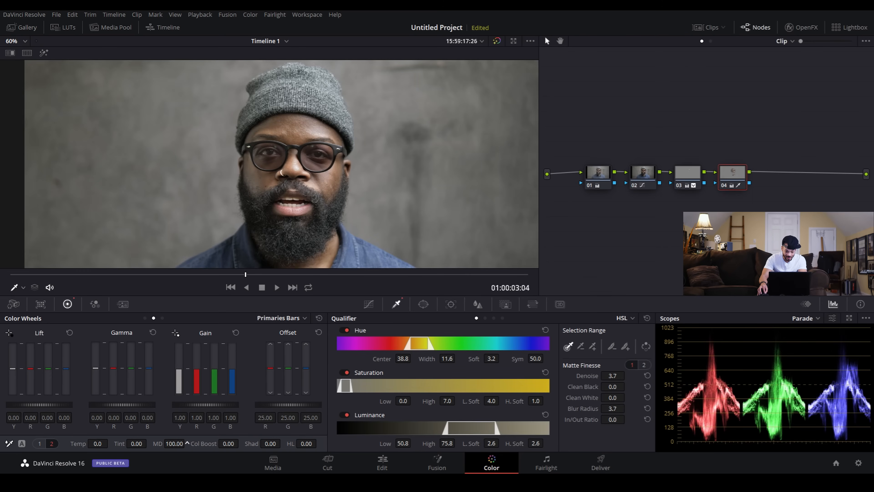
scroll(218, 96, up, 5)
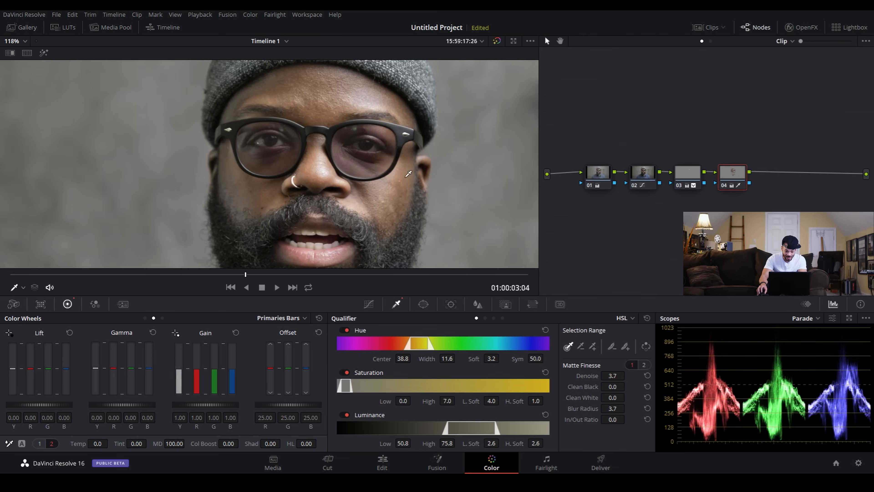
scroll(360, 115, down, 1)
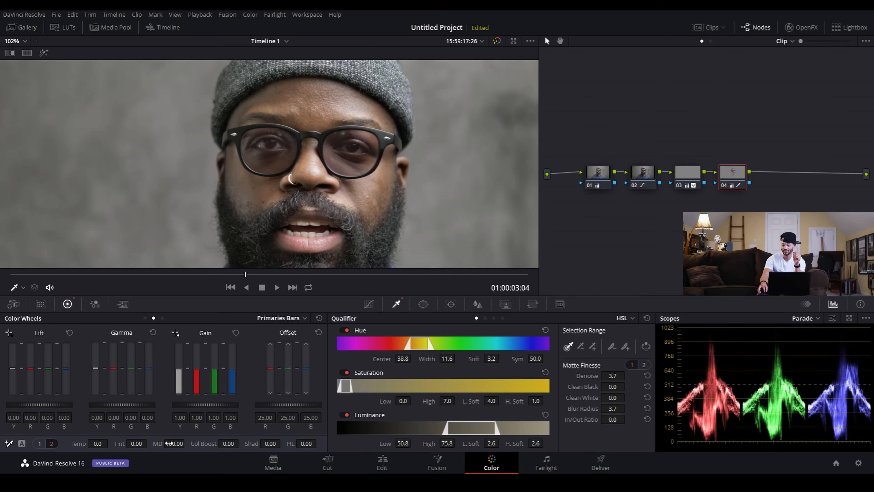
Soften the keyed skin on node 04 by setting its midtone detail to -55
drag(169, 443, 86, 443)
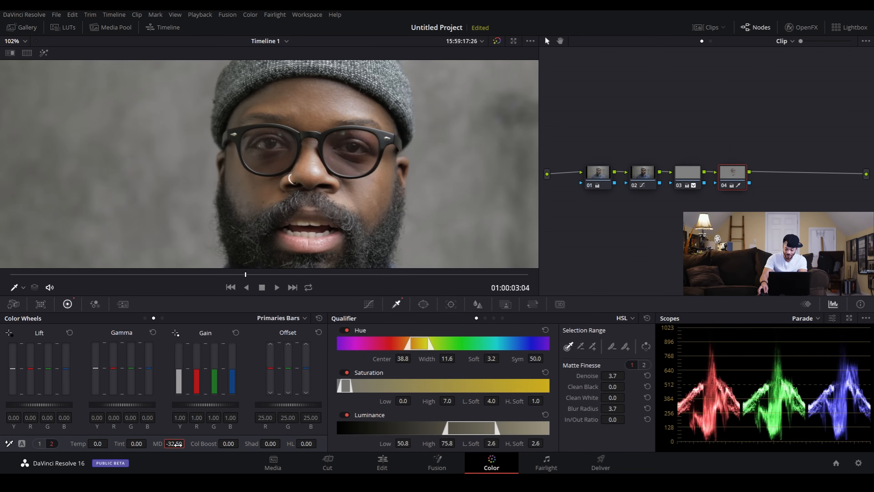
double_click(177, 445)
drag(177, 445, 161, 445)
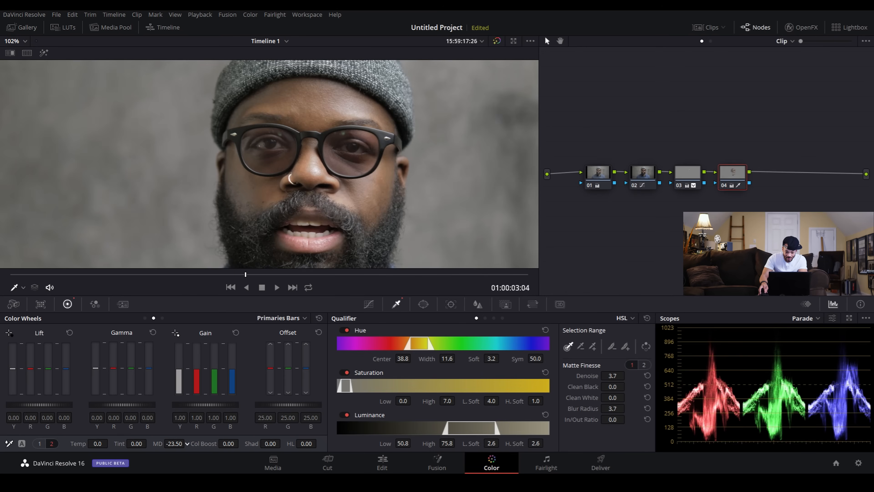
drag(162, 445, 151, 444)
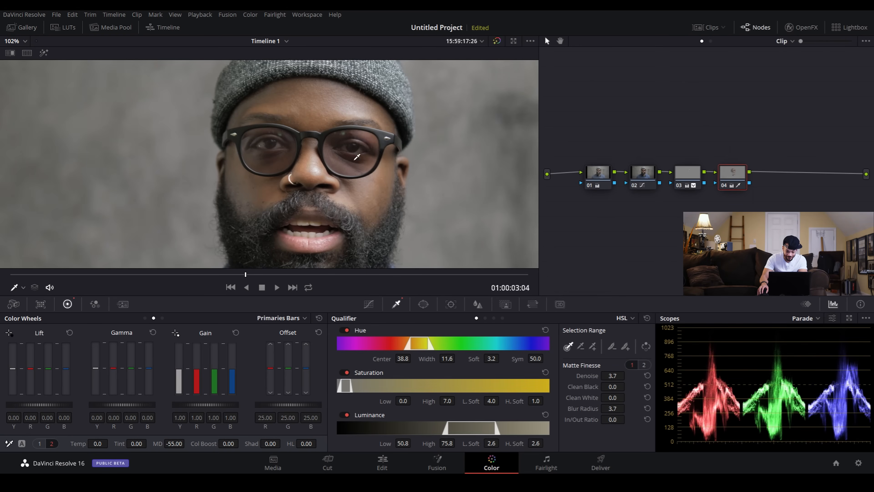
Compare the skin softening with node 04 disabled and enabled, on the face up close and in the wider frame
scroll(357, 153, down, 3)
scroll(410, 167, down, 1)
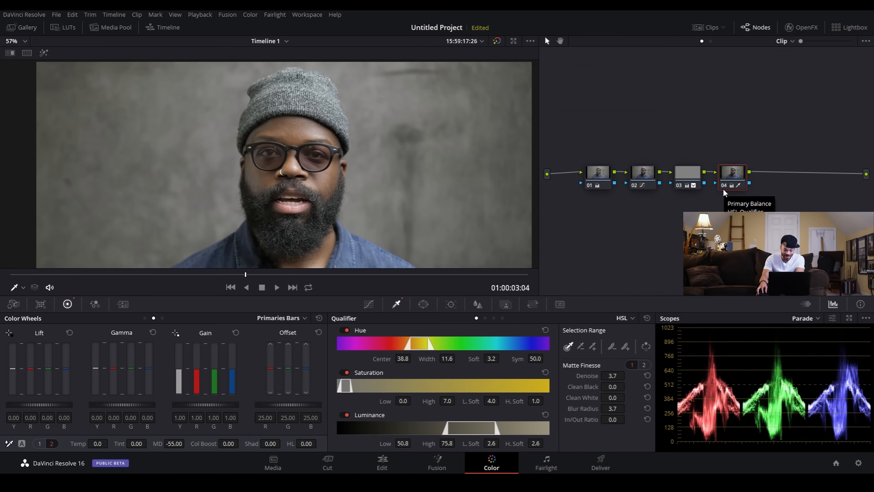
scroll(270, 142, up, 4)
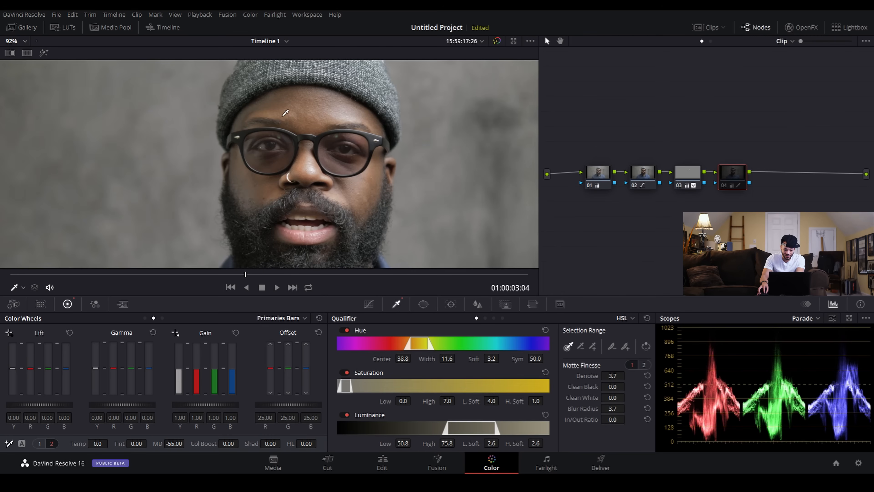
scroll(349, 168, down, 4)
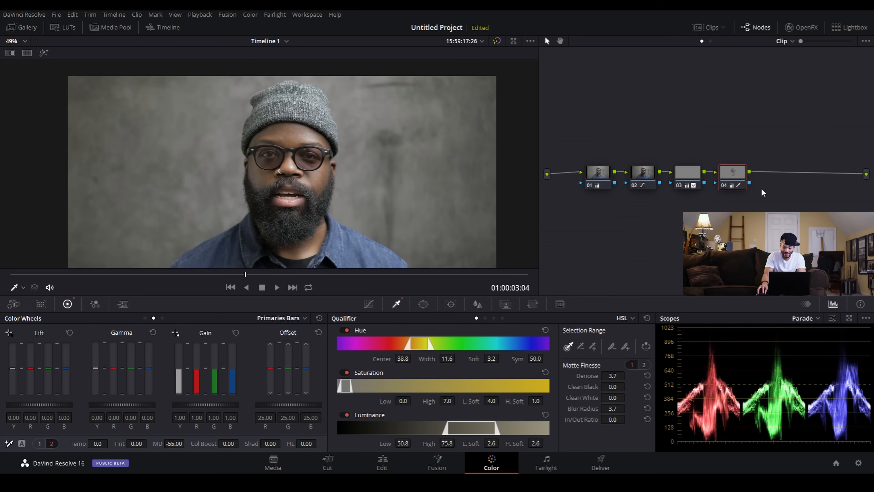
key(ctrl+d)
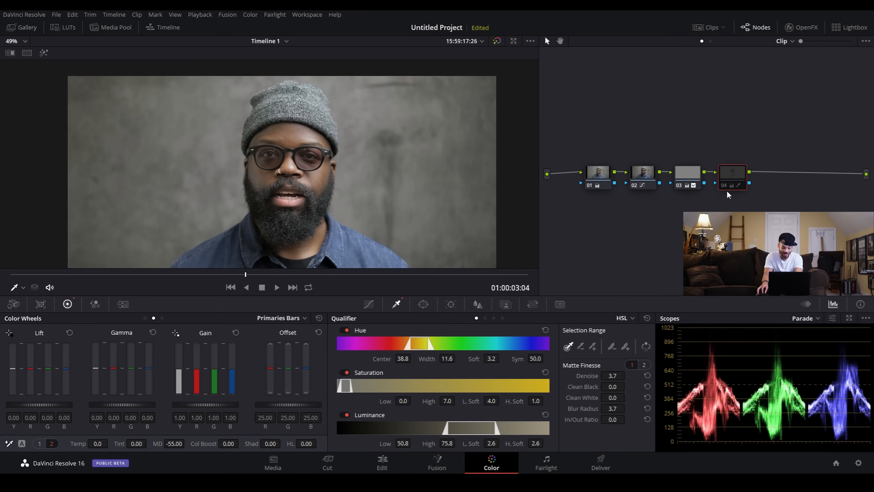
key(ctrl+d)
key(ctrl+d)
key(ctrl+d)
key(ctrl+d)
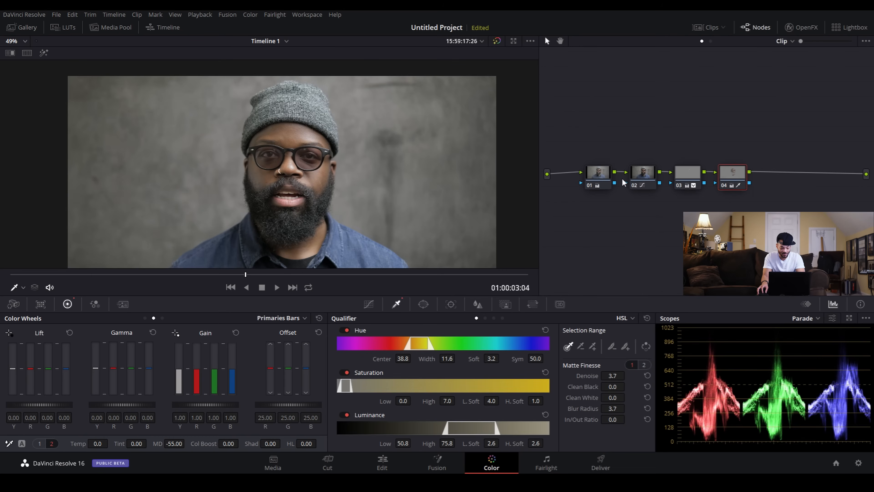
Add serial node 05 after node 04, and lower the skin's gamma to -0.01 and gain to 0.93 on node 04
key(alt+s)
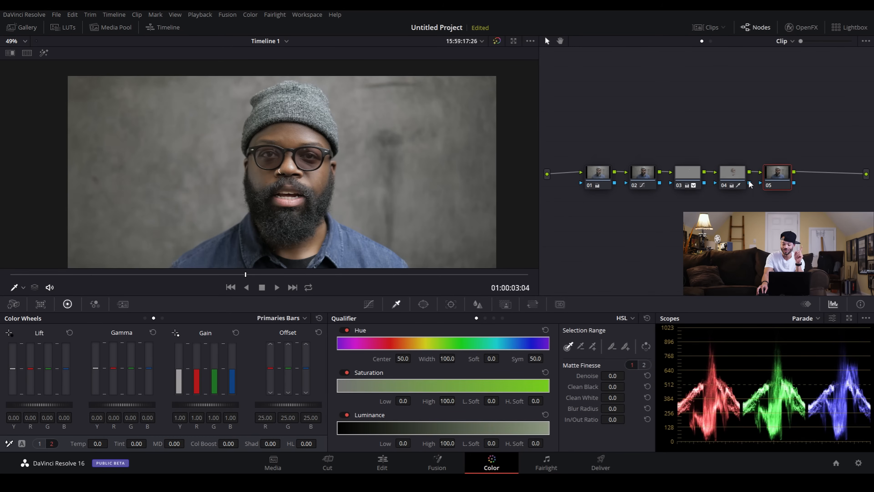
click(735, 179)
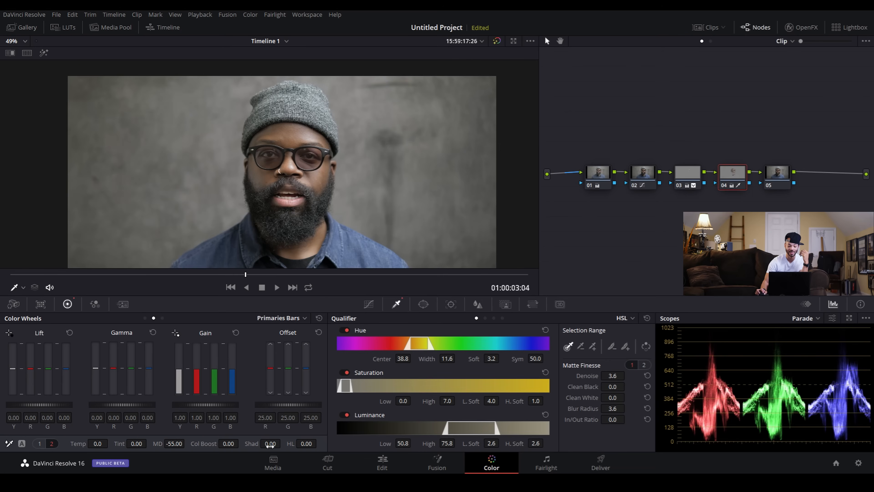
drag(121, 404, 119, 404)
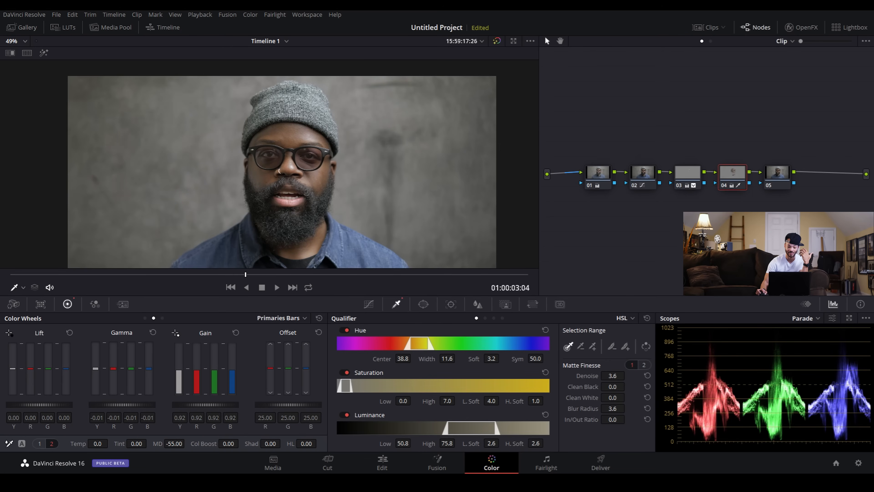
drag(41, 405, 37, 404)
drag(38, 405, 41, 405)
scroll(303, 172, up, 5)
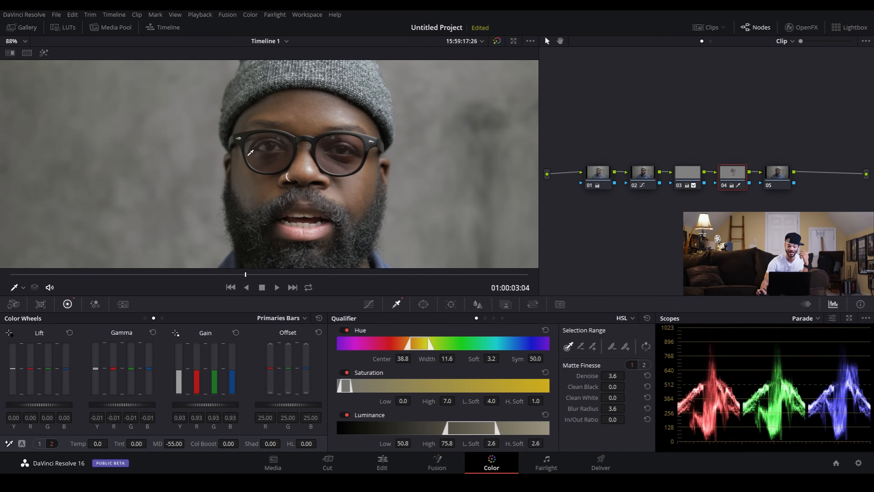
Compare the skin with node 04 disabled and enabled at several zoom levels, and set the node's gain to 0.96
click(723, 186)
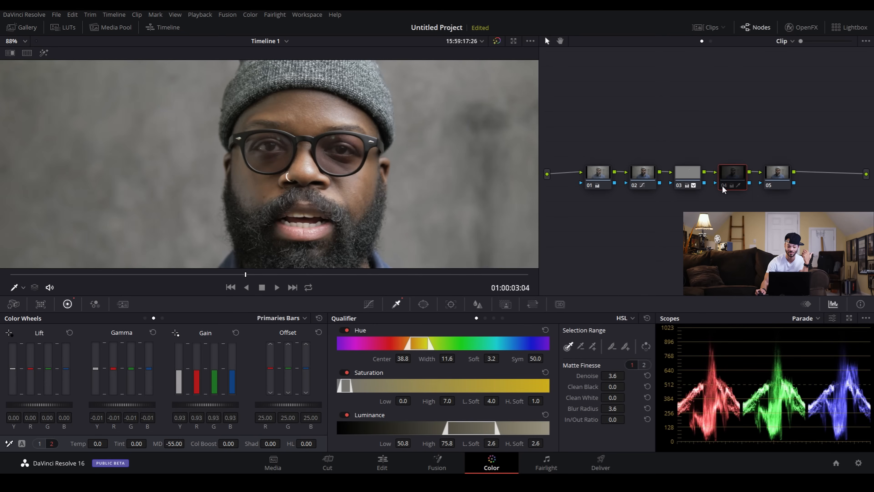
click(724, 186)
scroll(345, 177, down, 1)
scroll(346, 177, down, 5)
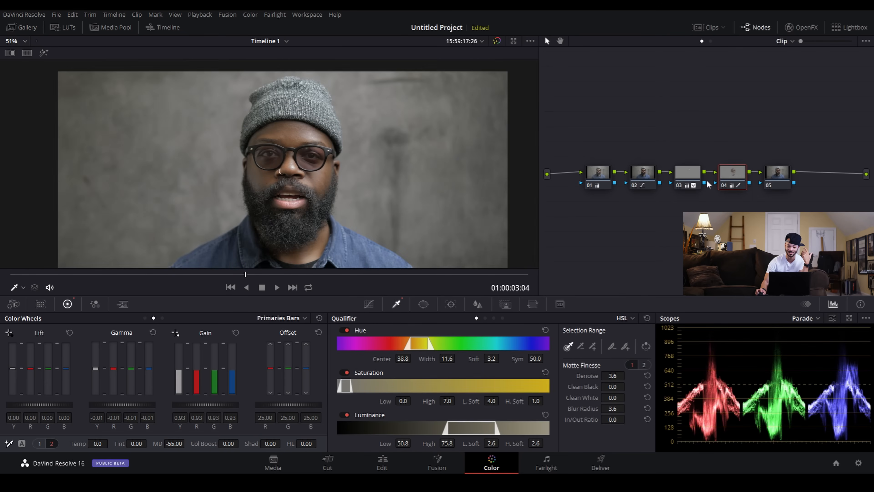
click(725, 186)
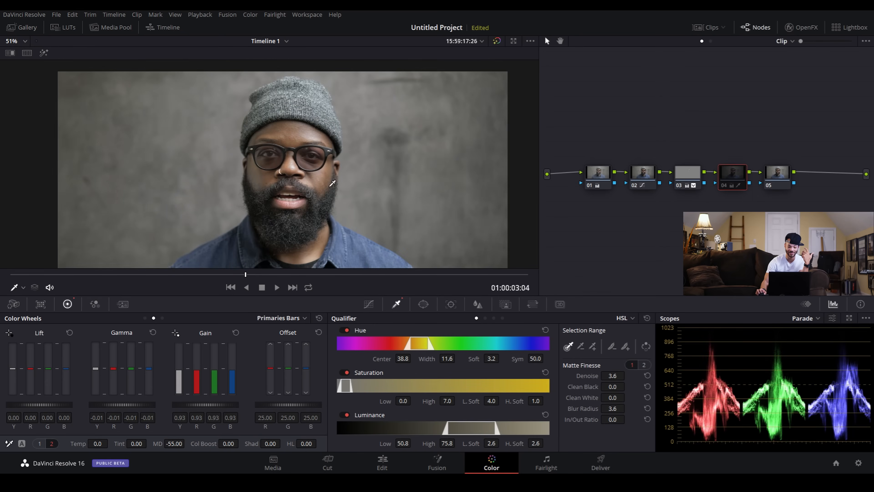
scroll(333, 183, down, 1)
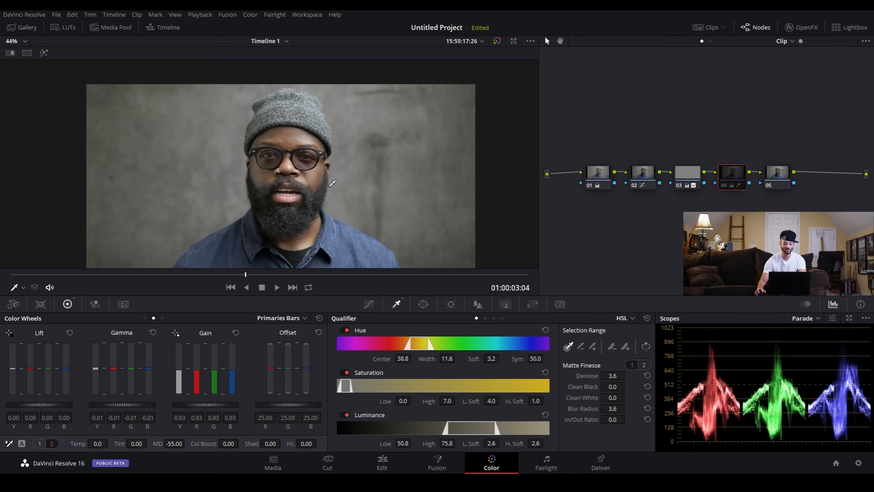
click(724, 186)
scroll(199, 199, up, 2)
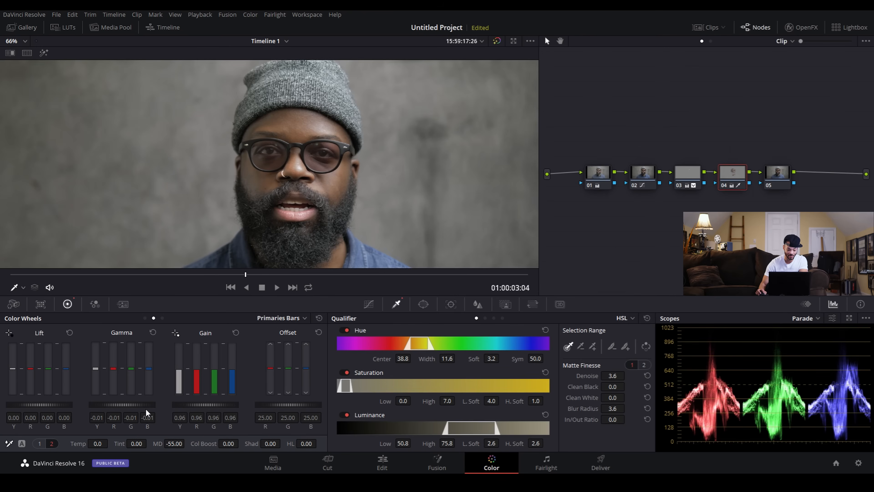
On node 05, set the midtone detail to 29 and the contrast to 1.094 for the whole image
click(770, 171)
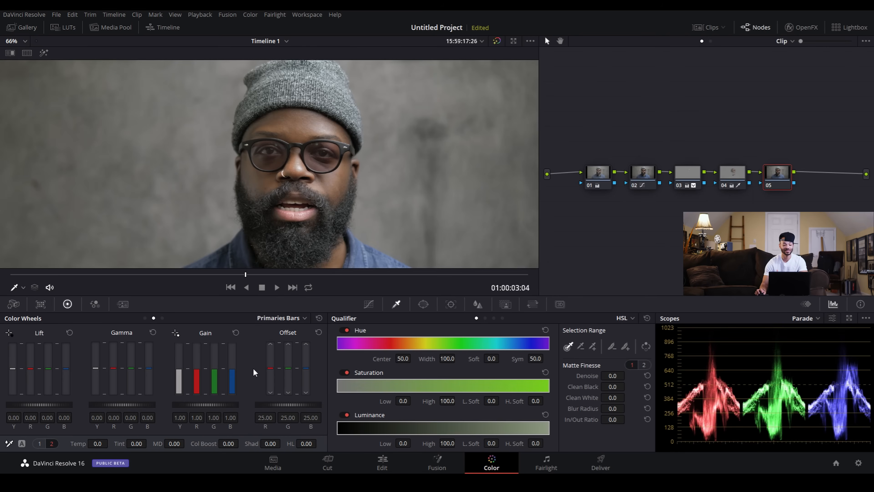
scroll(303, 186, down, 4)
scroll(302, 193, down, 1)
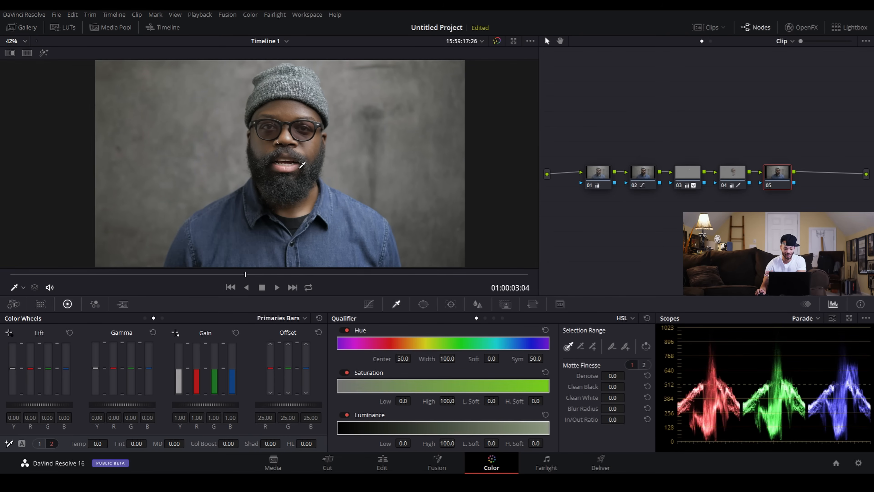
scroll(306, 162, up, 5)
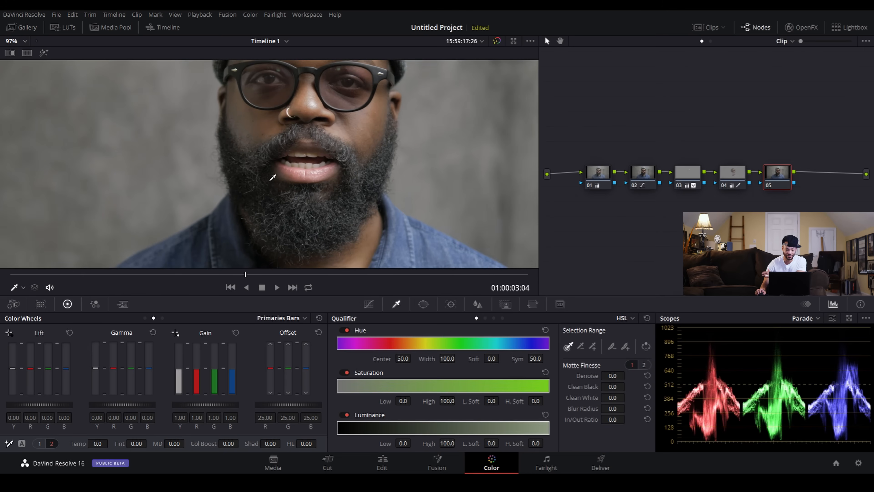
scroll(273, 178, down, 1)
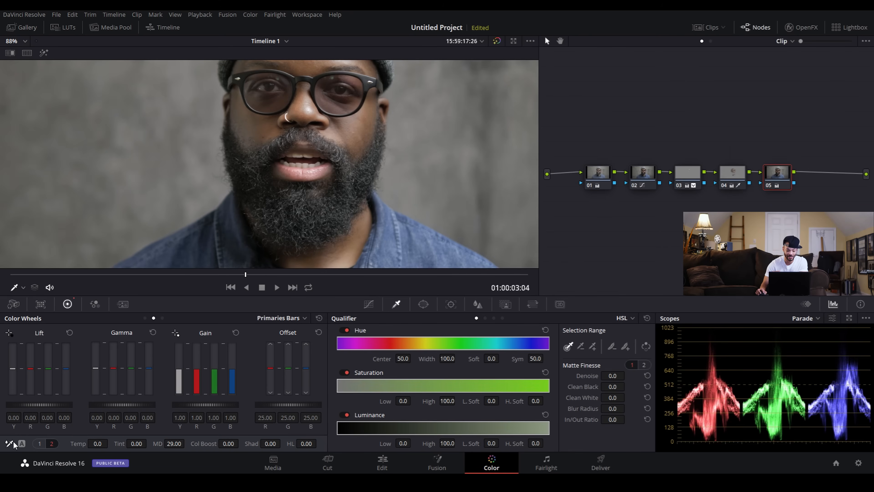
click(43, 442)
drag(136, 444, 148, 443)
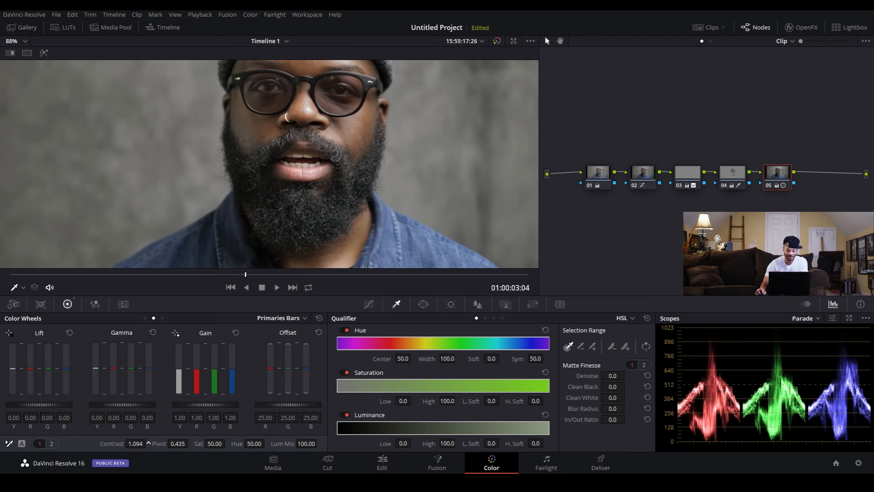
scroll(353, 211, down, 2)
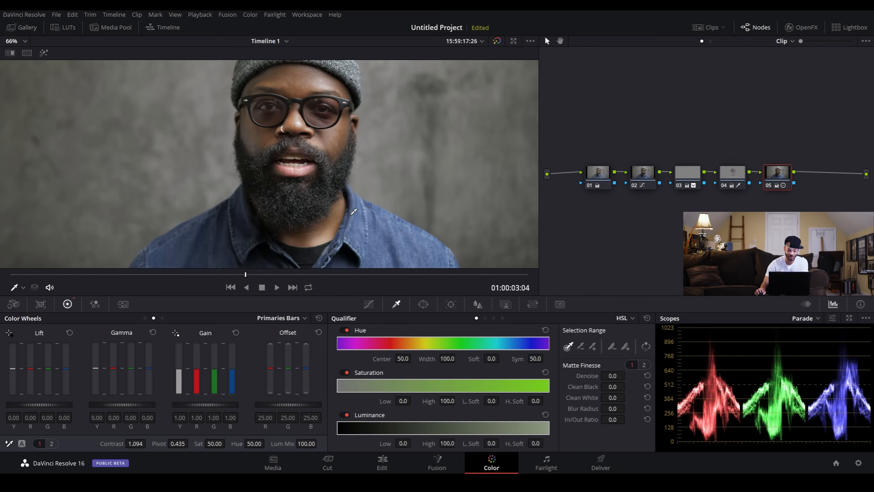
scroll(353, 211, up, 1)
Select nodes 04 and 05 together and compare the face up close with both nodes disabled and enabled
drag(779, 150, 733, 193)
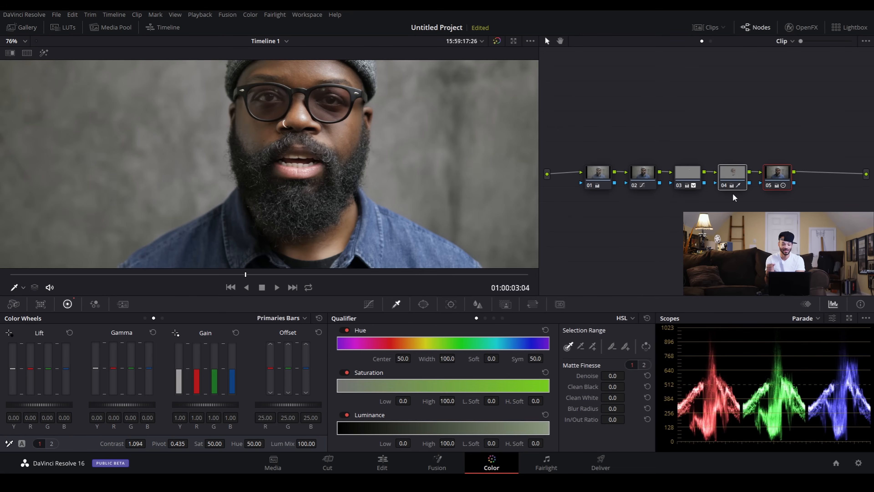
scroll(379, 89, up, 4)
scroll(377, 92, up, 1)
drag(377, 91, 373, 155)
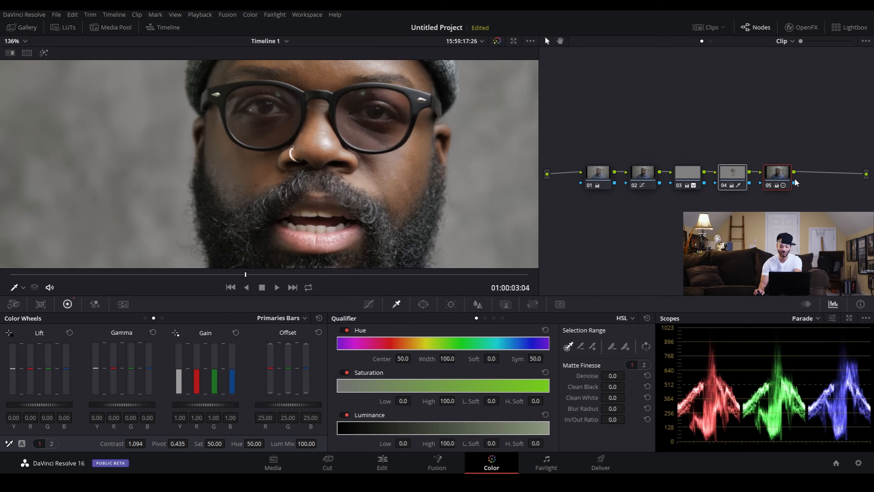
key(ctrl+d)
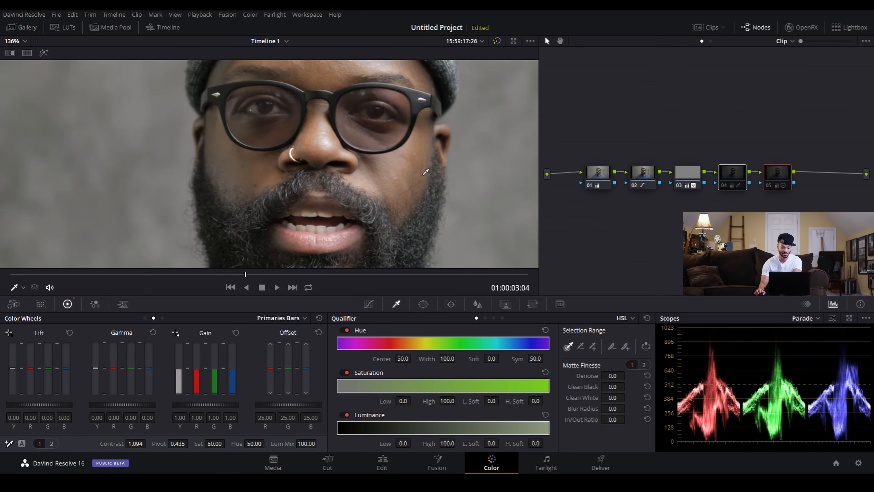
key(ctrl+d)
key(ctrl+d)
key(ctrl+d)
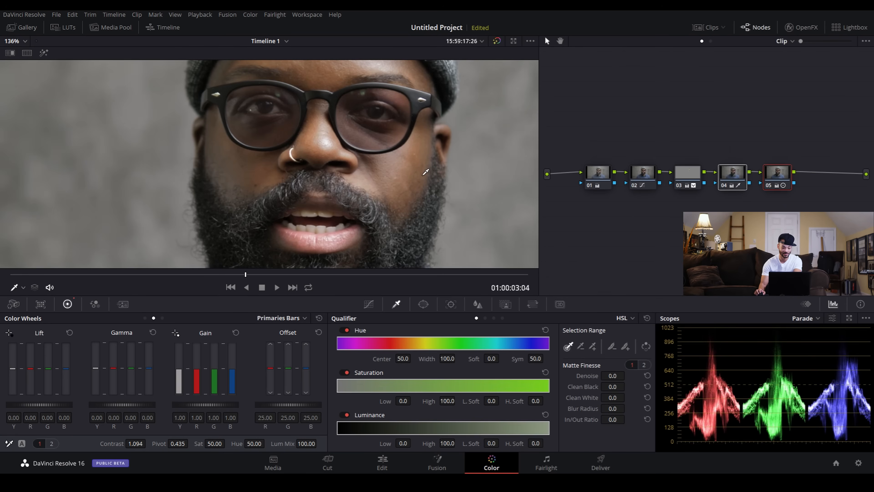
key(ctrl+d)
key(ctrl+d)
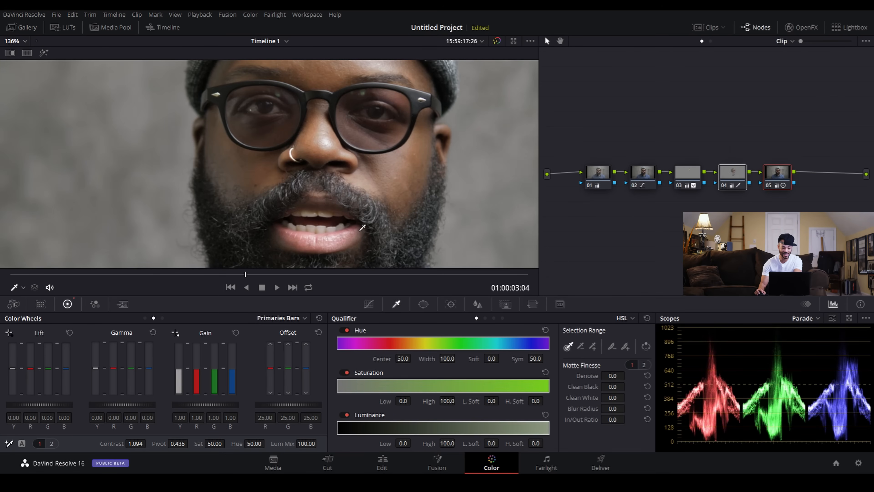
key(ctrl+d)
key(ctrl+d)
key(ctrl+d)
key(ctrl+d)
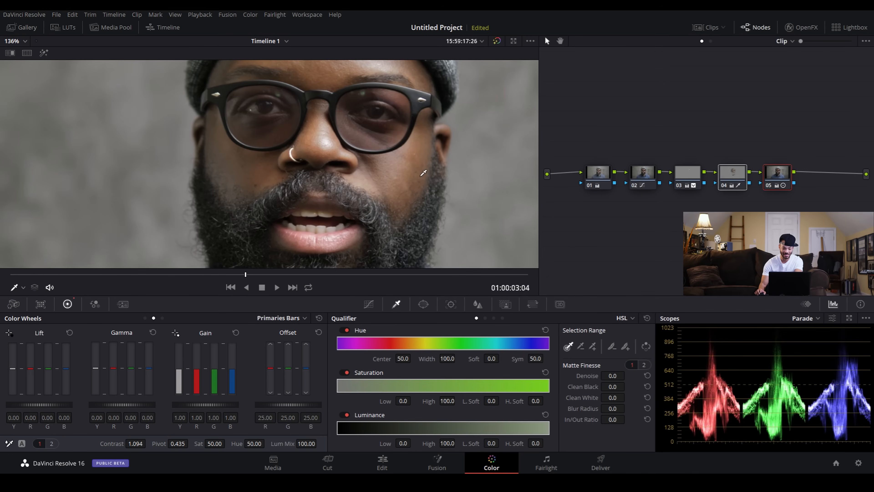
Check the combined effect of nodes 04 and 05 in the full frame and at several closer framings
scroll(423, 172, down, 6)
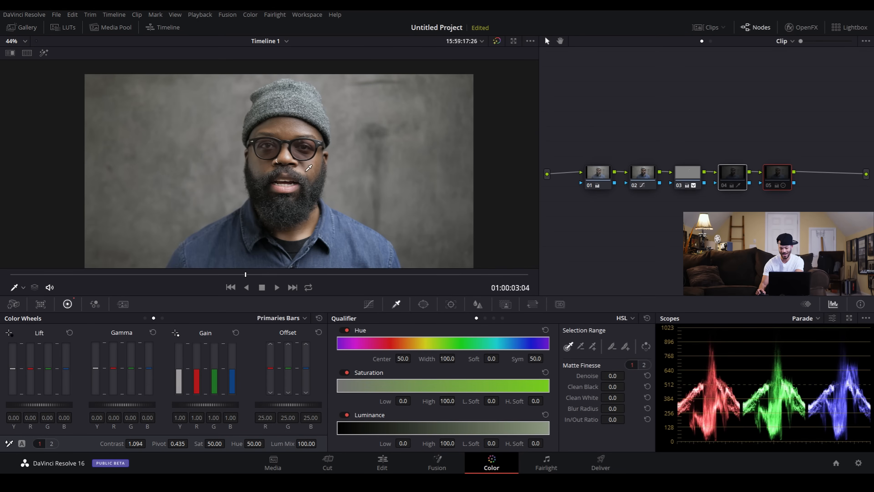
scroll(243, 196, up, 6)
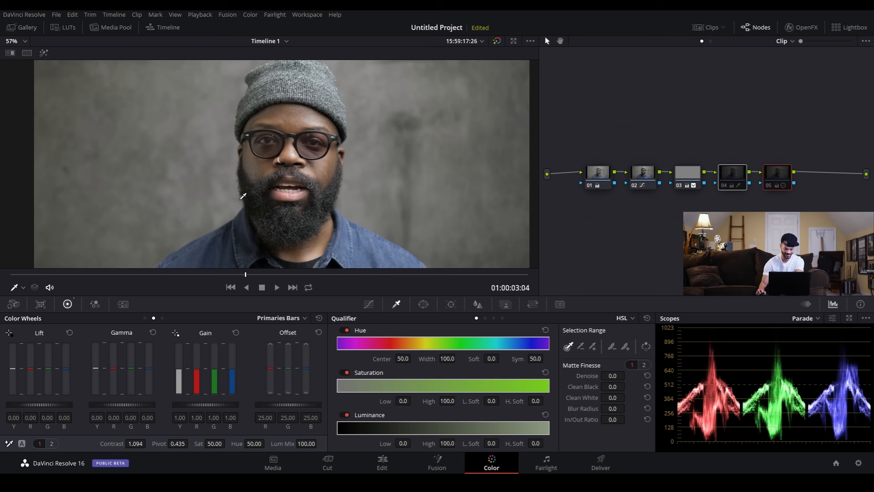
scroll(323, 215, down, 4)
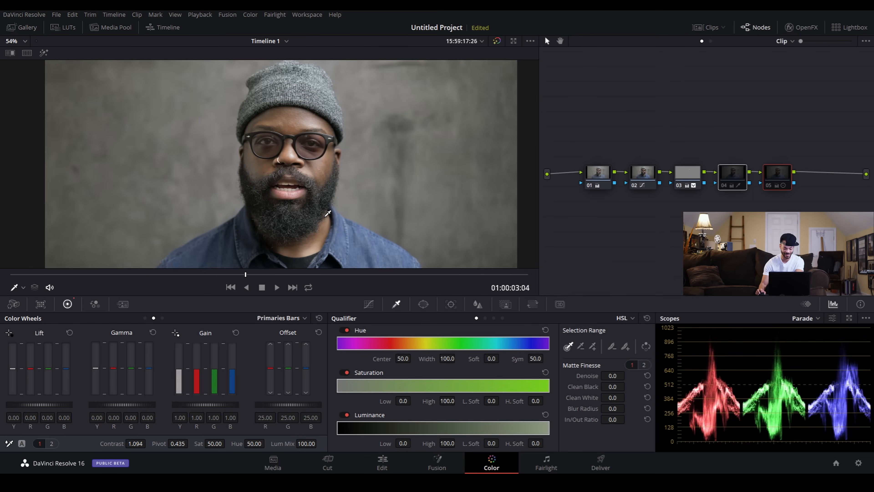
scroll(338, 182, down, 2)
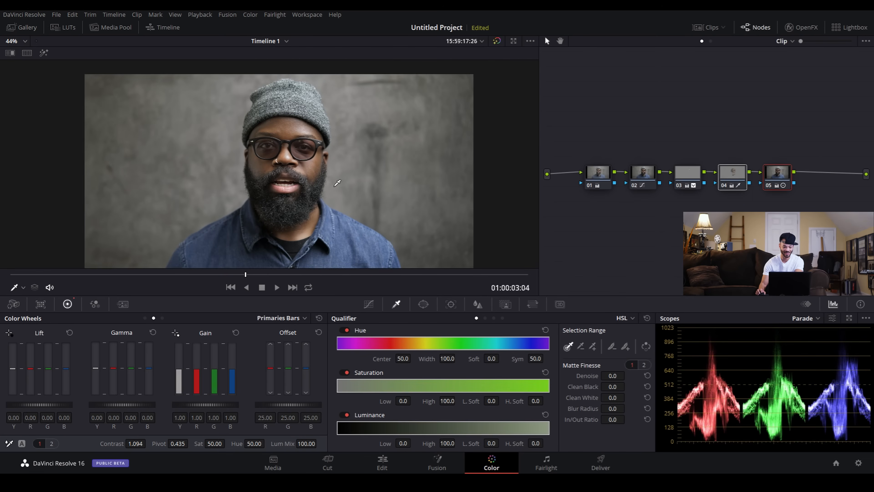
scroll(321, 195, down, 2)
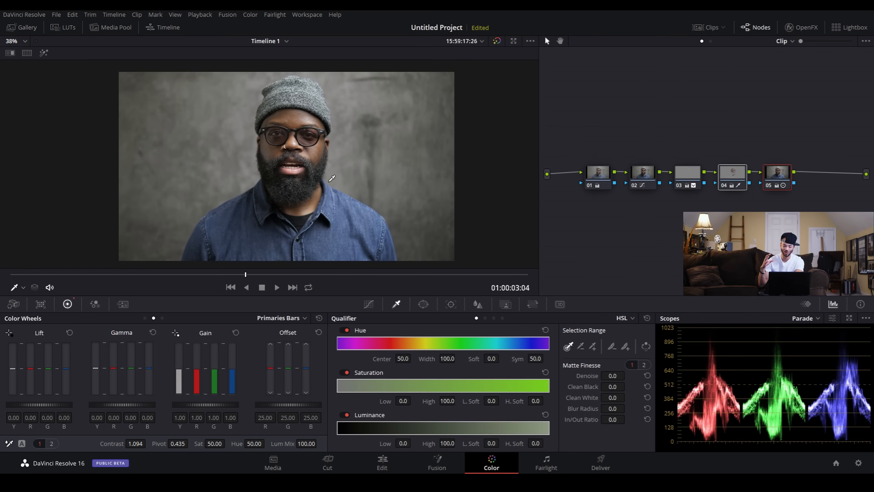
scroll(331, 178, up, 5)
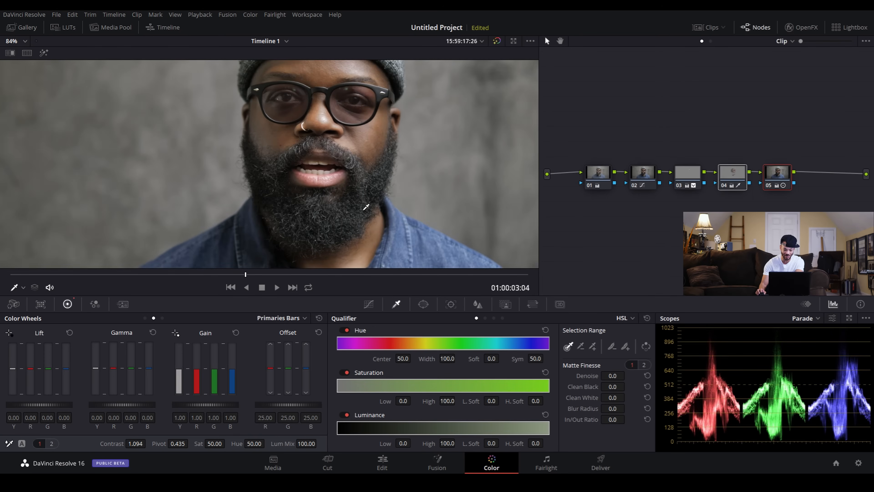
scroll(365, 210, down, 4)
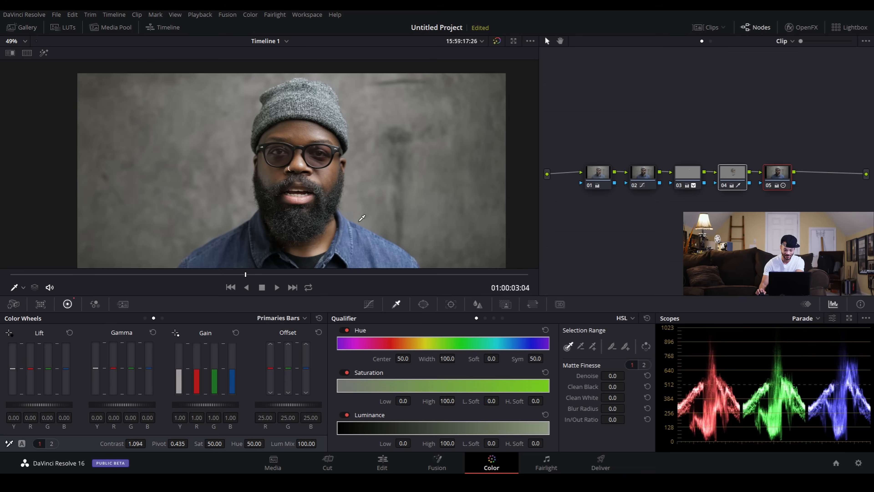
scroll(303, 167, down, 2)
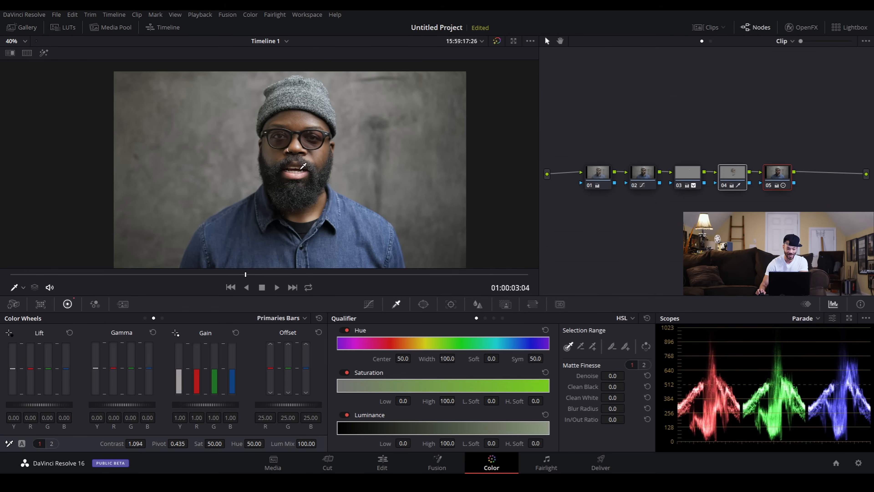
Fit the frame in the viewer and slightly sharpen the image on node 05 with a blur radius of 0.48
click(23, 40)
click(14, 63)
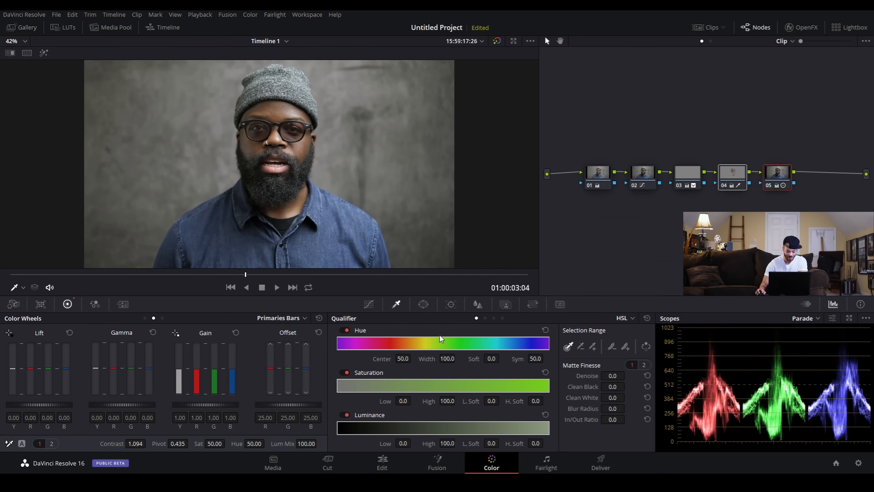
click(476, 305)
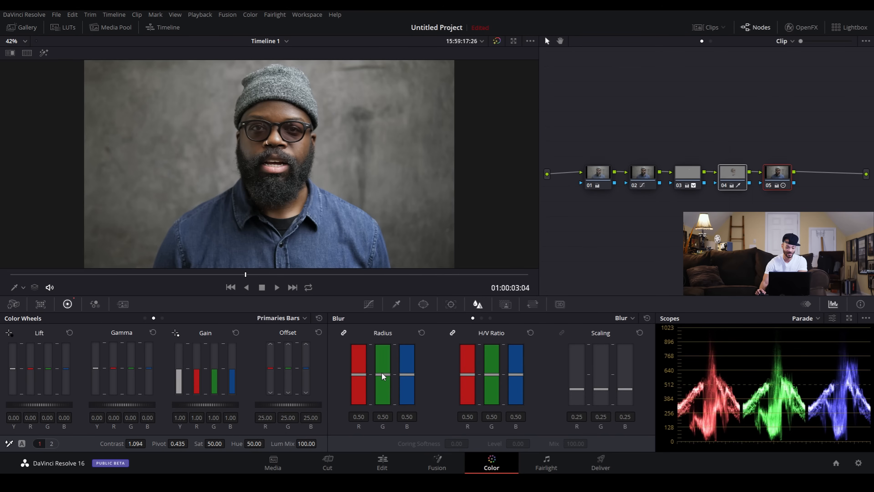
drag(382, 374, 381, 376)
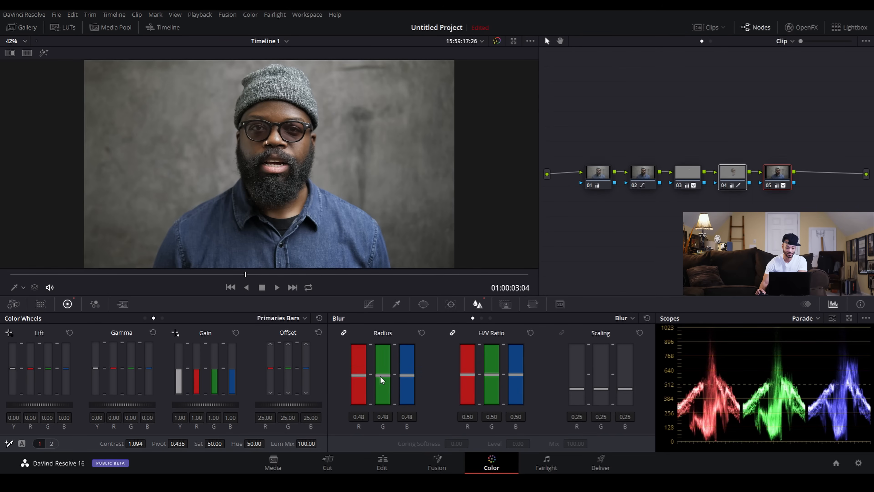
View the frame at 50% and compare it with nodes 04 and 05 disabled and enabled after the sharpening
click(25, 43)
click(19, 91)
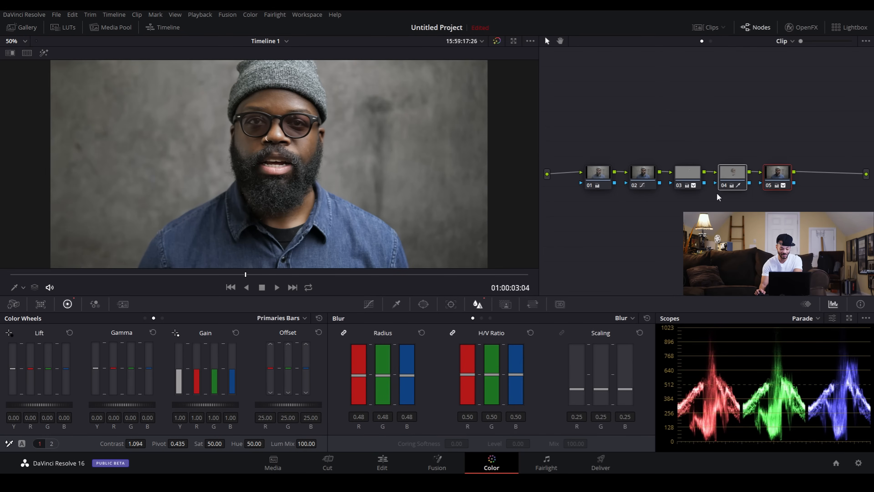
key(ctrl+d)
key(ctrl+d)
key(ctrl+d)
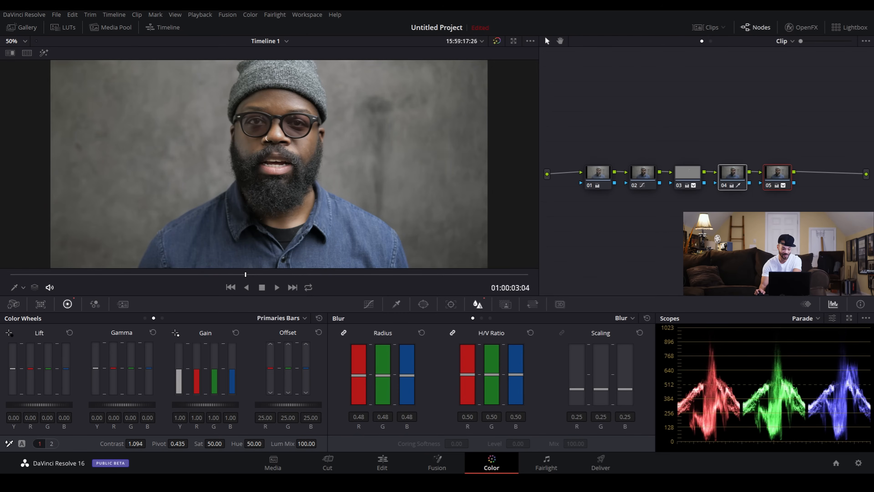
key(ctrl+d)
key(ctrl+d)
key(ctrl+d)
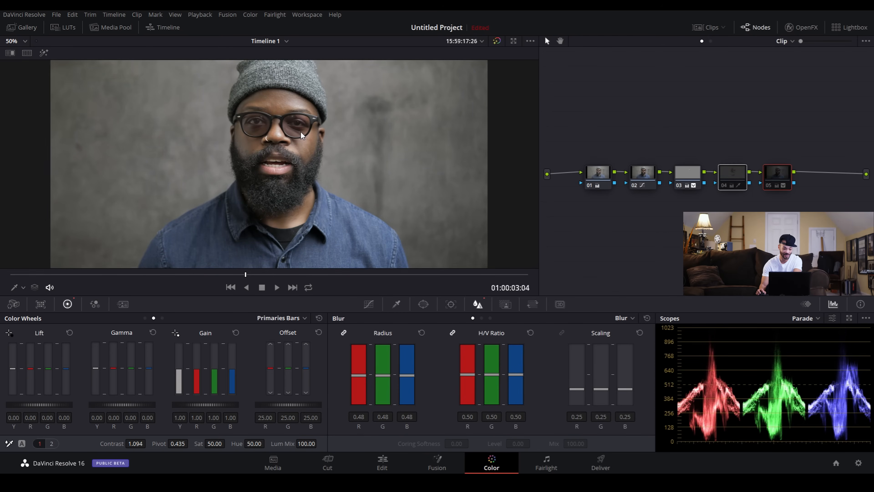
key(ctrl+d)
key(ctrl+d)
key(ctrl+d)
key(ctrl+d)
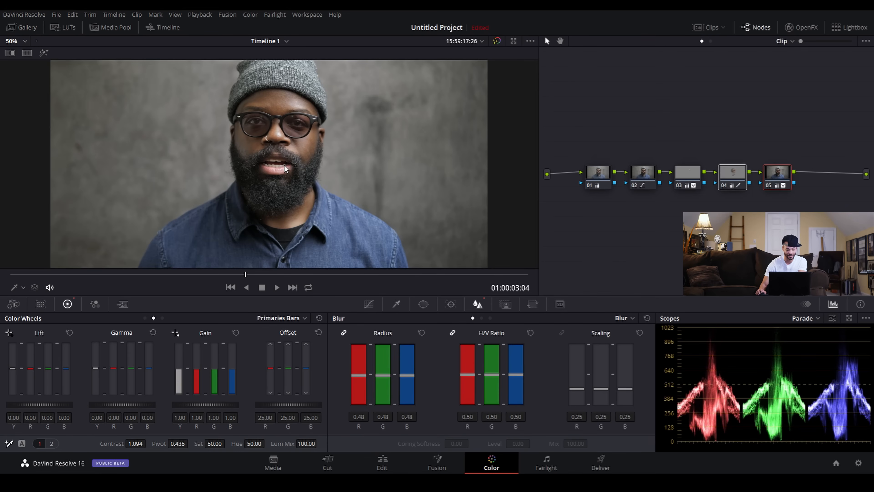
Compare the ungraded clip with the complete grade by bypassing and restoring all grades
click(497, 40)
scroll(381, 146, down, 2)
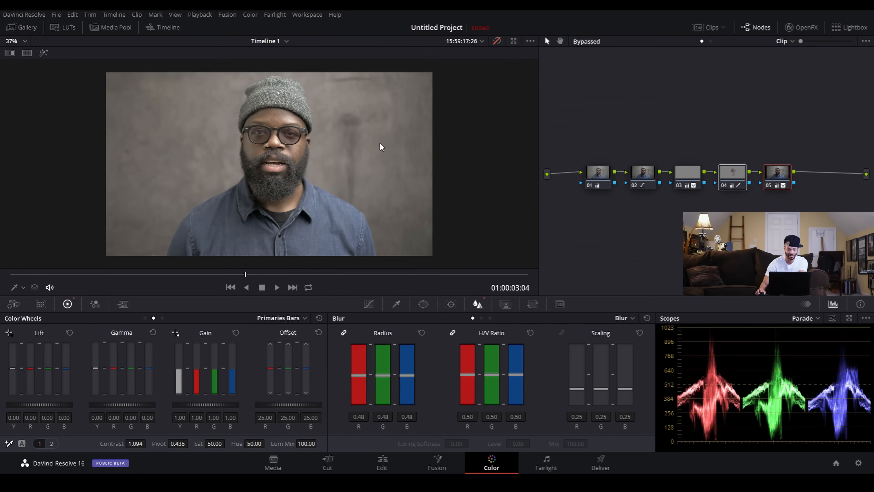
click(496, 41)
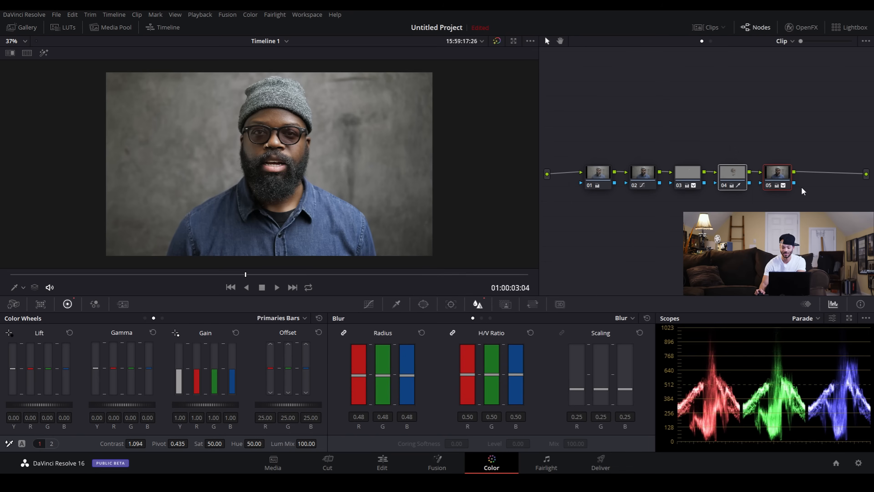
Add serial node 06 and key its highlights with luminance low 61.5, low softness 4.0, denoise 1.1 and blur radius 0.5
mouse_move(781, 178)
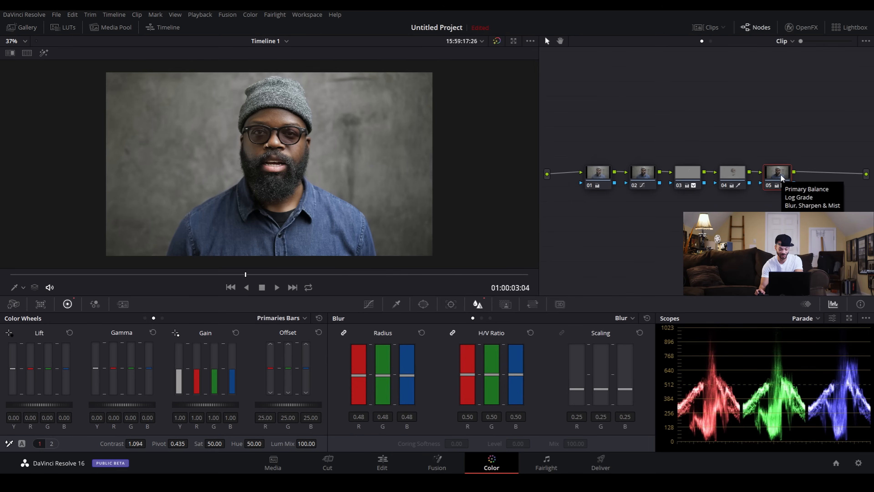
key(alt+s)
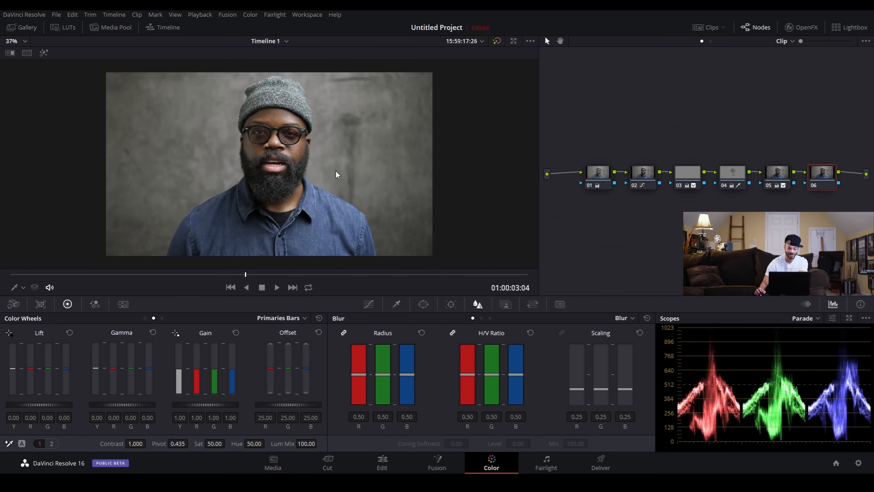
click(396, 304)
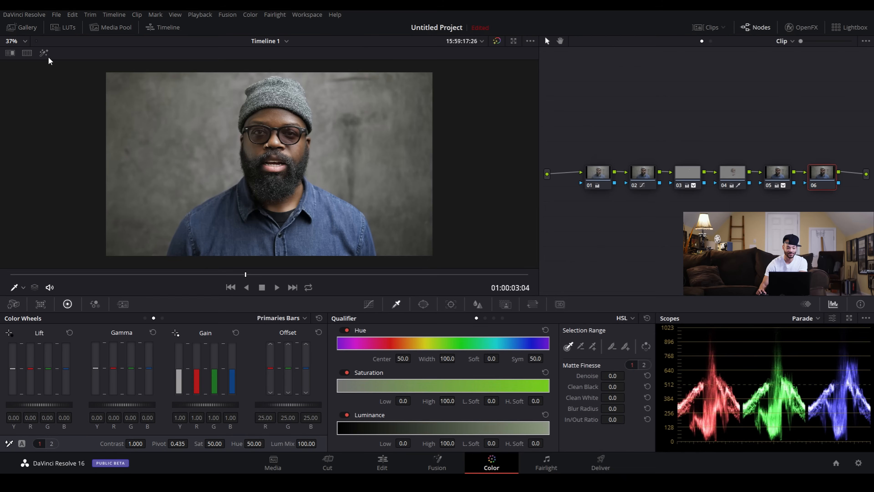
drag(403, 443, 413, 442)
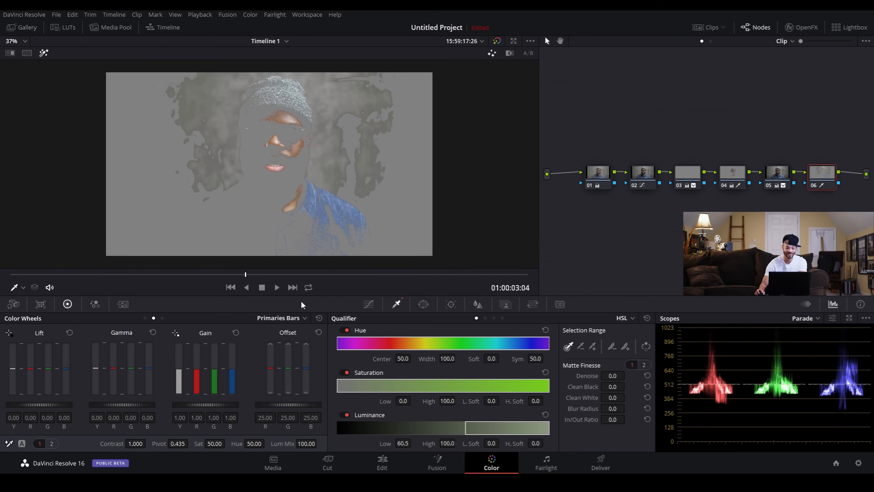
drag(414, 442, 414, 442)
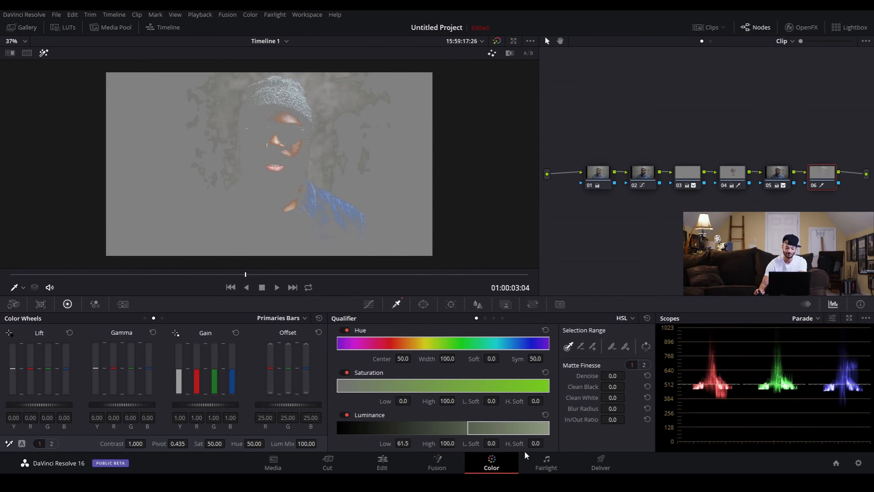
drag(491, 443, 501, 443)
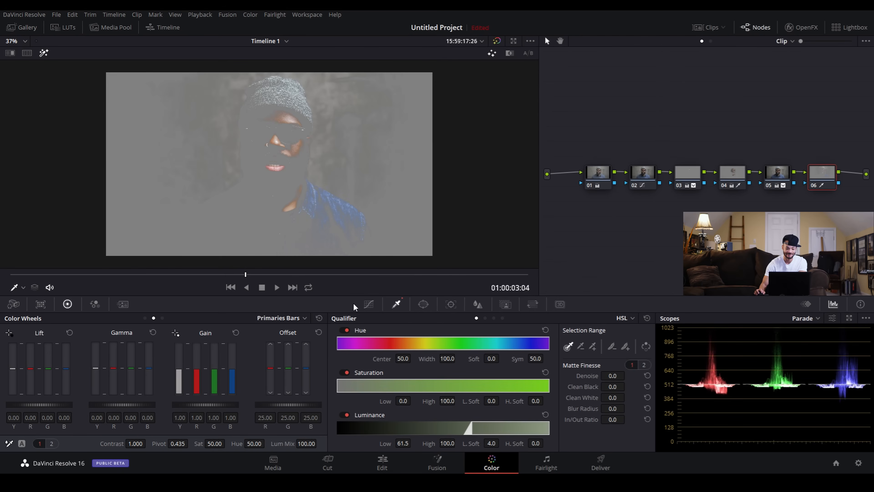
drag(613, 376, 613, 376)
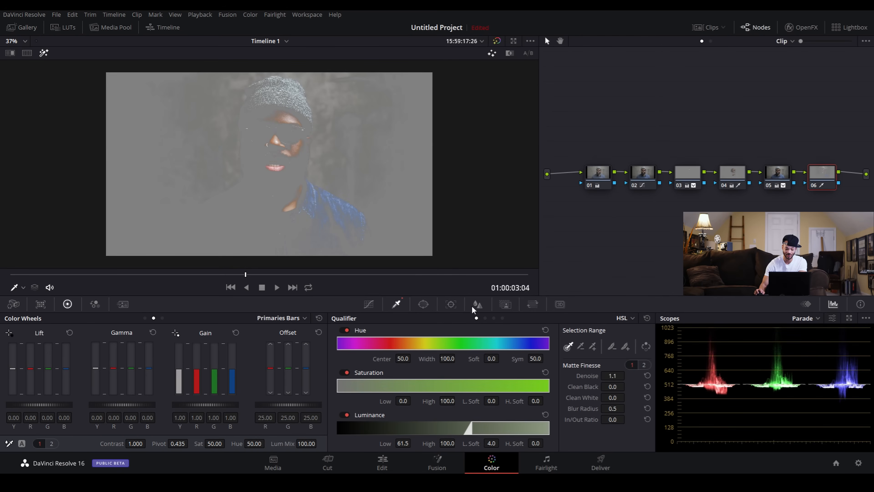
Limit node 06's key to the face with a circular window of size 38.10, aspect 26.45 and softness 4.43, and turn off the highlight view
click(424, 304)
click(348, 363)
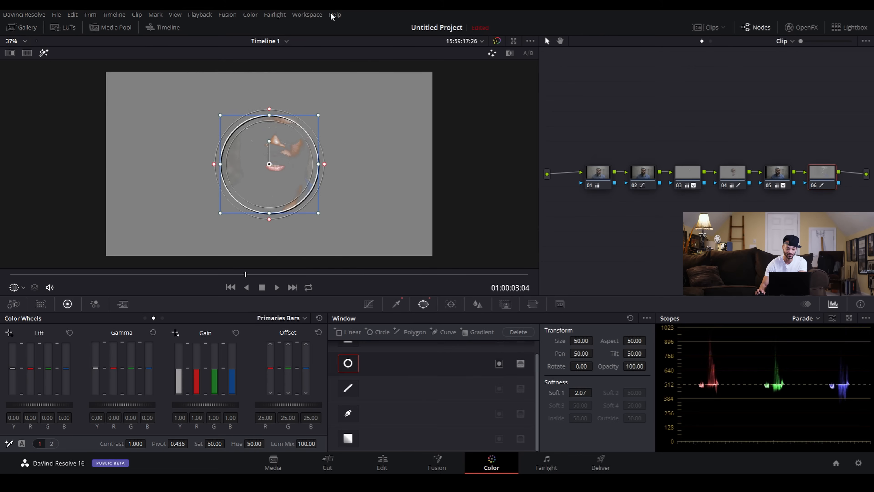
drag(272, 180, 278, 220)
drag(292, 107, 292, 136)
drag(580, 393, 594, 392)
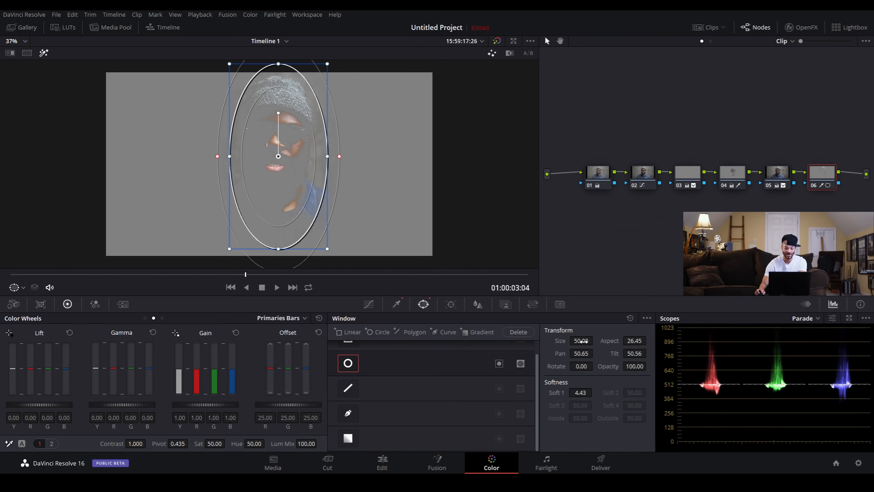
drag(585, 340, 616, 341)
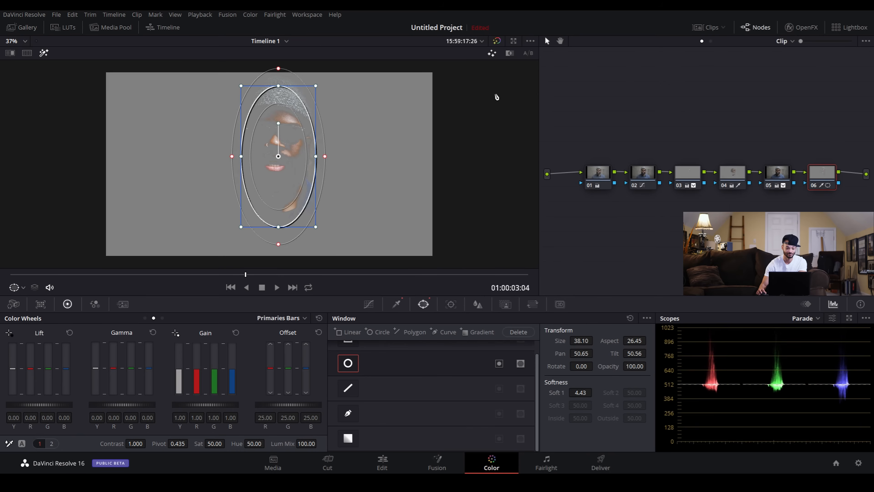
click(44, 53)
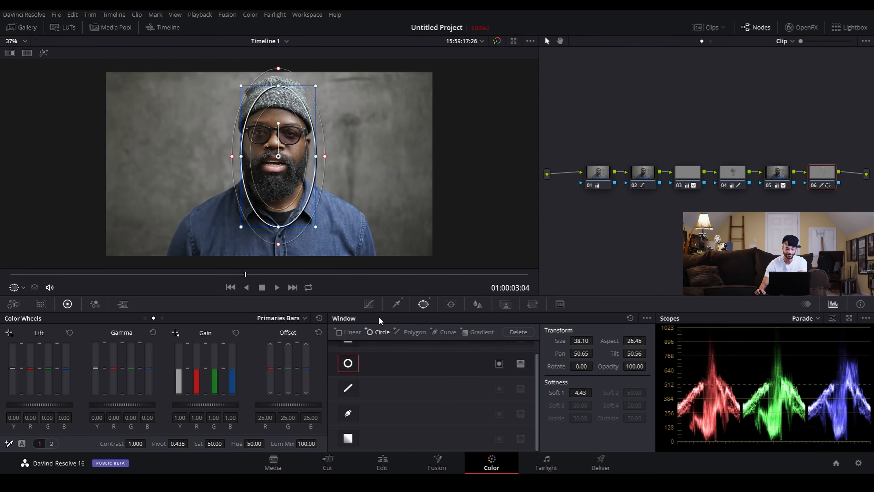
Raise node 06's gamma to 0.01 and its gain to 1.03 to lift the keyed facial highlights
click(368, 304)
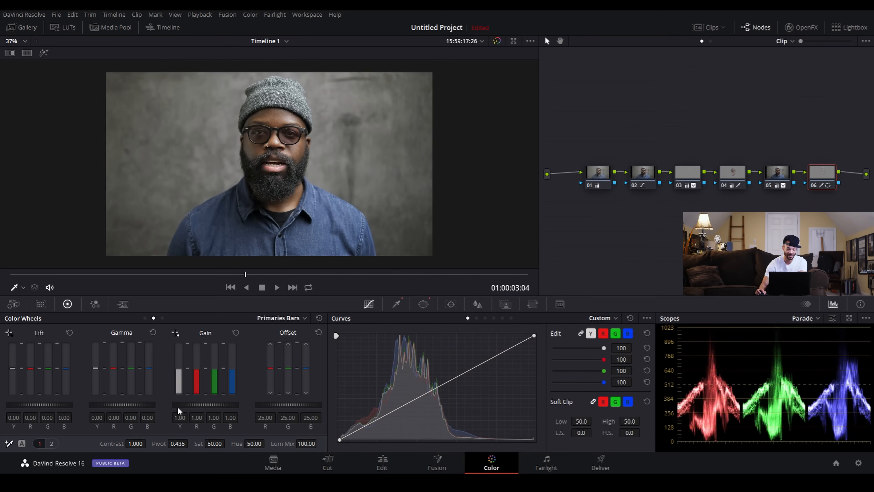
scroll(268, 155, up, 5)
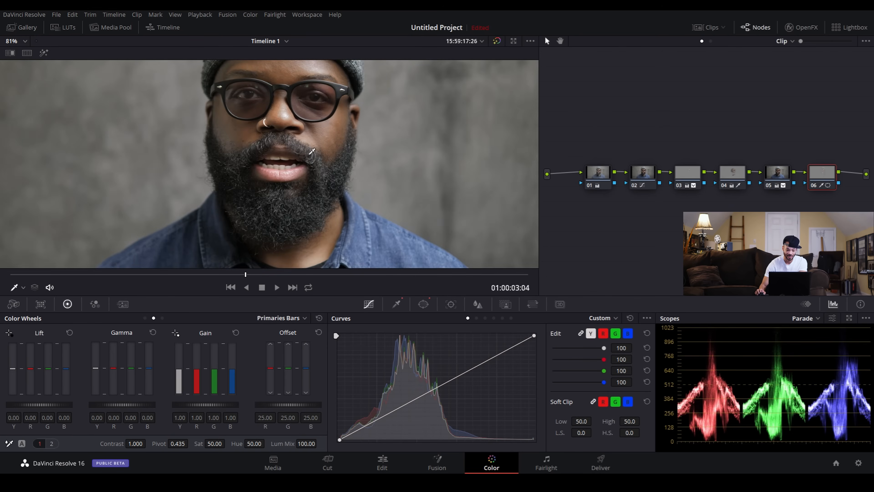
drag(356, 104, 358, 133)
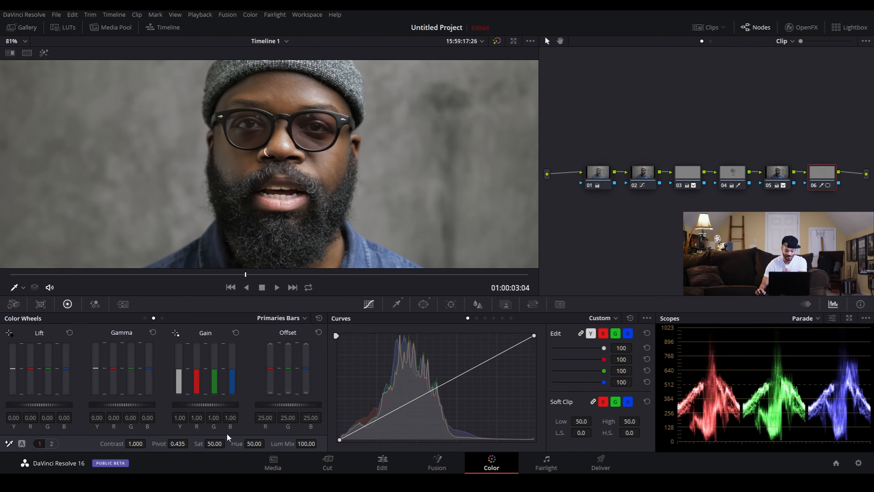
drag(200, 405, 213, 405)
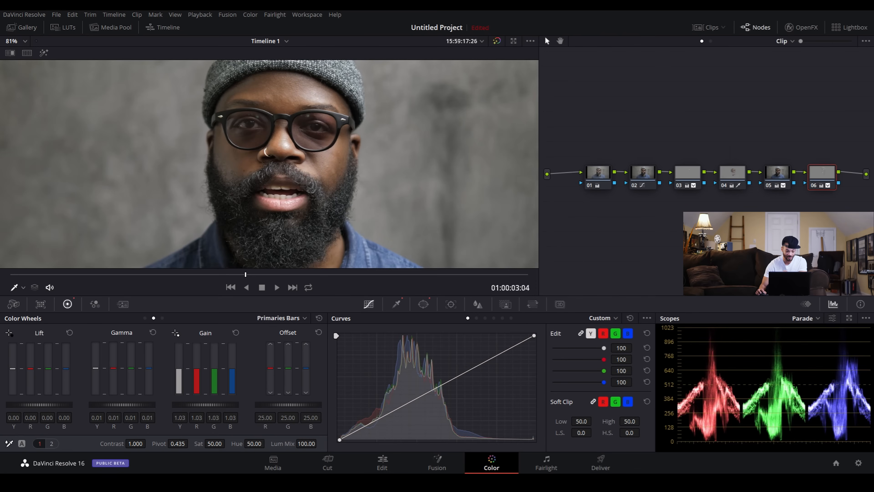
Try node 06's midtone detail at 53 and 19 while checking the skin up close, and set it to -38
click(51, 443)
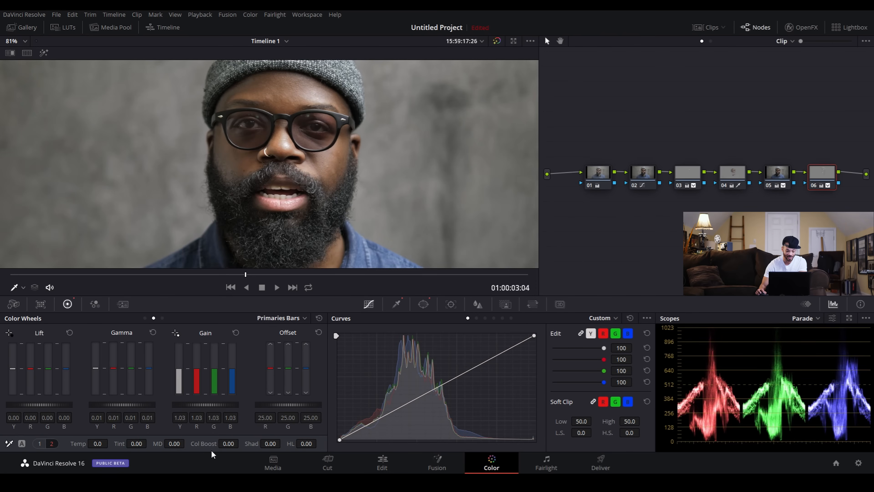
drag(187, 444, 157, 454)
drag(187, 443, 226, 443)
scroll(288, 118, up, 3)
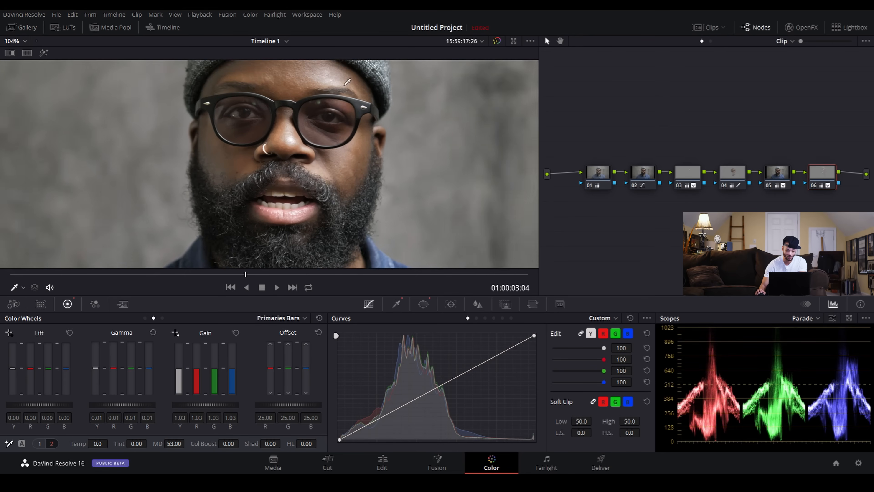
drag(186, 443, 170, 444)
scroll(388, 155, down, 6)
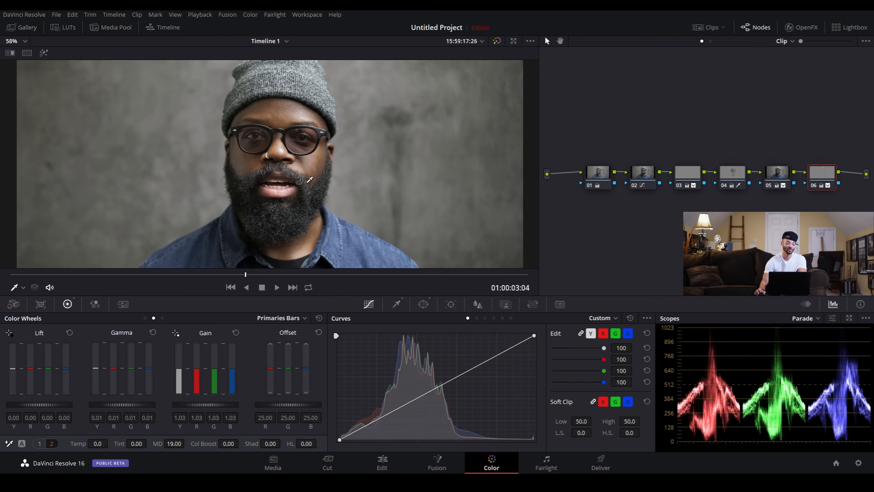
scroll(309, 179, up, 5)
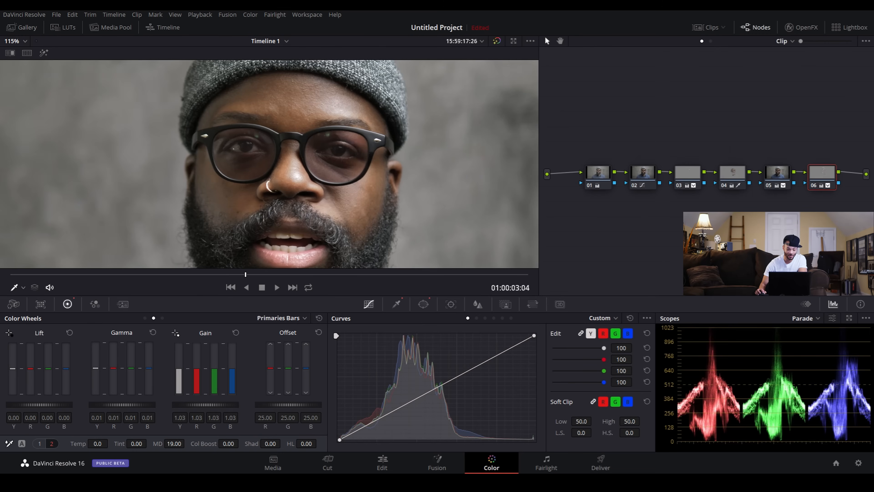
drag(174, 444, 142, 443)
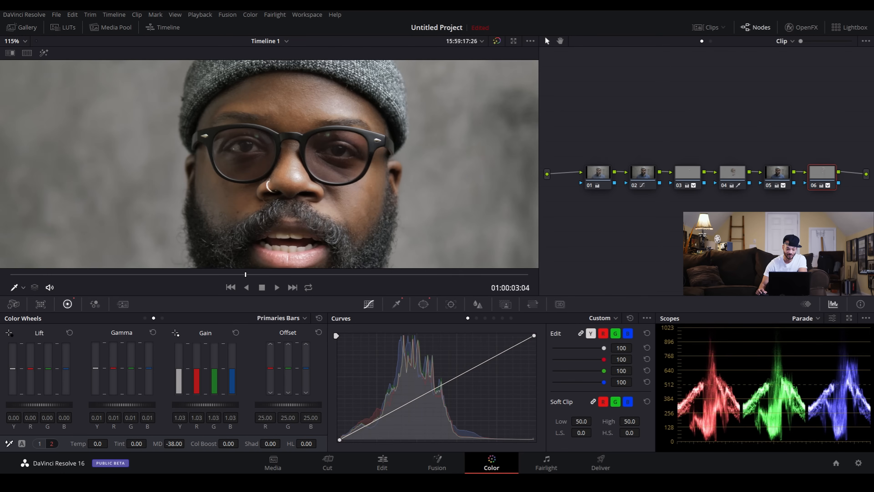
drag(205, 404, 173, 405)
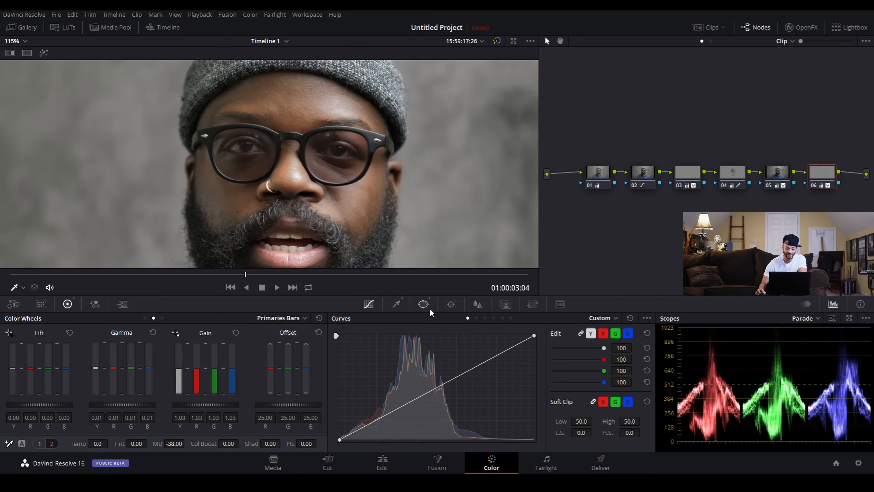
Try a Mist effect on node 06 by varying its radius, and return the radius to 0.50
click(477, 304)
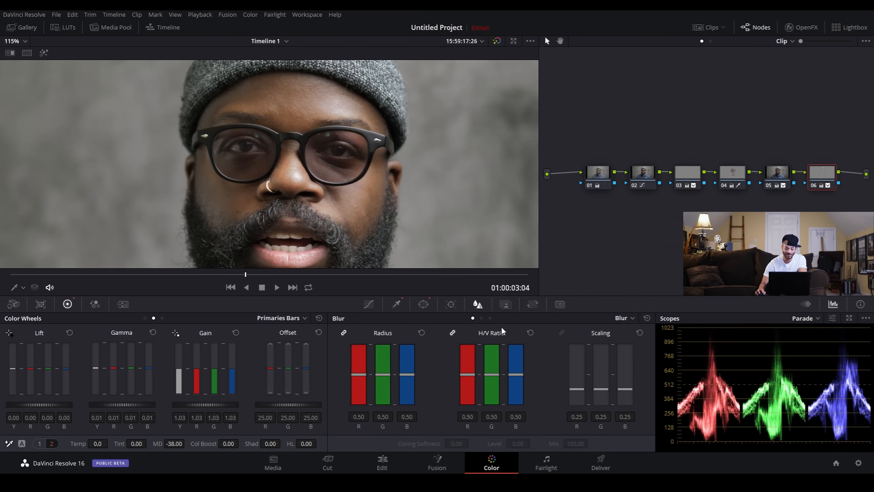
click(632, 318)
click(633, 350)
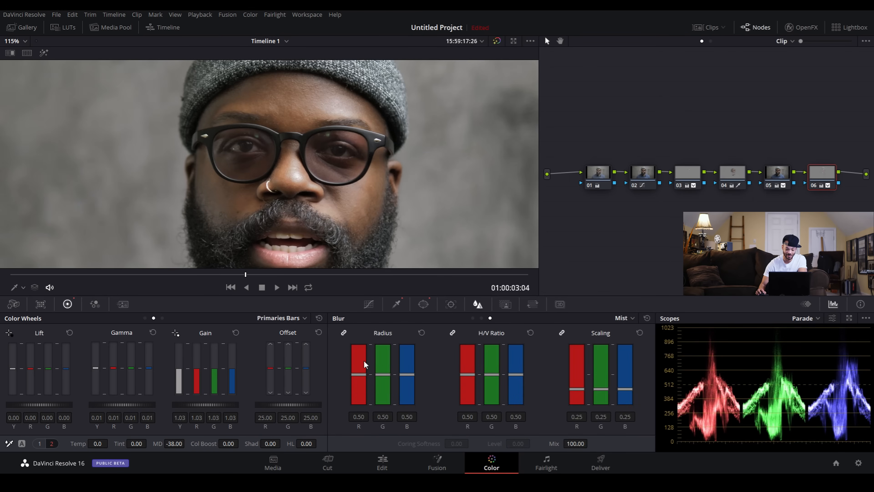
drag(382, 378, 382, 377)
drag(382, 373, 384, 373)
scroll(405, 213, down, 4)
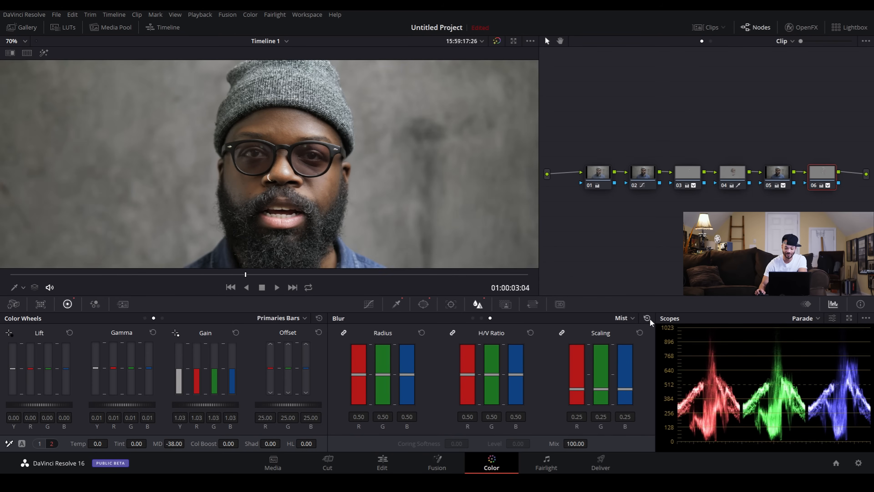
Compare the face with node 06 disabled and enabled, at 50% and close up at 120% on the forehead
click(397, 304)
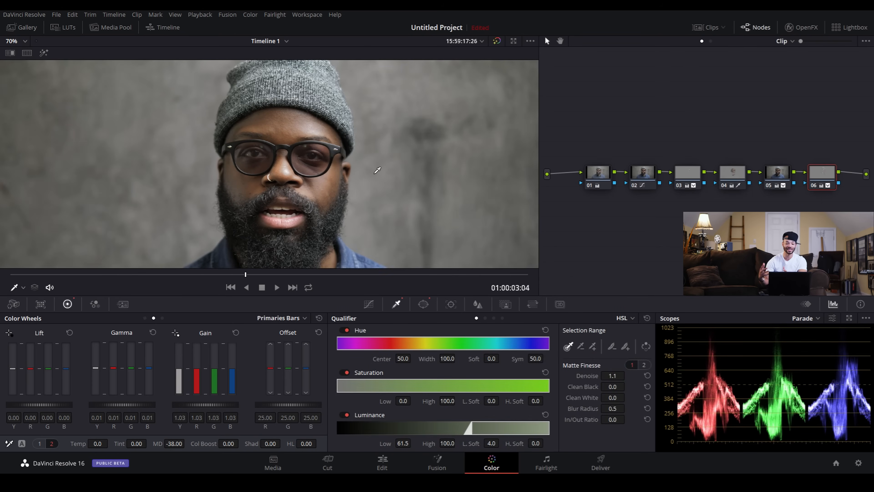
scroll(339, 169, down, 1)
scroll(354, 161, down, 1)
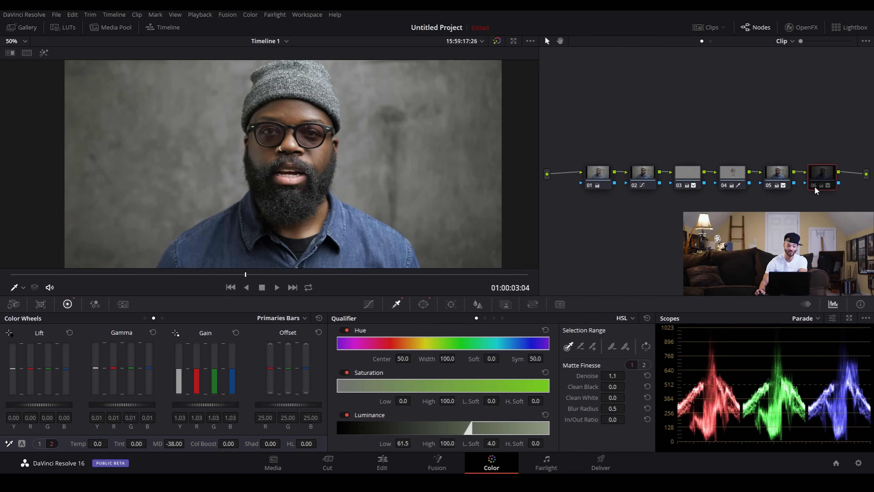
key(ctrl+d)
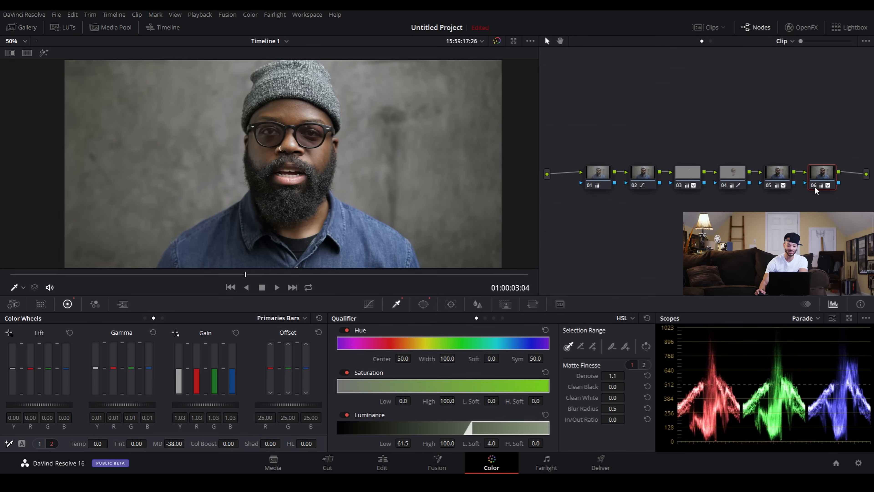
click(814, 187)
scroll(445, 133, up, 5)
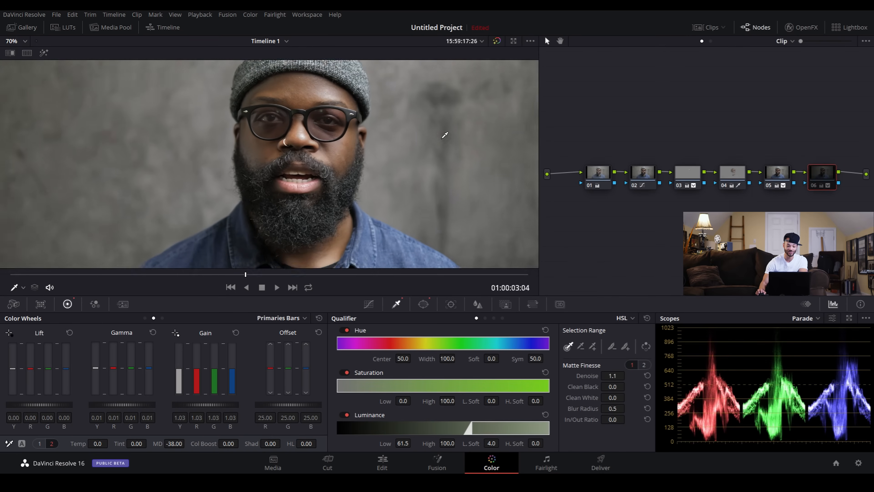
drag(255, 69, 270, 161)
scroll(272, 159, up, 2)
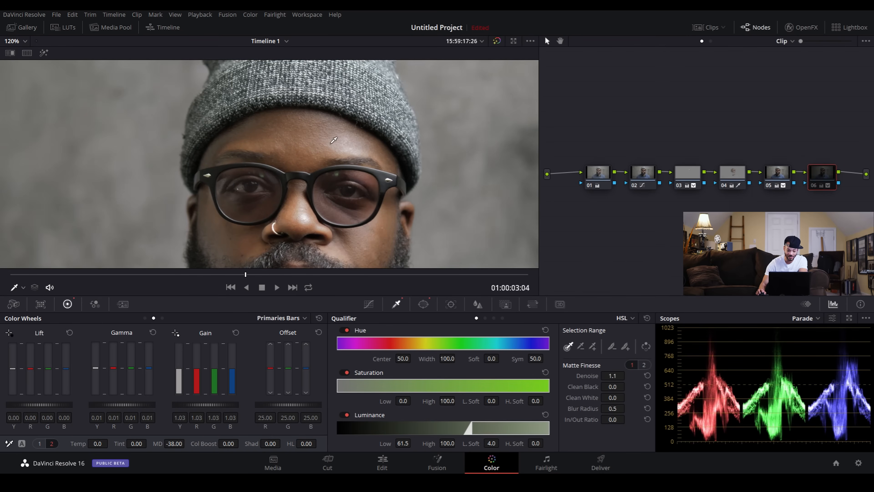
click(814, 187)
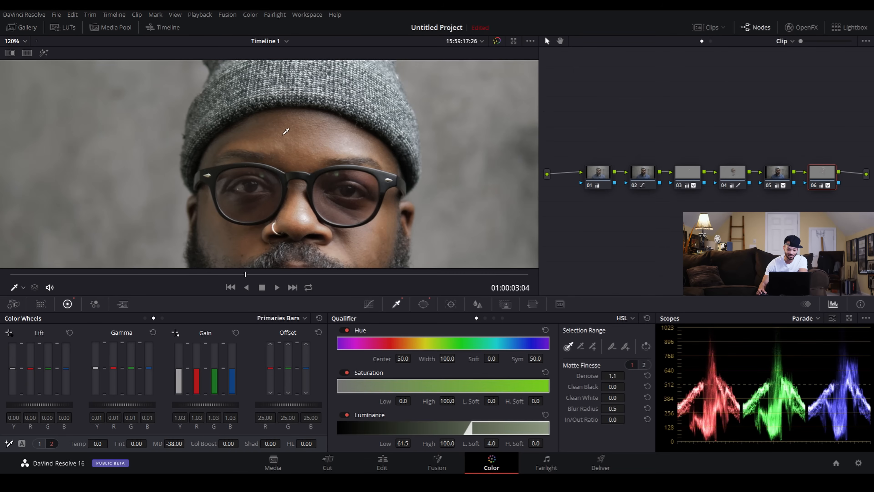
click(814, 186)
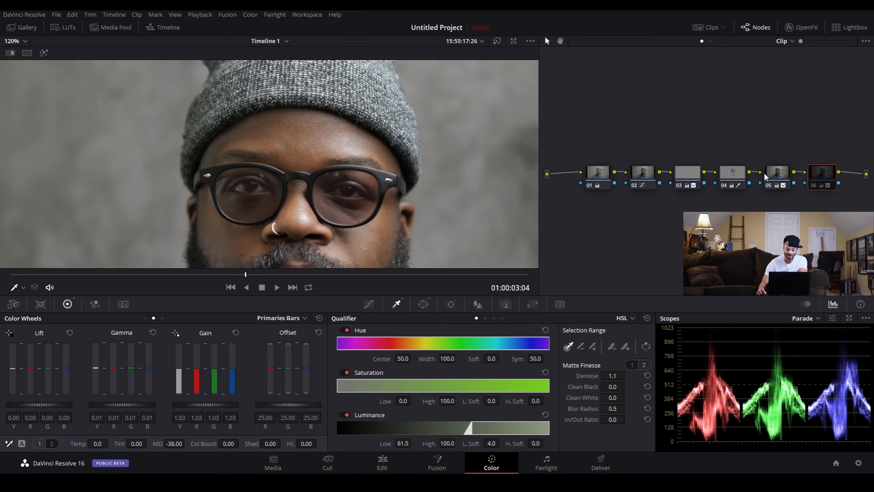
click(814, 187)
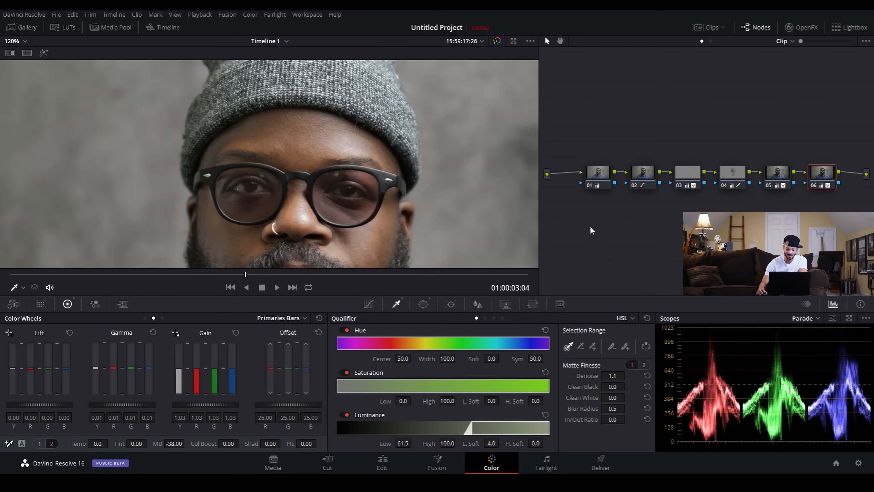
Track node 06's face window from 01:00:02:22 back to the clip's start, and forward from the same frame
scroll(324, 206, down, 6)
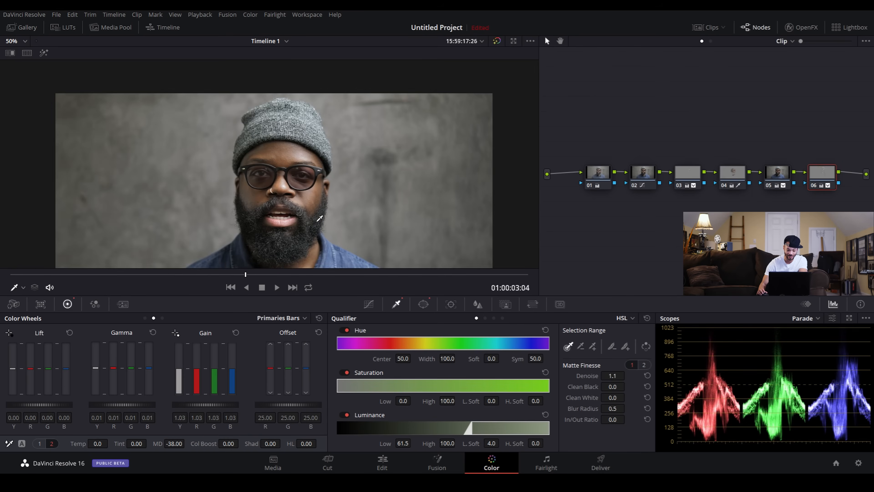
scroll(312, 203, down, 2)
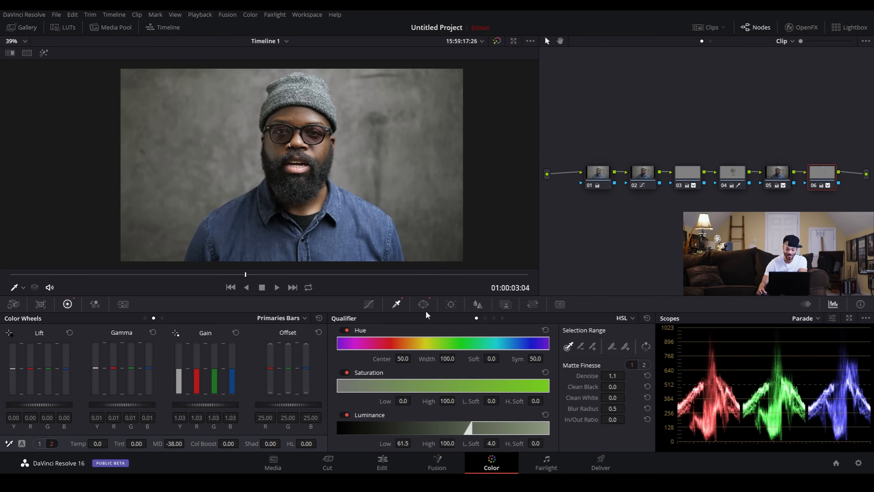
click(451, 304)
drag(246, 275, 216, 278)
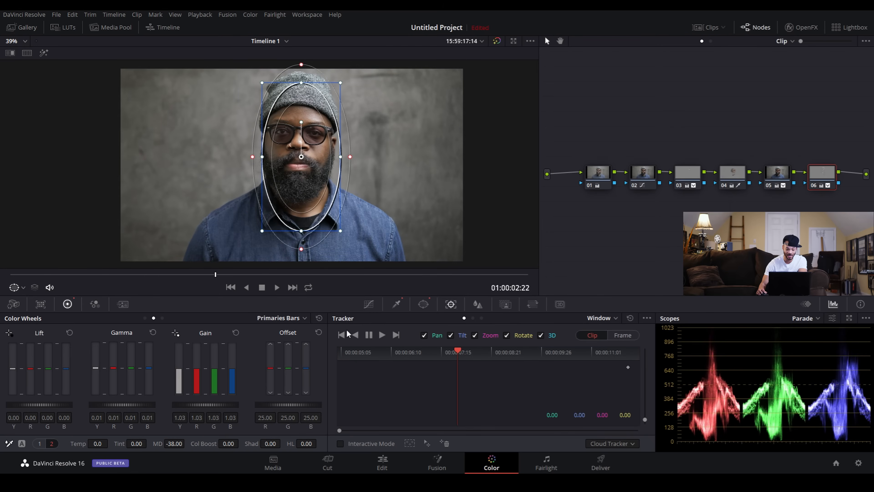
click(355, 335)
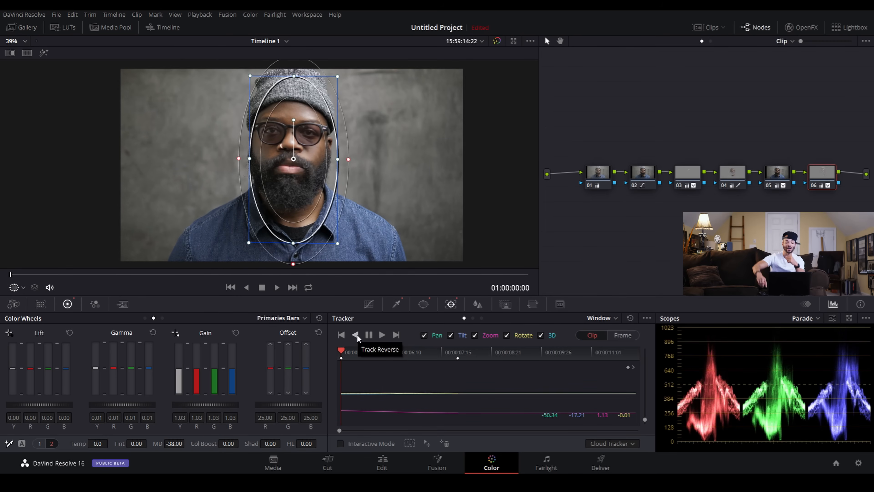
click(633, 367)
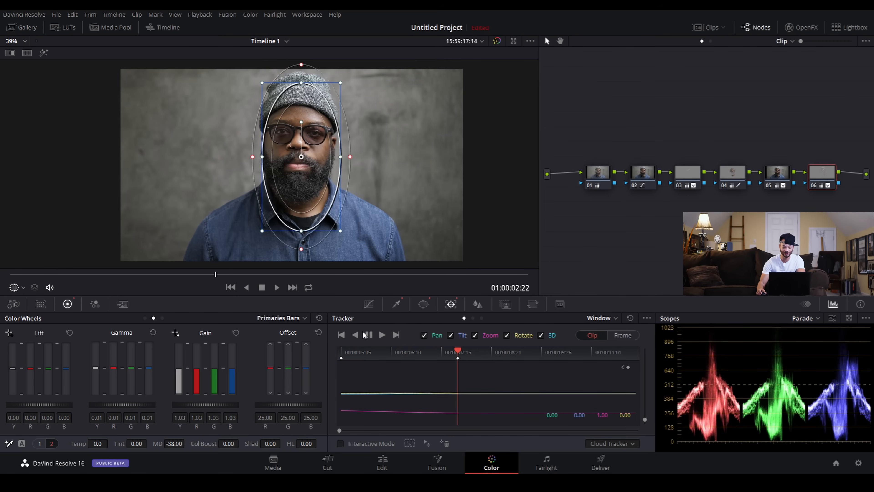
click(382, 335)
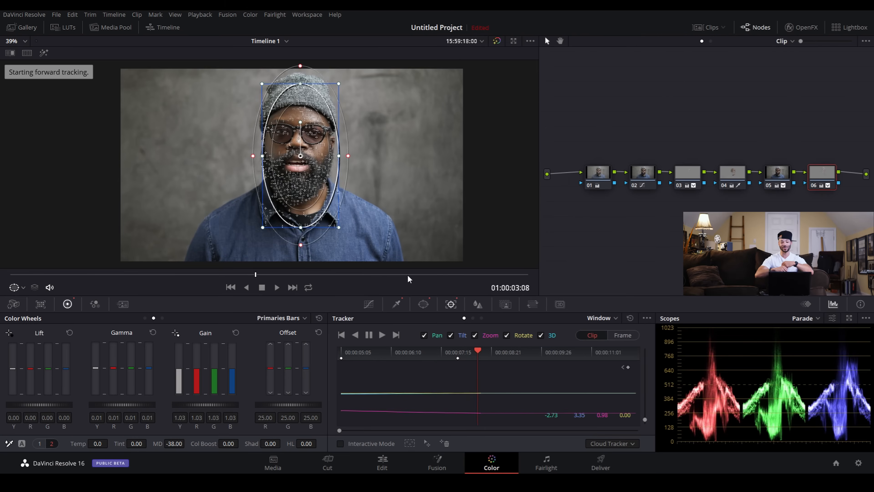